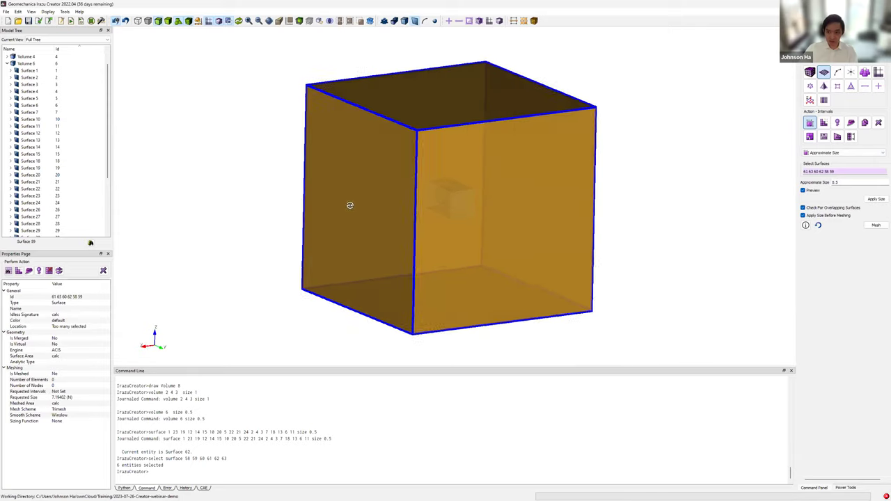
# - Apply an approximate mesh size of 10 to the six outer surfaces of the large box
pyautogui.doubleClick(851, 184)
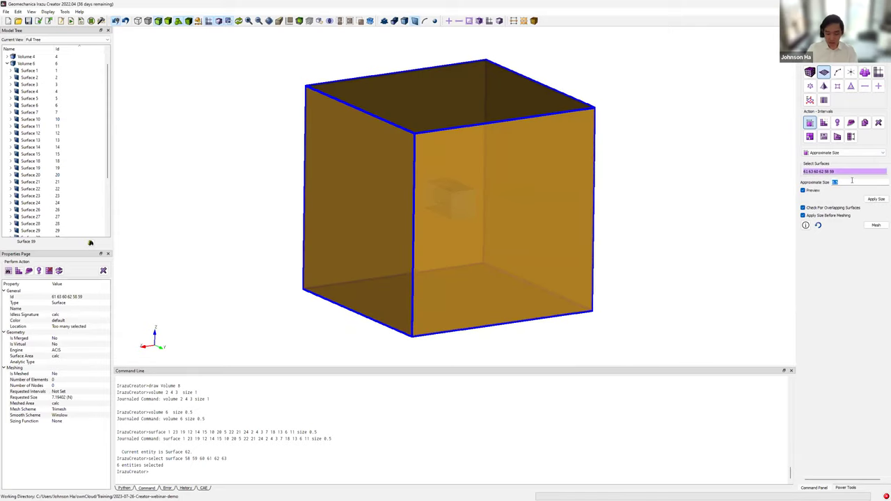
pyautogui.moveTo(508, 148)
pyautogui.mouseDown(button='middle')
pyautogui.moveTo(481, 154)
pyautogui.moveTo(494, 154)
pyautogui.mouseUp(button='middle')
pyautogui.click(872, 200)
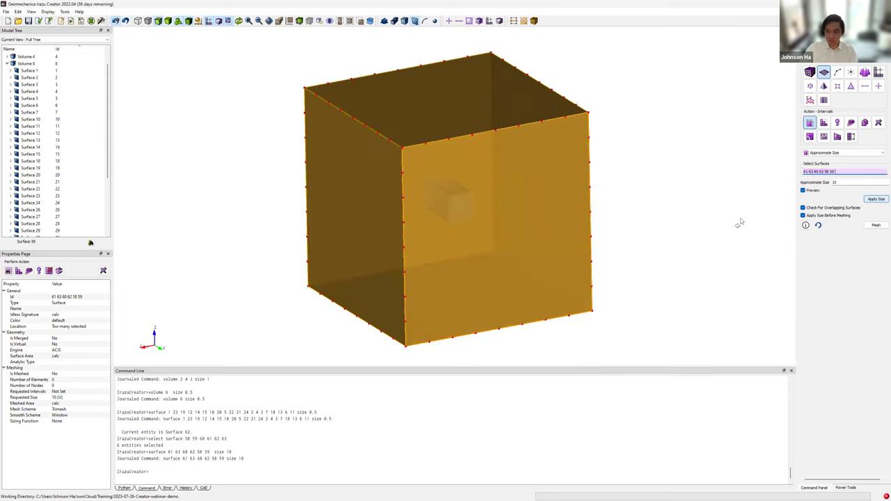
pyautogui.moveTo(584, 223); pyautogui.dragTo(310, 172)
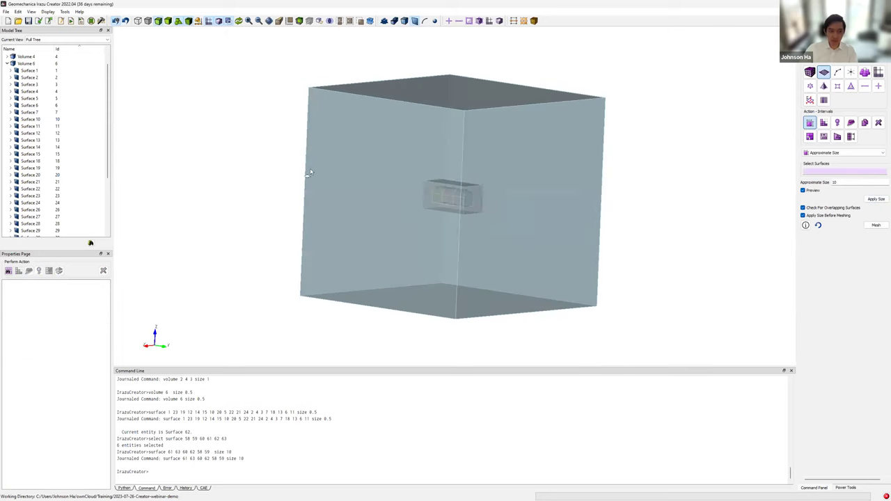
# - Mesh all volumes with the option to apply the size before meshing turned off, keeping the sizes already assigned
pyautogui.click(7, 63)
pyautogui.moveTo(416, 125); pyautogui.dragTo(409, 151, button='middle')
pyautogui.moveTo(408, 152); pyautogui.dragTo(679, 127)
pyautogui.moveTo(508, 221); pyautogui.dragTo(634, 223)
pyautogui.scroll(-1, 644, 208)
pyautogui.scroll(2, 590, 146)
pyautogui.moveTo(497, 202); pyautogui.dragTo(510, 204, button='middle')
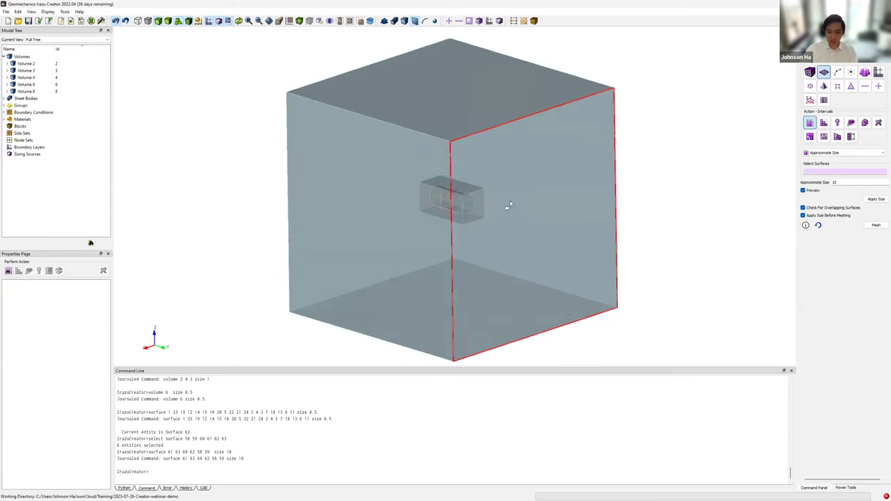
pyautogui.click(810, 73)
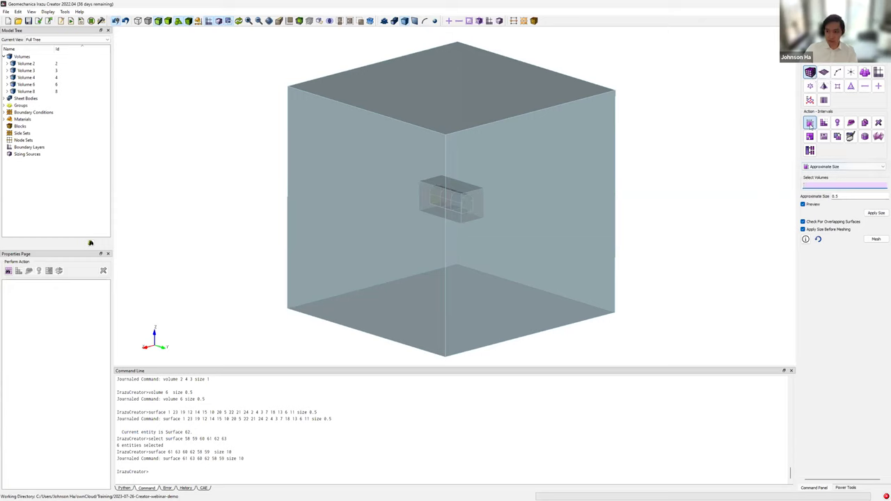
pyautogui.write('all')
pyautogui.click(829, 233)
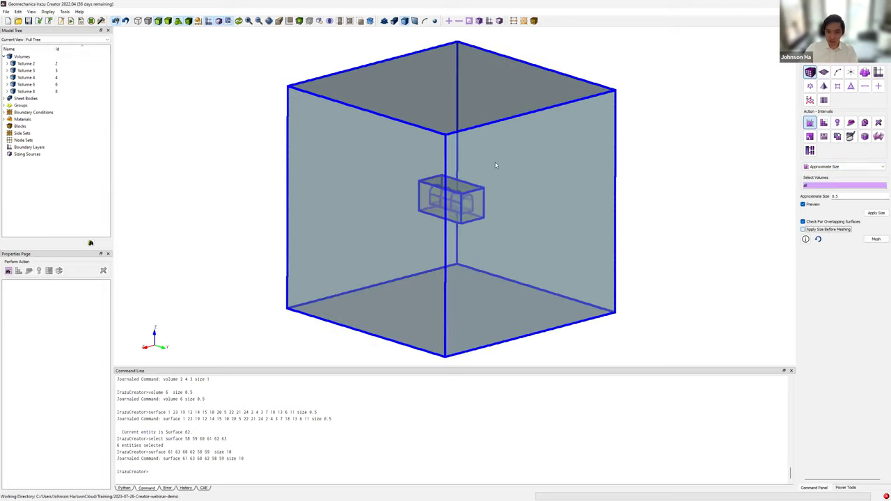
pyautogui.moveTo(436, 249); pyautogui.dragTo(411, 261, button='middle')
pyautogui.click(875, 240)
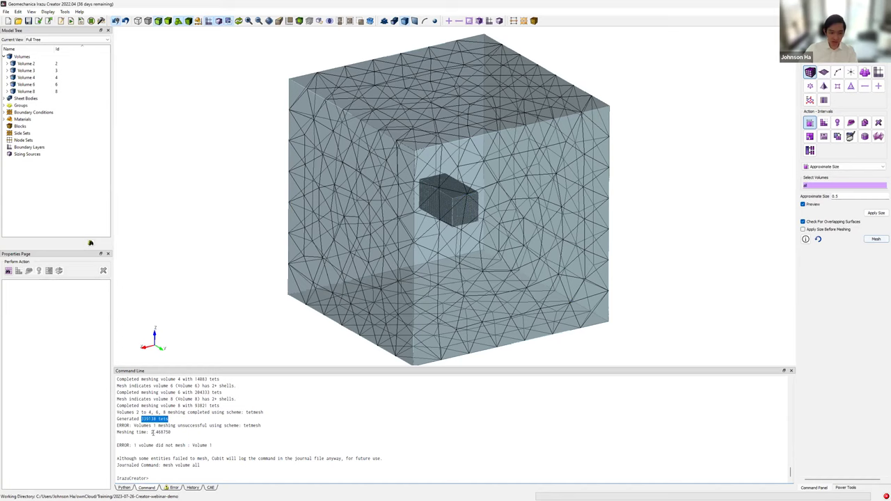
# - Display the meshed model as opaque and draw the tetrahedral elements of Volumes 2, 3, 4, 6 and 8
pyautogui.scroll(-2, 447, 299)
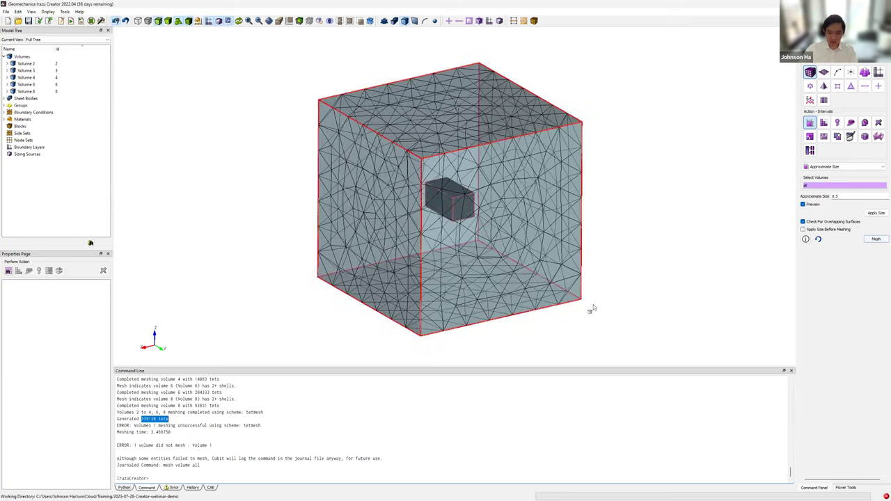
pyautogui.moveTo(475, 266); pyautogui.dragTo(584, 204)
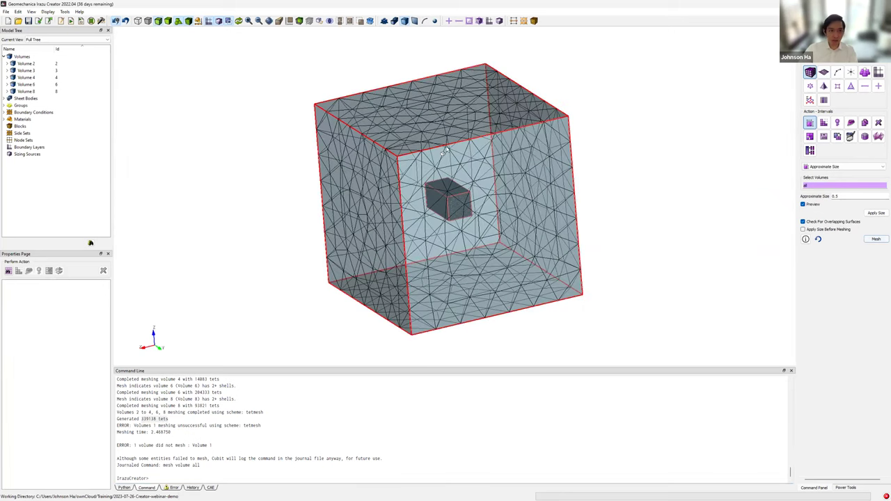
pyautogui.moveTo(446, 152); pyautogui.dragTo(454, 148)
pyautogui.click(168, 21)
pyautogui.click(56, 64)
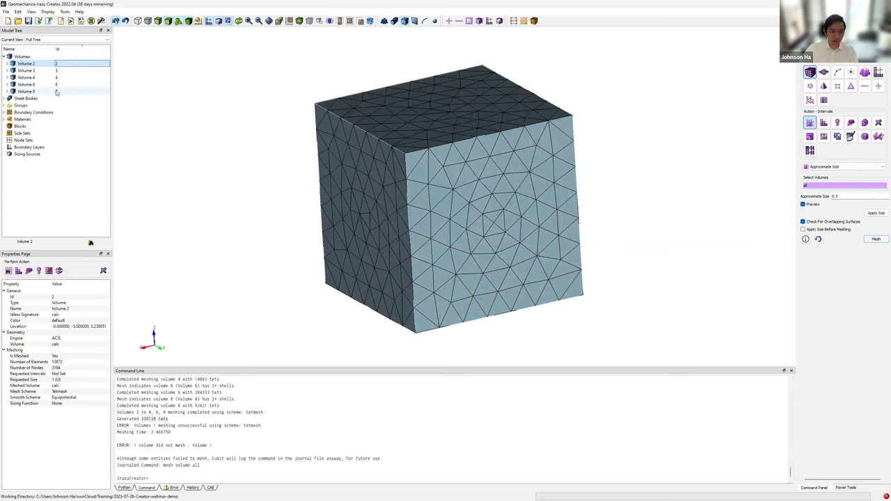
pyautogui.keyDown('shift'); pyautogui.click(57, 91); pyautogui.keyUp('shift')
pyautogui.rightClick(56, 91)
pyautogui.moveTo(85, 168)
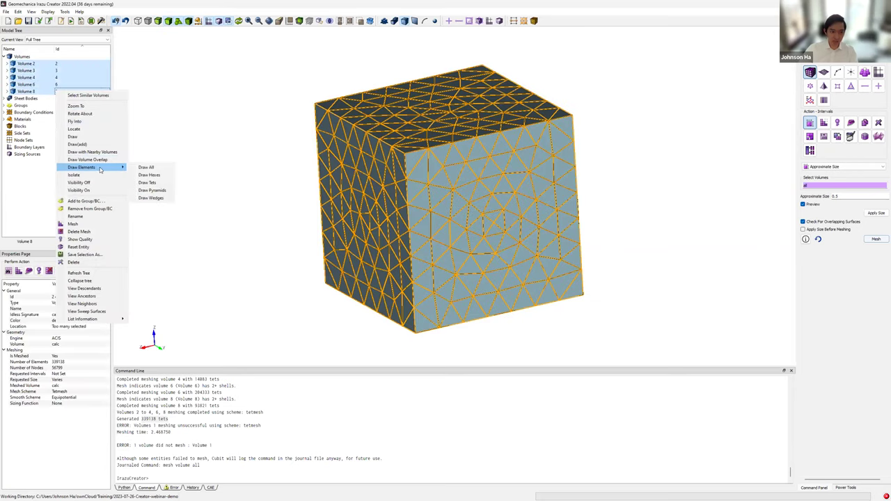
pyautogui.click(148, 183)
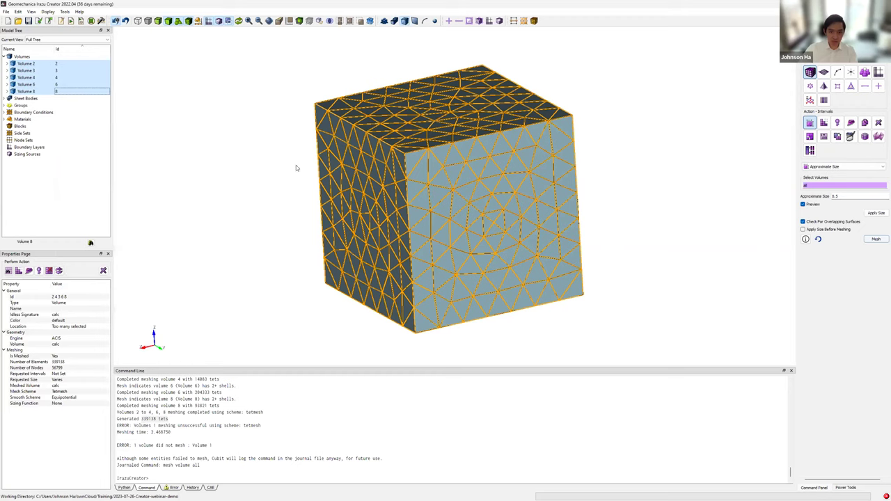
# - Section the mesh lengthwise through the three tunnel volumes with a clipping plane and examine how element size grades outward
pyautogui.click(301, 22)
pyautogui.moveTo(323, 241); pyautogui.dragTo(492, 217)
pyautogui.click(310, 24)
pyautogui.scroll(5, 402, 208)
pyautogui.moveTo(452, 178); pyautogui.dragTo(477, 202)
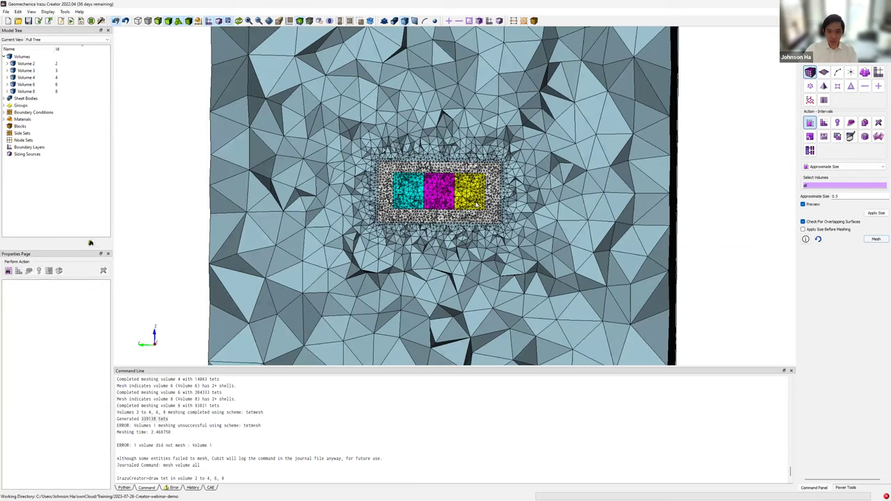
pyautogui.scroll(2, 445, 165)
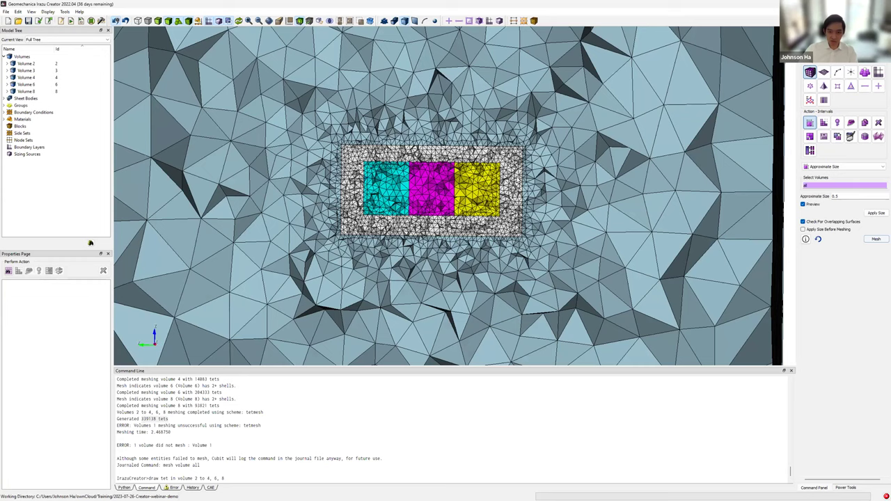
pyautogui.scroll(-3, 501, 204)
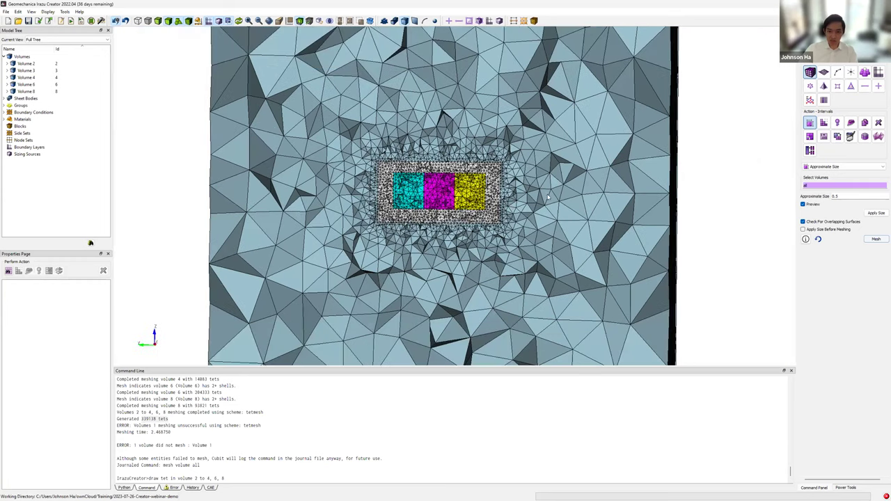
pyautogui.moveTo(692, 179); pyautogui.dragTo(642, 142)
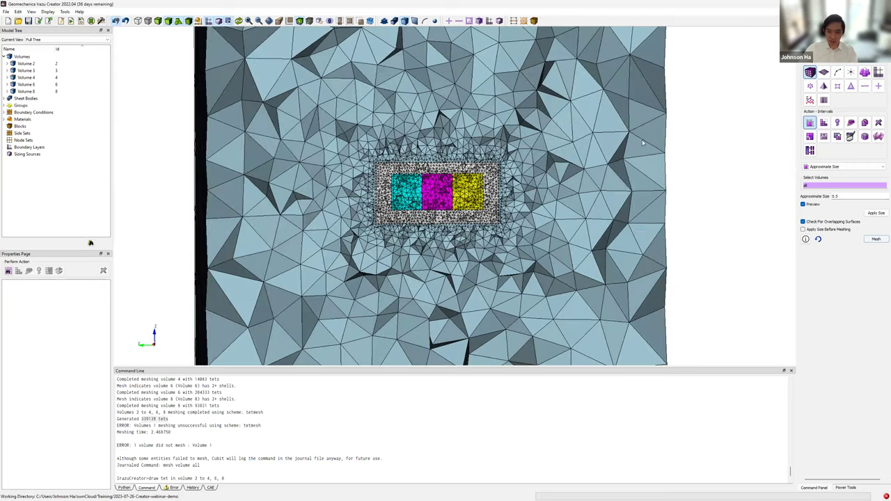
pyautogui.scroll(-2, 478, 187)
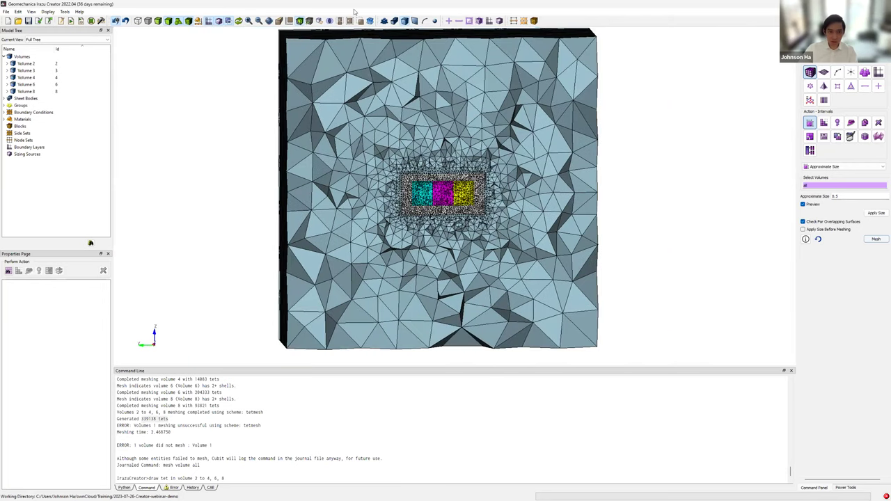
# - Reorient the clipping plane to cut across the tunnel and hide its manipulator
pyautogui.click(307, 23)
pyautogui.moveTo(453, 221); pyautogui.dragTo(527, 222)
pyautogui.click(310, 23)
pyautogui.scroll(2, 517, 195)
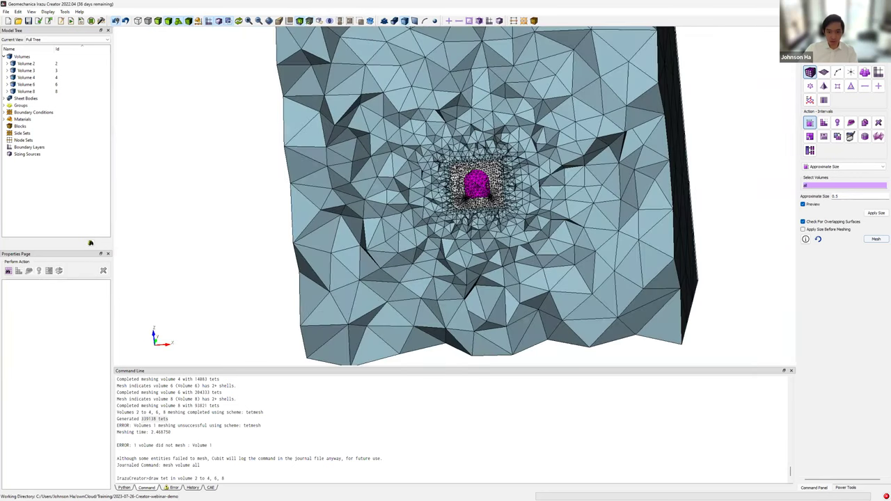
# - Examine the mesh in the tunnel cross-section, especially the refinement at the floor corners, and turn off the clipping plane
pyautogui.scroll(5, 487, 209)
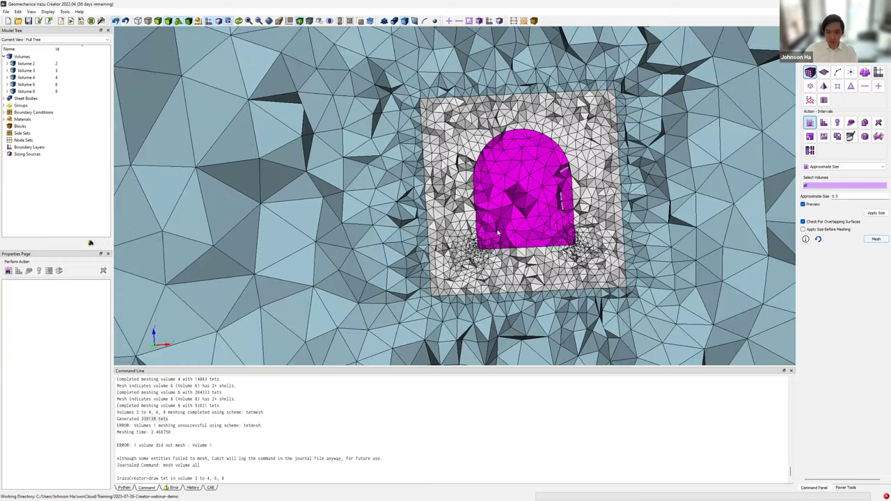
pyautogui.scroll(5, 498, 234)
pyautogui.scroll(-3, 546, 235)
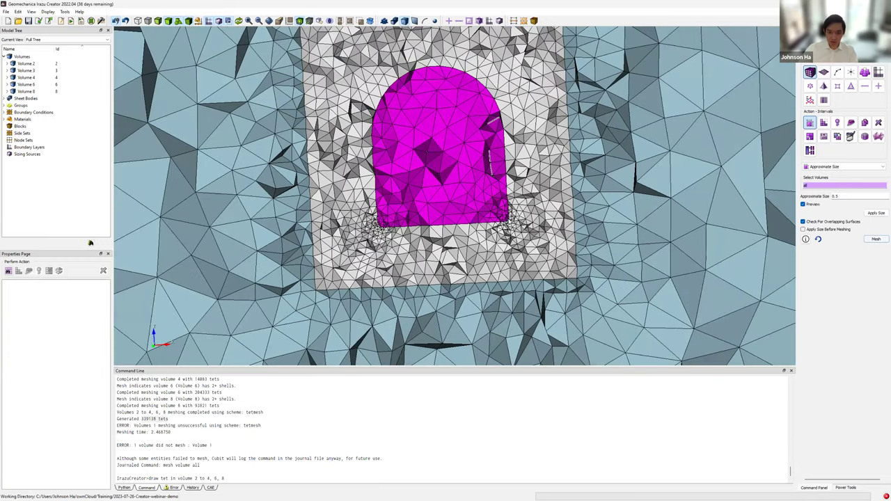
pyautogui.moveTo(506, 220); pyautogui.dragTo(516, 208)
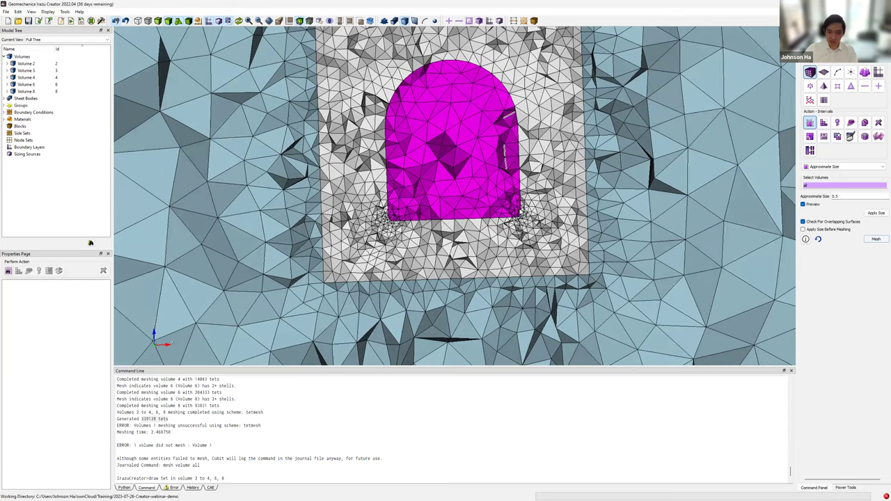
pyautogui.scroll(5, 455, 196)
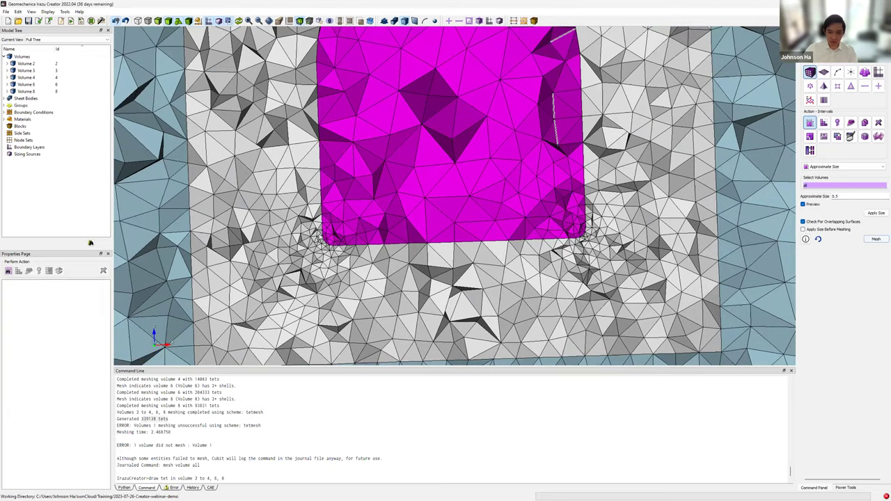
pyautogui.scroll(-10, 321, 237)
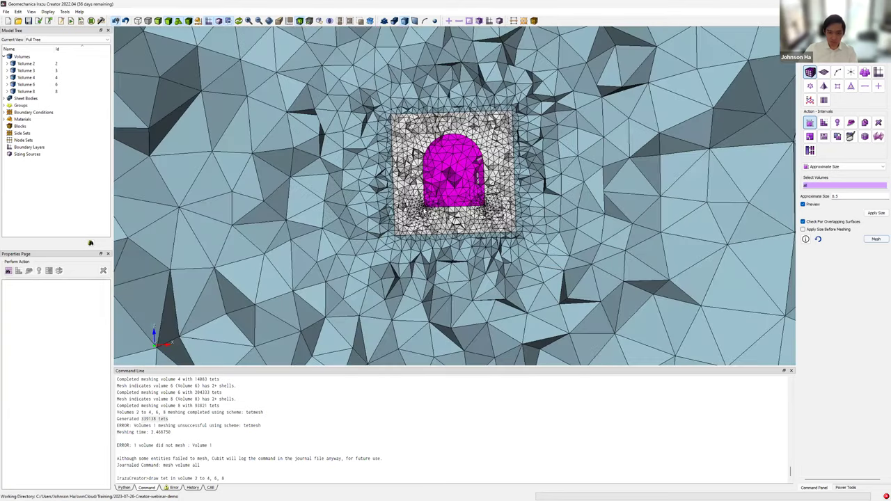
pyautogui.scroll(-2, 425, 209)
pyautogui.moveTo(432, 187); pyautogui.dragTo(480, 199, button='middle')
pyautogui.scroll(-2, 475, 197)
pyautogui.scroll(-2, 348, 89)
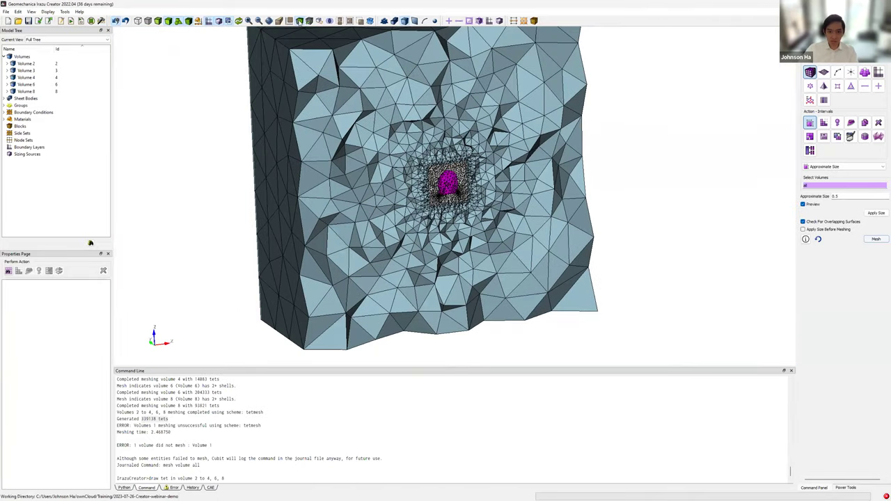
pyautogui.click(300, 22)
# - Evaluate the Shape quality metric for all volumes and inspect the coloured mesh in transparent display
pyautogui.click(837, 123)
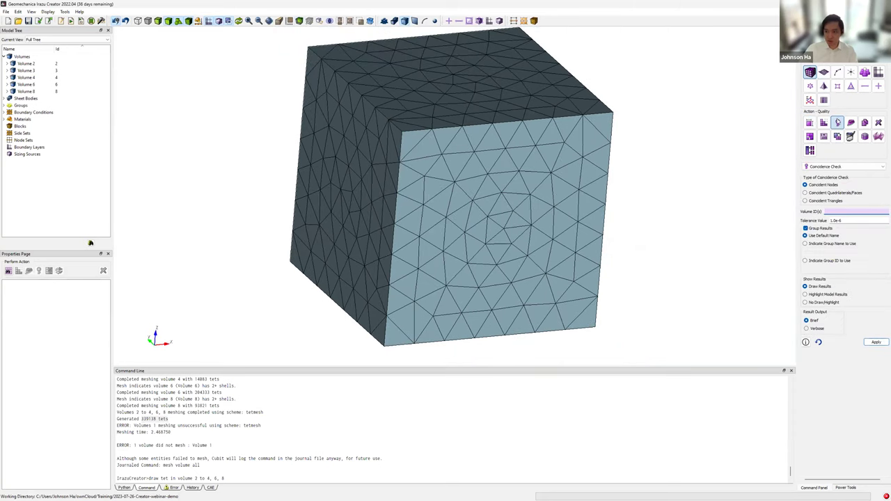
pyautogui.click(839, 167)
pyautogui.click(837, 175)
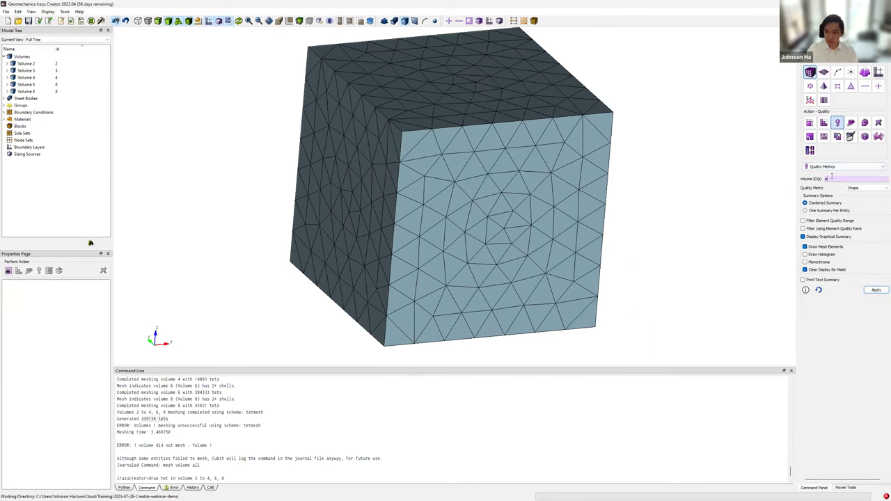
pyautogui.moveTo(656, 209); pyautogui.dragTo(460, 208, button='middle')
pyautogui.moveTo(459, 207); pyautogui.dragTo(487, 230)
pyautogui.click(876, 290)
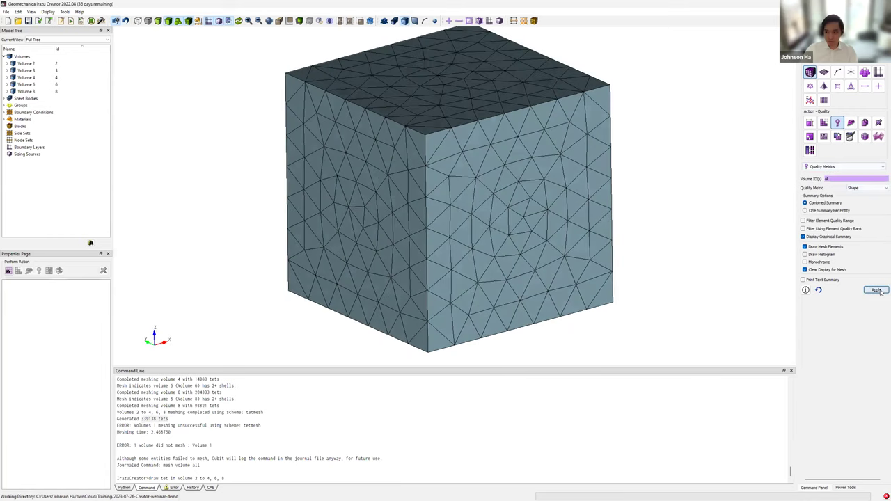
pyautogui.click(159, 22)
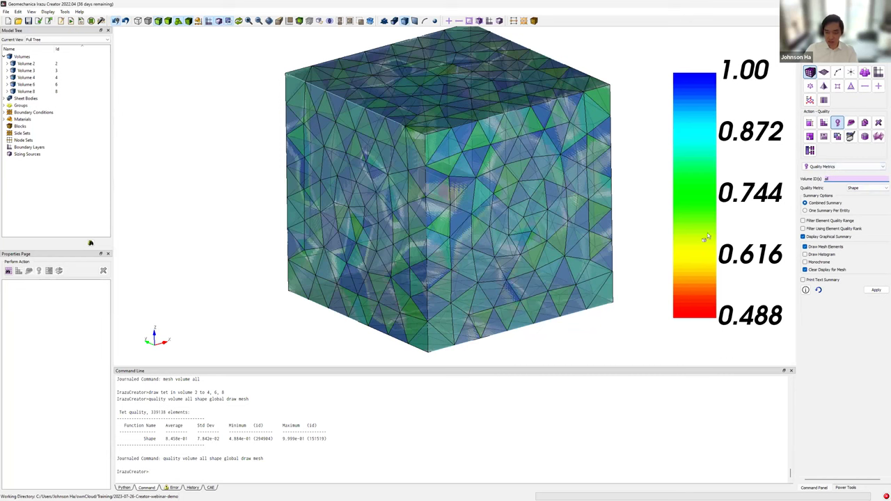
pyautogui.moveTo(482, 239); pyautogui.dragTo(539, 272)
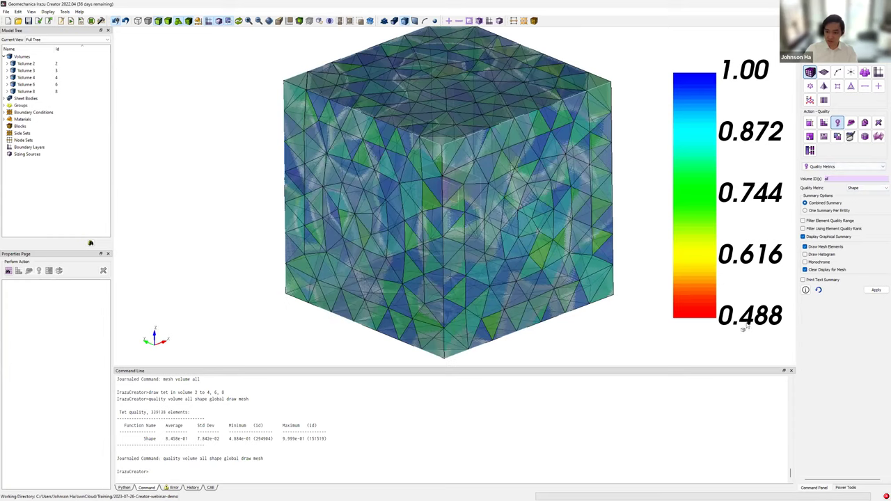
pyautogui.moveTo(483, 252); pyautogui.dragTo(508, 250)
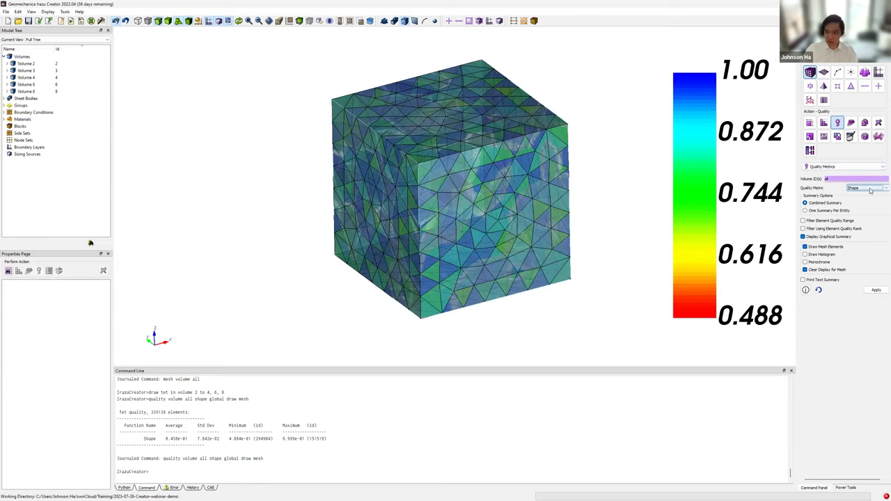
# - Evaluate the Aspect Ratio quality metric for all volumes and inspect the coloured mesh
pyautogui.click(868, 188)
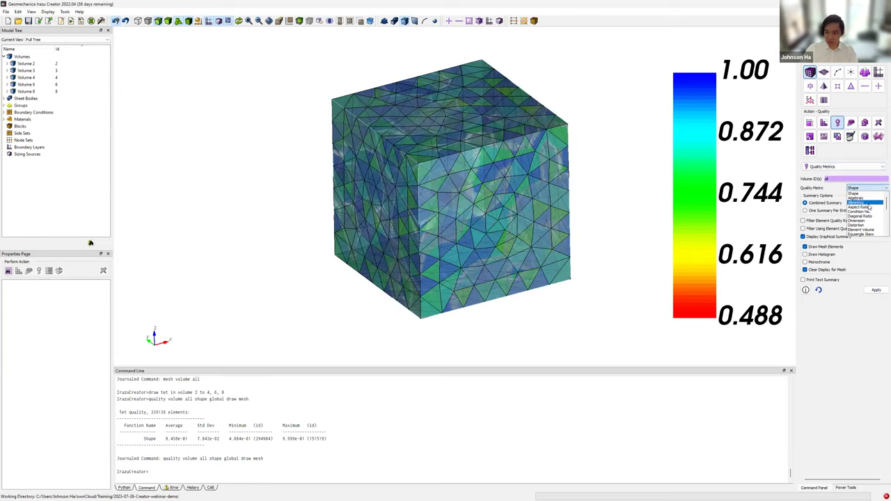
pyautogui.click(863, 207)
pyautogui.click(876, 290)
pyautogui.moveTo(537, 252); pyautogui.dragTo(614, 235)
pyautogui.moveTo(508, 182); pyautogui.dragTo(678, 130)
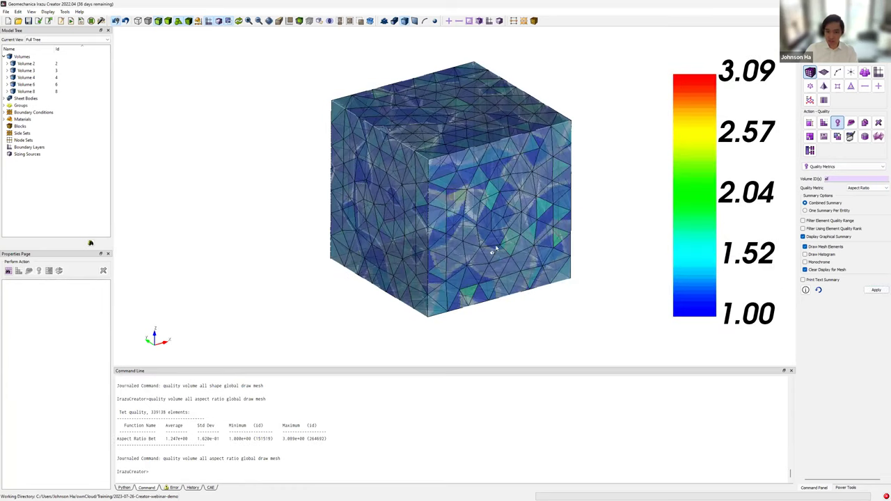
pyautogui.moveTo(494, 250); pyautogui.dragTo(464, 251)
pyautogui.scroll(4, 493, 287)
pyautogui.moveTo(495, 288); pyautogui.dragTo(705, 129)
pyautogui.scroll(2, 647, 77)
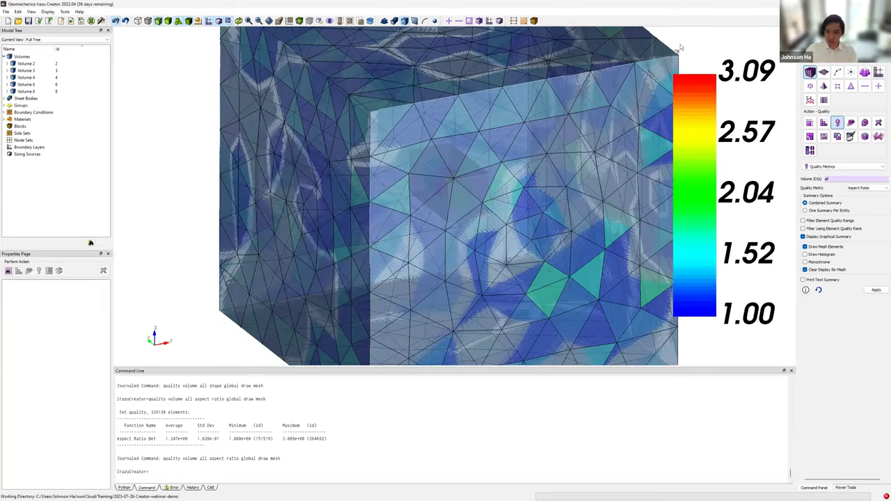
pyautogui.scroll(-3, 505, 221)
pyautogui.moveTo(506, 229); pyautogui.dragTo(390, 262)
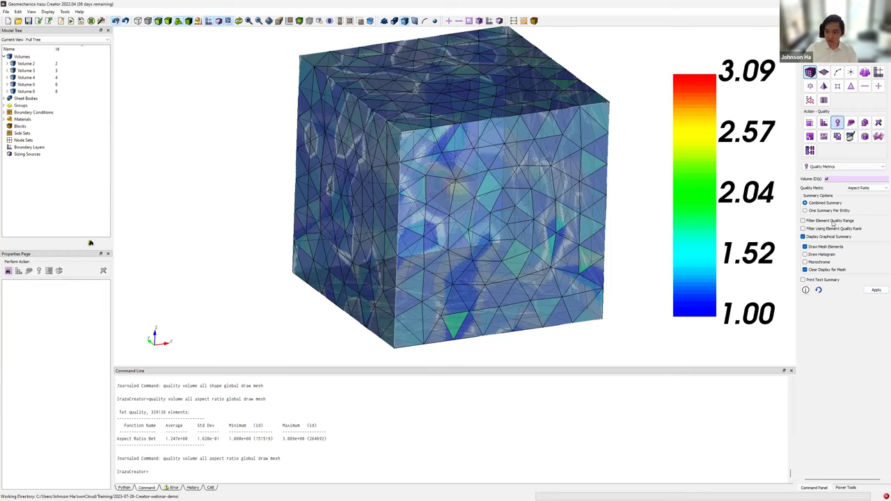
# - Filter the aspect ratio results with a lower limit of 3 and zoom in on the elements drawn
pyautogui.click(832, 222)
pyautogui.write('3')
pyautogui.click(876, 307)
pyautogui.moveTo(504, 282); pyautogui.dragTo(492, 243)
pyautogui.scroll(5, 492, 243)
pyautogui.moveTo(495, 229); pyautogui.dragTo(441, 198, button='middle')
pyautogui.scroll(4, 441, 198)
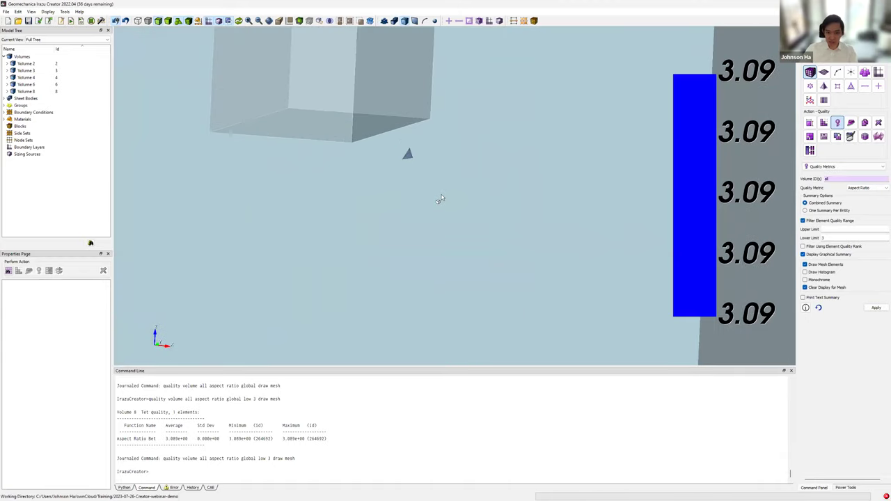
# - Examine where the element filtered by the aspect ratio limit lies relative to the refinement box and the outer block
pyautogui.moveTo(402, 165); pyautogui.dragTo(437, 201, button='middle')
pyautogui.moveTo(437, 202); pyautogui.dragTo(526, 200)
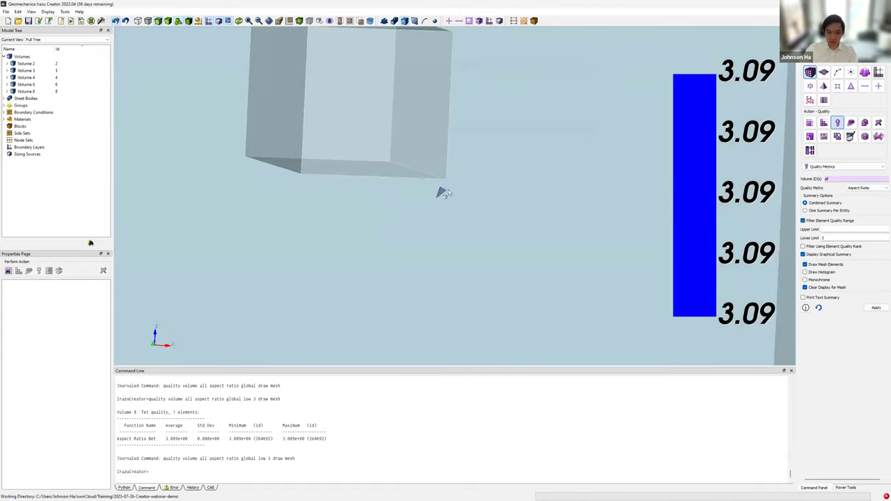
pyautogui.moveTo(418, 209); pyautogui.dragTo(429, 191)
pyautogui.scroll(-10, 442, 188)
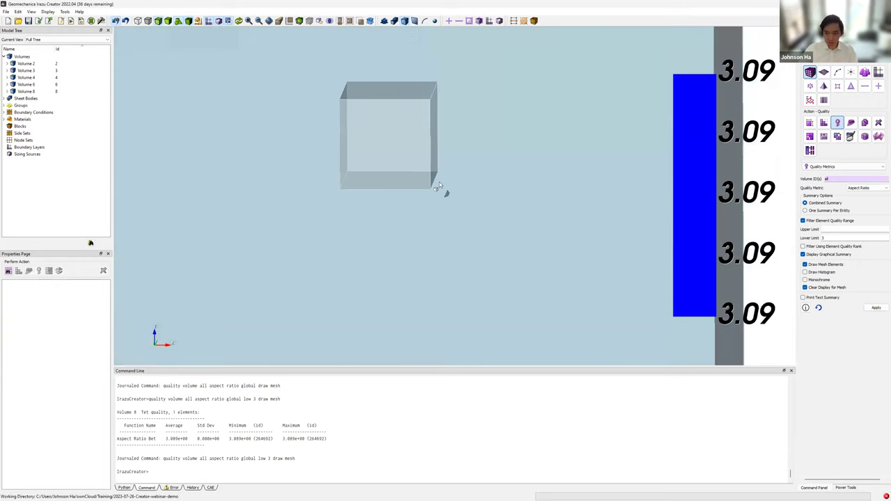
pyautogui.moveTo(433, 251); pyautogui.dragTo(448, 199)
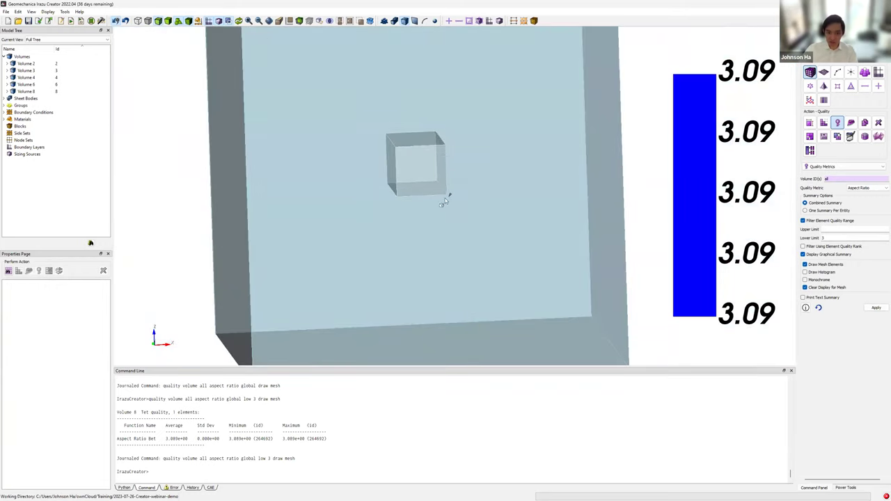
pyautogui.scroll(-2, 451, 210)
pyautogui.moveTo(495, 257); pyautogui.dragTo(490, 240, button='middle')
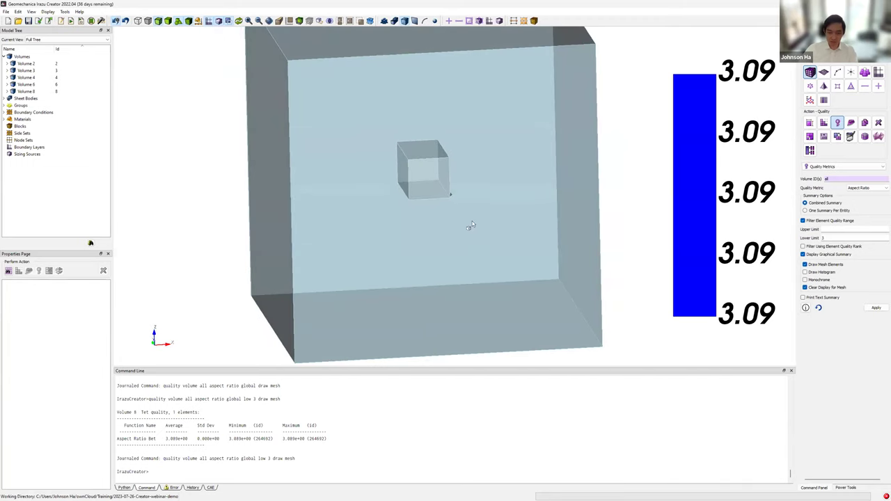
pyautogui.scroll(-2, 467, 229)
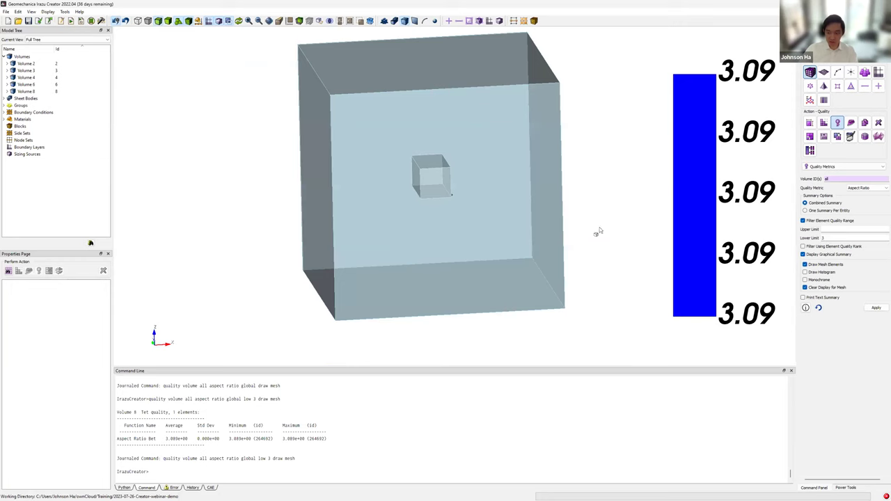
# - Redisplay the full model mesh in place of the aspect ratio quality plot
pyautogui.rightClick(264, 153)
pyautogui.click(273, 160)
pyautogui.rightClick(272, 159)
pyautogui.click(285, 167)
pyautogui.scroll(-2, 432, 182)
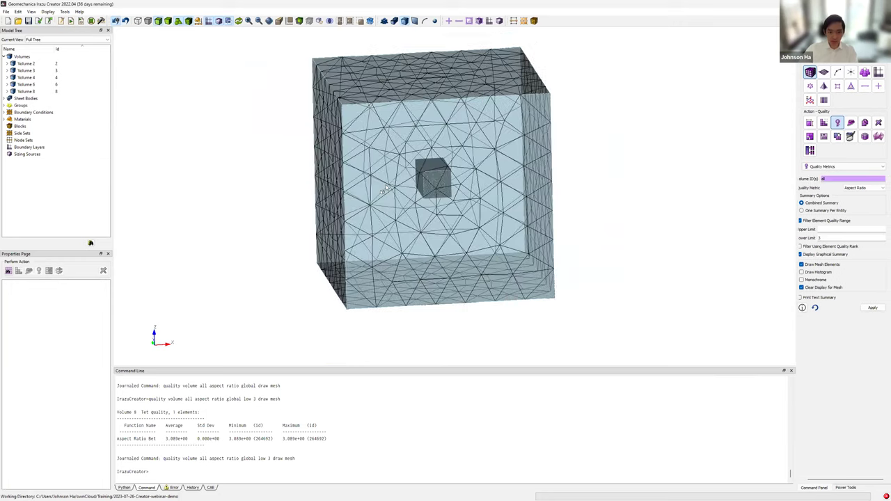
# - Inspect the transparent meshed model from several angles, comparing the inner refinement box with the outer block
pyautogui.moveTo(429, 182); pyautogui.dragTo(452, 185, button='middle')
pyautogui.moveTo(451, 185); pyautogui.dragTo(624, 191)
pyautogui.click(600, 174)
pyautogui.scroll(5, 597, 182)
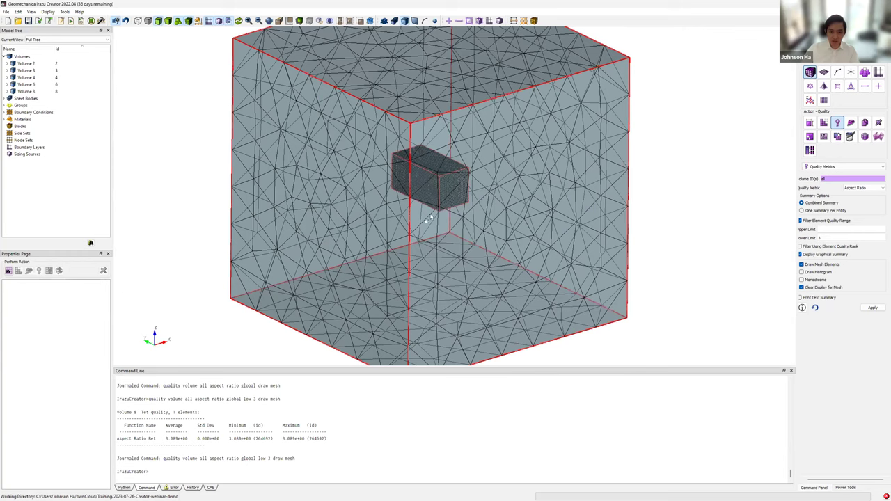
pyautogui.scroll(-3, 497, 228)
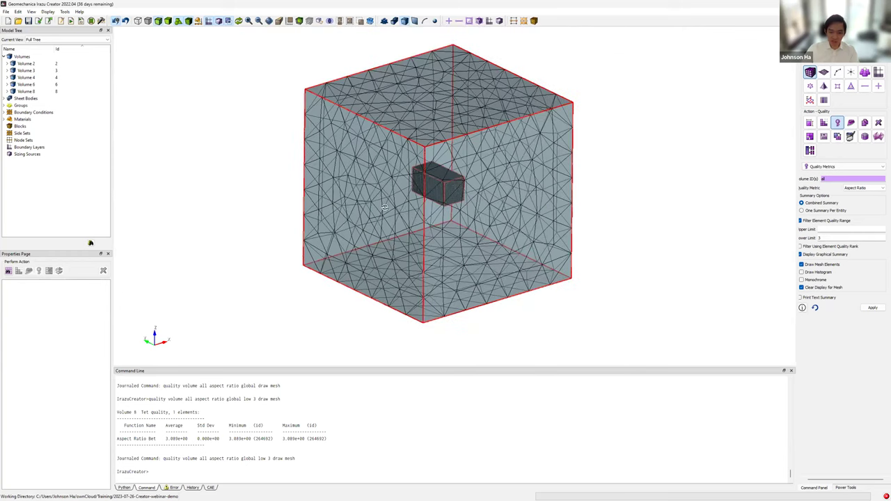
pyautogui.moveTo(384, 207); pyautogui.dragTo(635, 235)
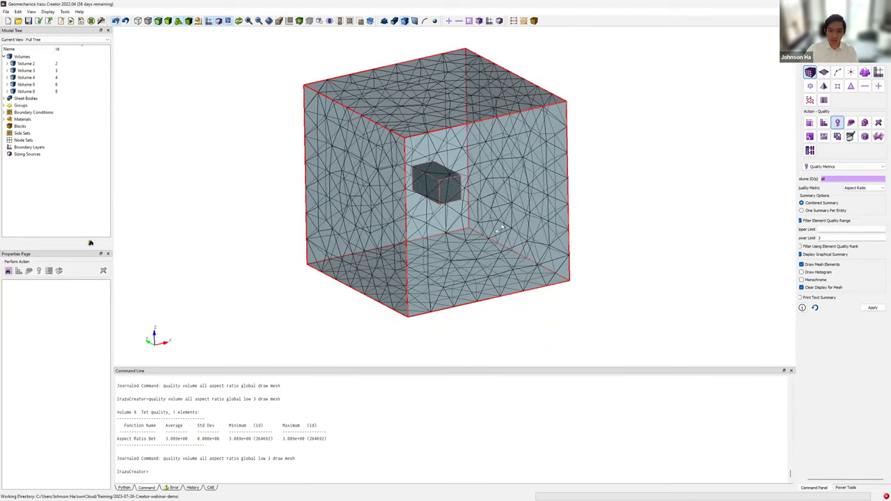
pyautogui.moveTo(533, 236); pyautogui.dragTo(566, 243)
pyautogui.moveTo(504, 225); pyautogui.dragTo(486, 200)
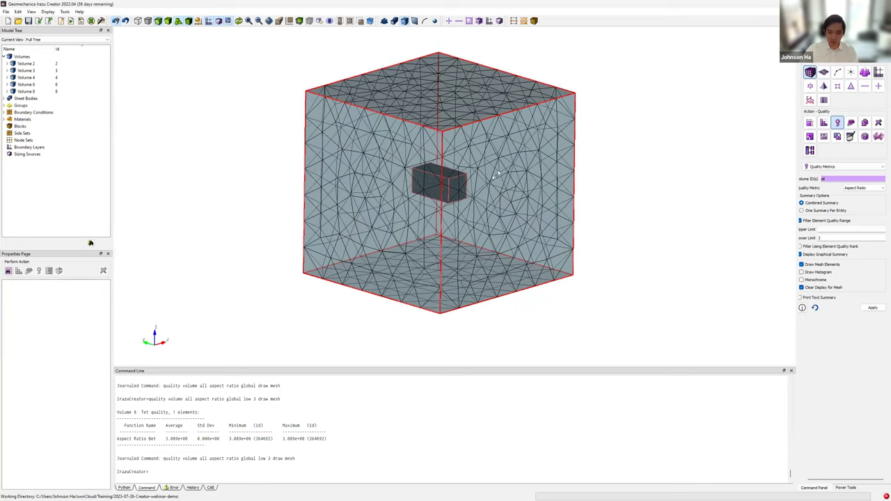
pyautogui.click(724, 115)
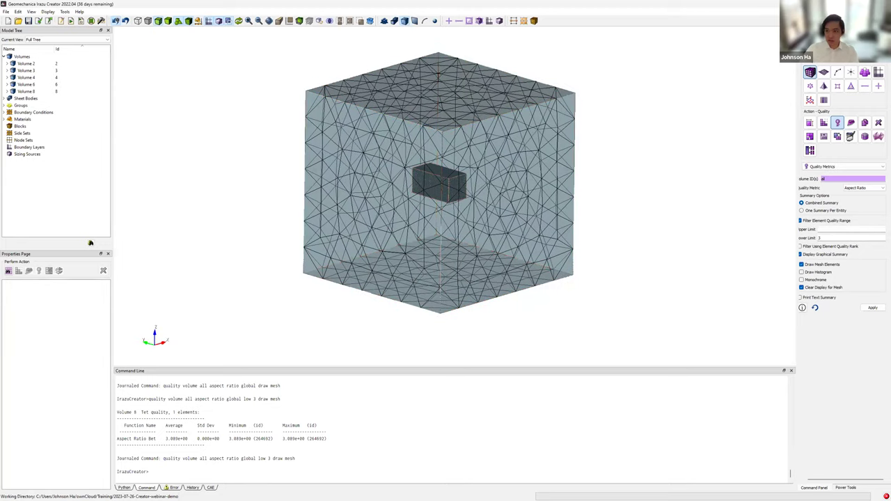
# - Open the nodeset tools for the analysis setup and switch the model to an opaque shaded display
pyautogui.click(838, 50)
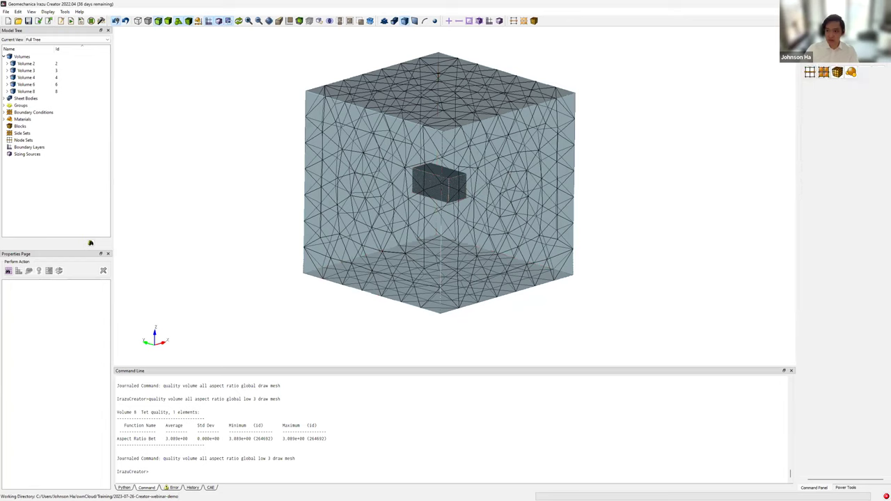
pyautogui.click(809, 72)
pyautogui.moveTo(648, 139); pyautogui.dragTo(520, 265)
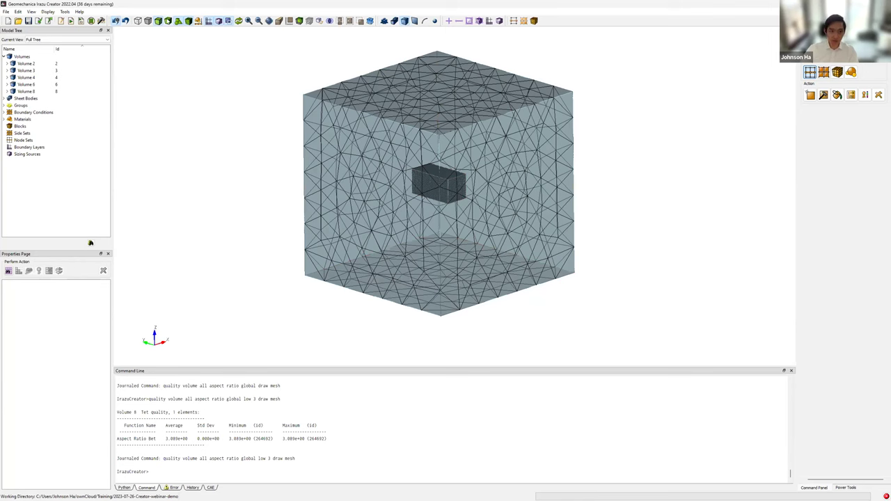
pyautogui.click(169, 21)
pyautogui.moveTo(532, 201); pyautogui.dragTo(508, 213)
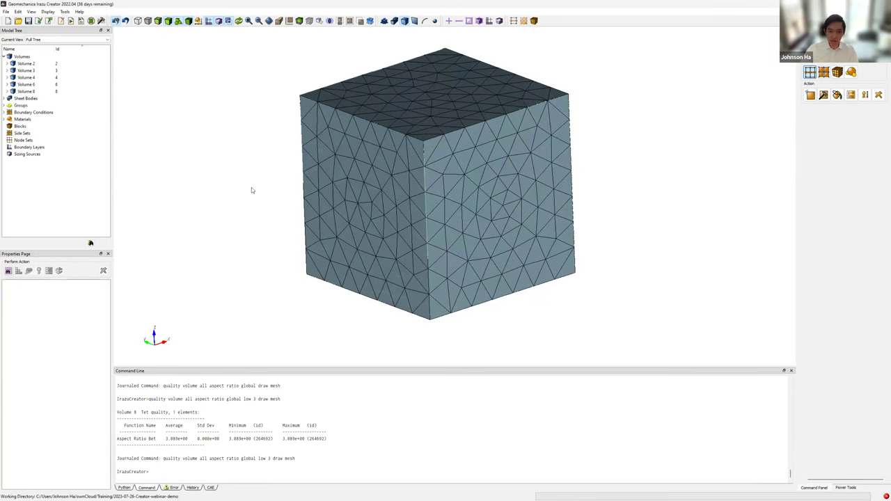
pyautogui.moveTo(437, 295); pyautogui.dragTo(477, 257)
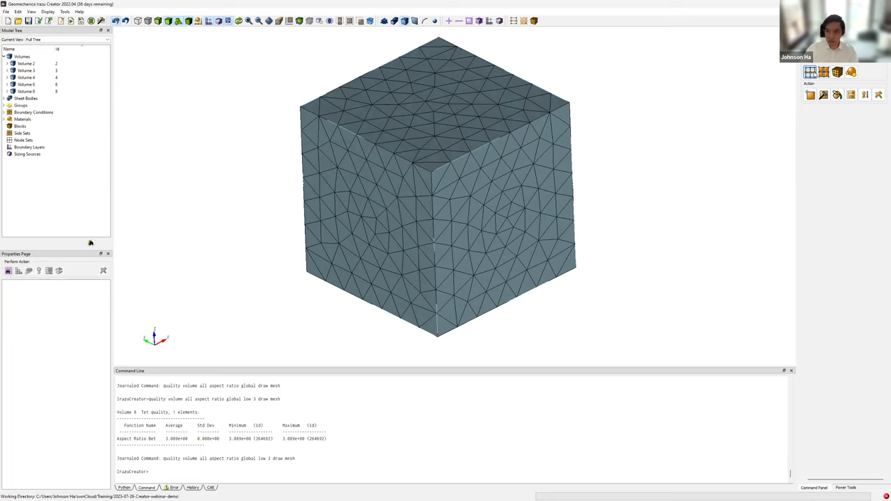
# - Create a nodeset named Pins from the six outer surfaces of the model, 58 to 63
pyautogui.click(810, 95)
pyautogui.click(840, 124)
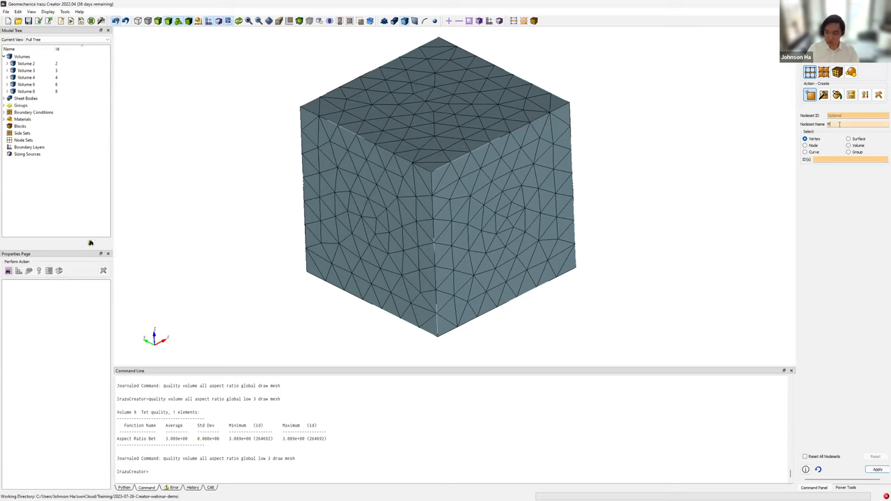
pyautogui.click(861, 140)
pyautogui.click(497, 187)
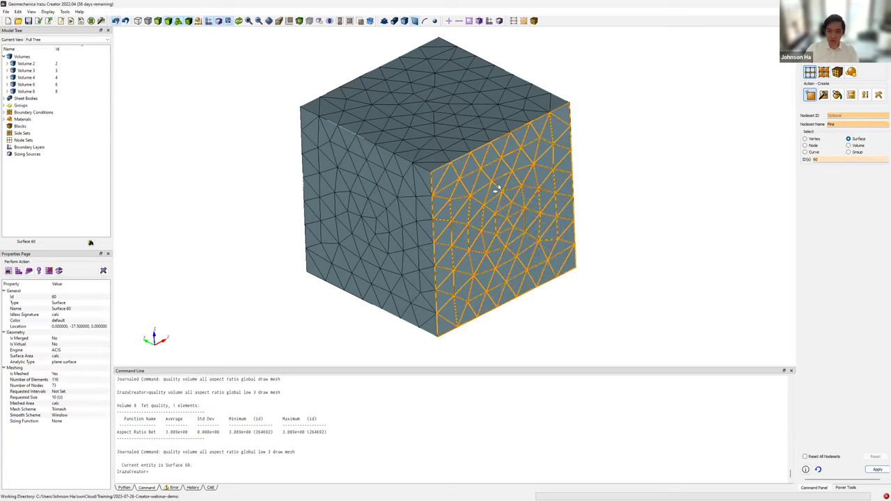
pyautogui.rightClick(498, 187)
pyautogui.click(527, 224)
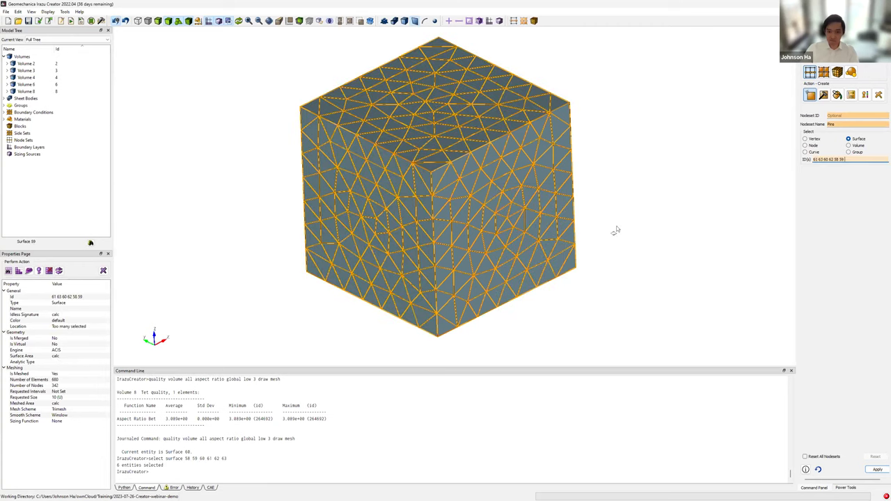
pyautogui.click(874, 469)
pyautogui.click(641, 241)
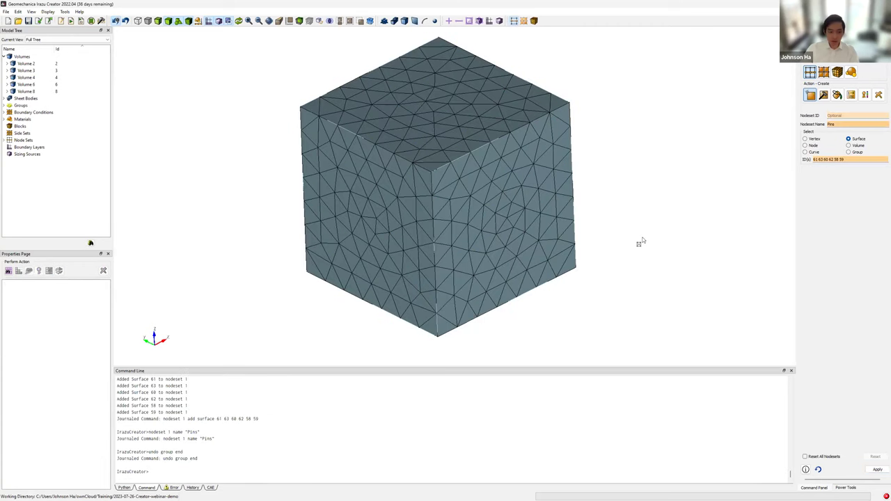
# - Highlight the Pins nodeset and check its nodes on the outer boundary in transparent display
pyautogui.click(5, 140)
pyautogui.click(21, 147)
pyautogui.moveTo(362, 242); pyautogui.dragTo(613, 264)
pyautogui.click(28, 140)
pyautogui.click(31, 147)
pyautogui.moveTo(446, 163); pyautogui.dragTo(296, 141)
pyautogui.moveTo(296, 141); pyautogui.dragTo(294, 148, button='middle')
pyautogui.click(158, 21)
pyautogui.click(616, 195)
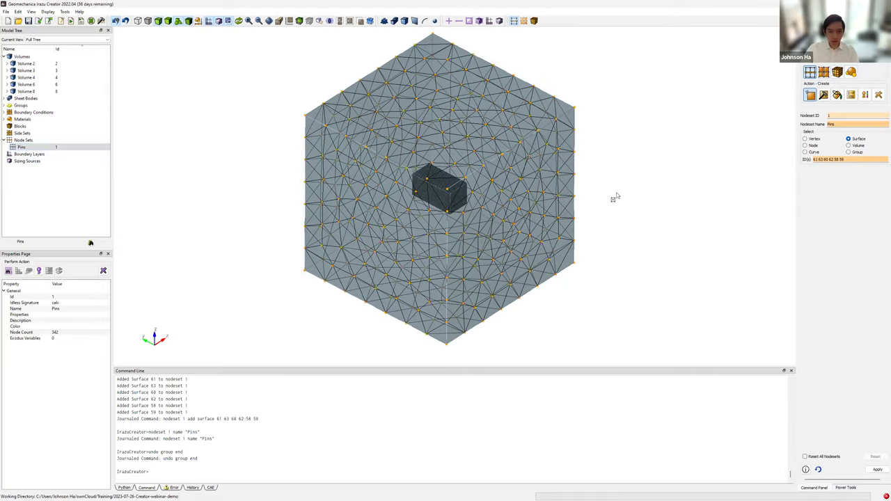
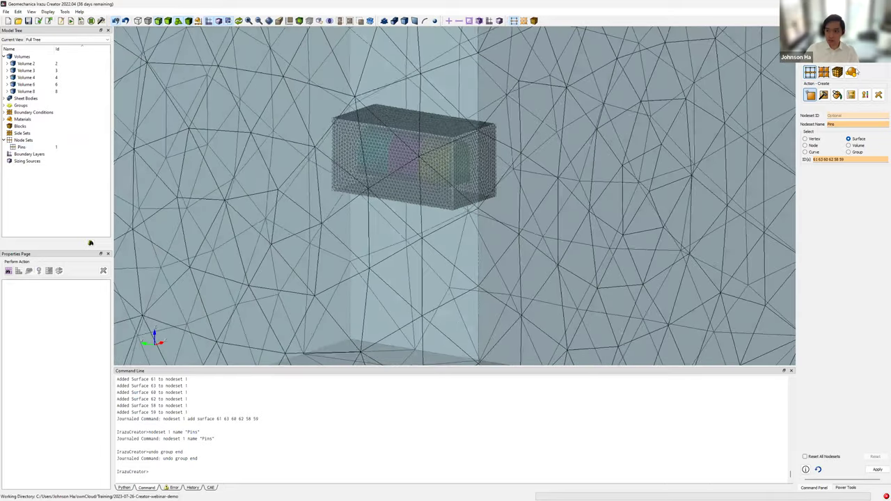
# - Create a block named Exc1 from Volume 2
pyautogui.click(838, 72)
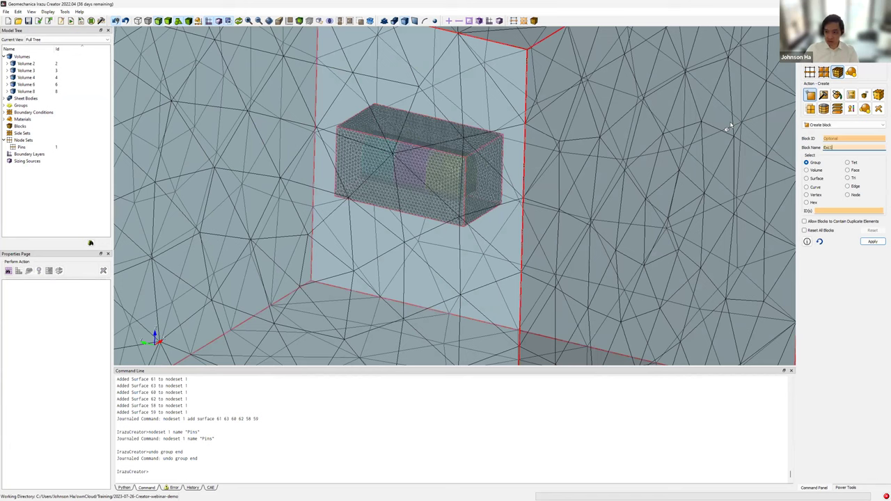
pyautogui.click(820, 173)
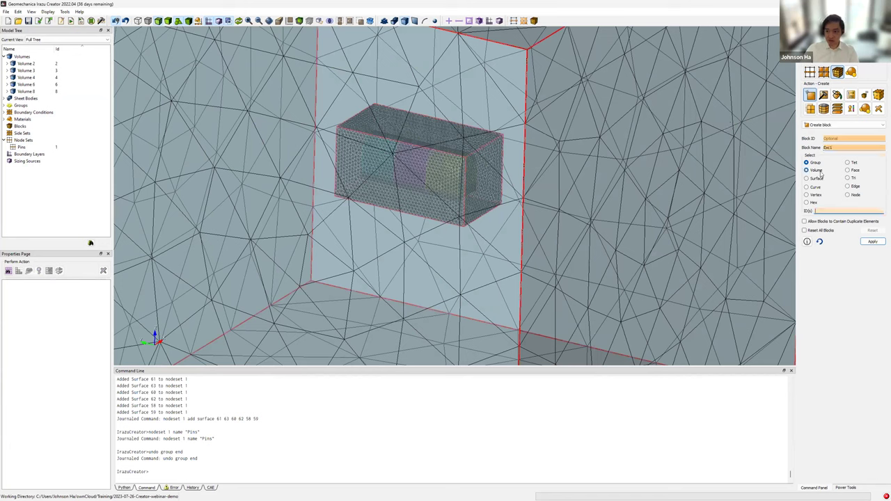
pyautogui.click(40, 65)
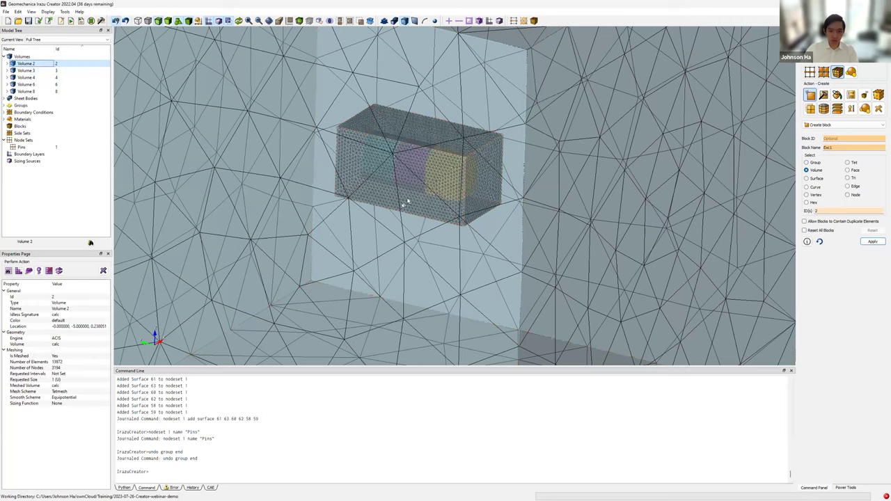
pyautogui.scroll(-2, 419, 167)
pyautogui.scroll(6, 446, 184)
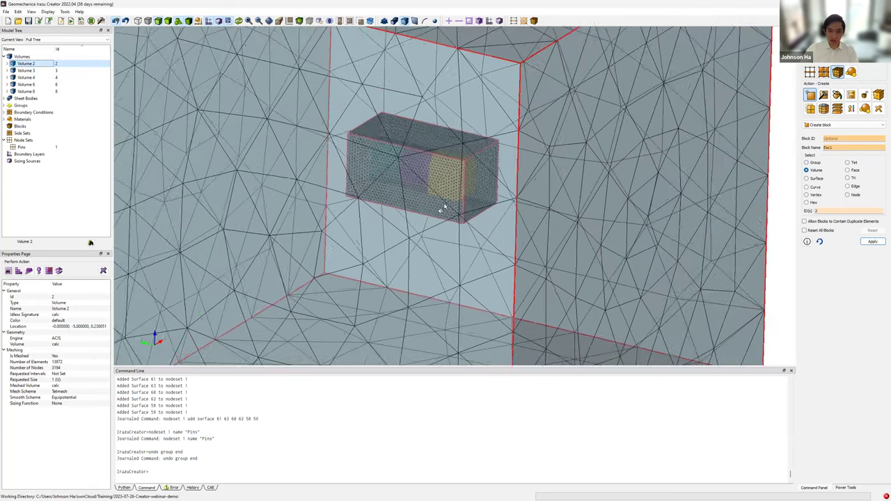
pyautogui.click(873, 242)
# - Highlight the Exc1 block to check which tunnel section it covers
pyautogui.click(5, 126)
pyautogui.click(28, 134)
pyautogui.scroll(-3, 382, 170)
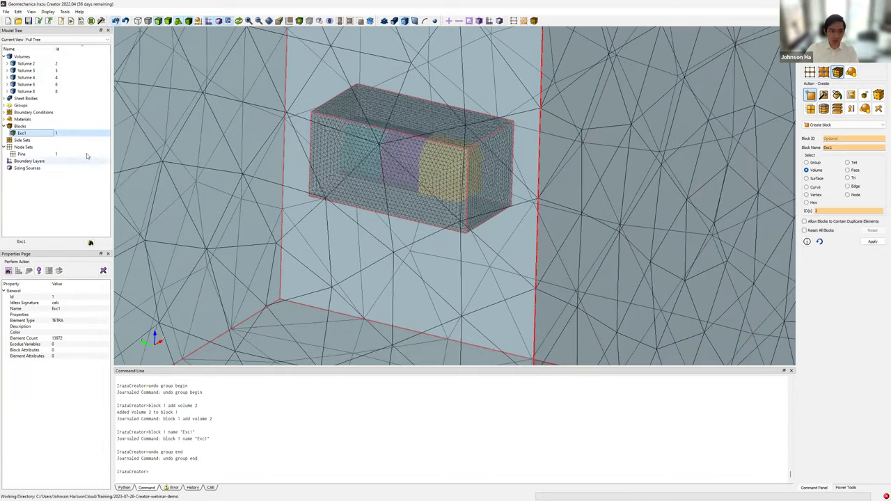
pyautogui.click(55, 129)
pyautogui.click(56, 132)
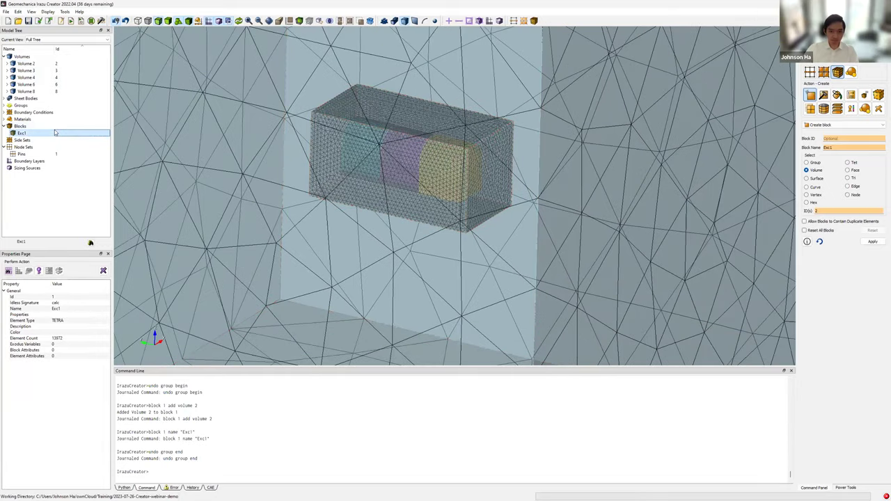
# - Create a block named Exc2 from Volume 3
pyautogui.click(849, 147)
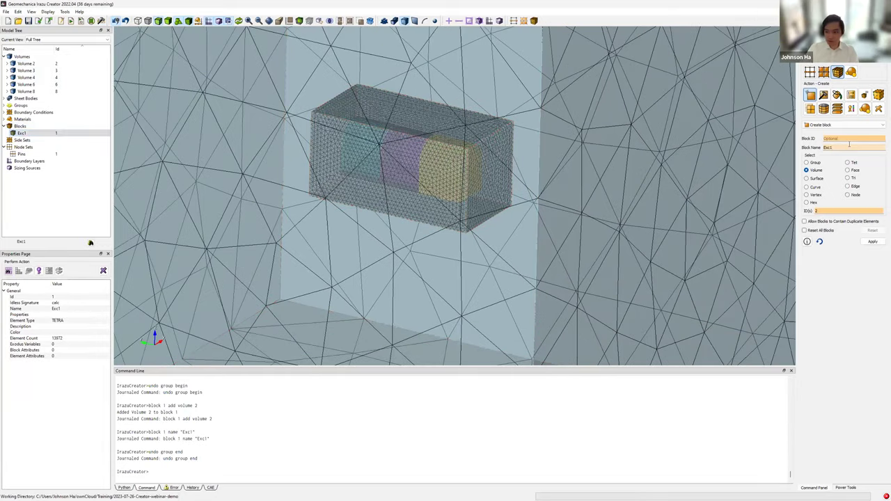
pyautogui.doubleClick(819, 212)
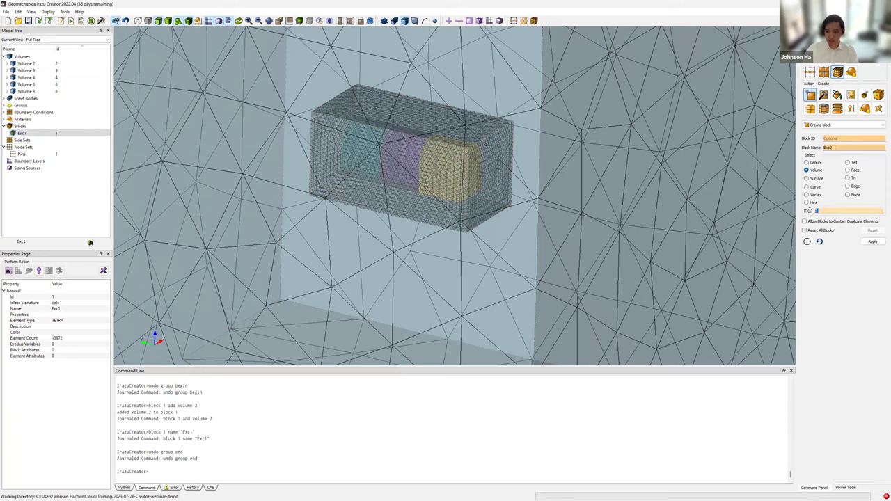
pyautogui.click(94, 73)
pyautogui.click(872, 242)
# - Create a block named Exc3 from Volume 4
pyautogui.write('3')
pyautogui.doubleClick(819, 211)
pyautogui.click(55, 78)
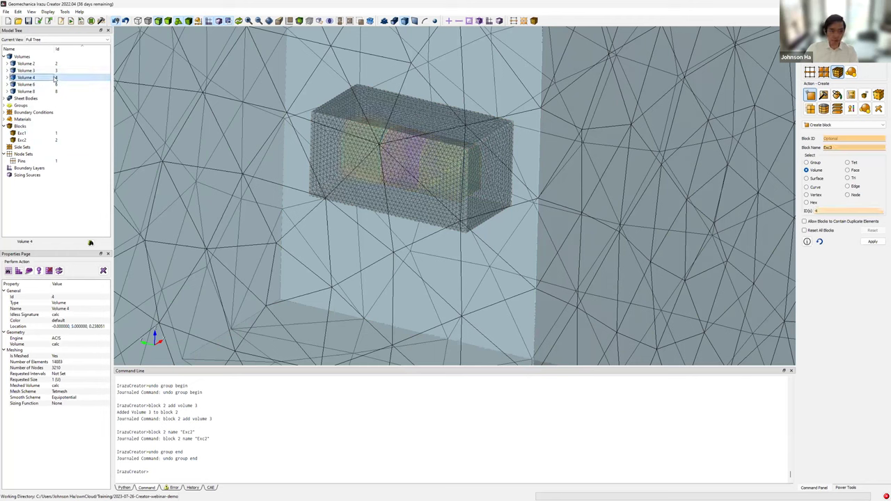
pyautogui.click(872, 242)
# - Create a block named Refinement Zone from Volume 6
pyautogui.doubleClick(828, 147)
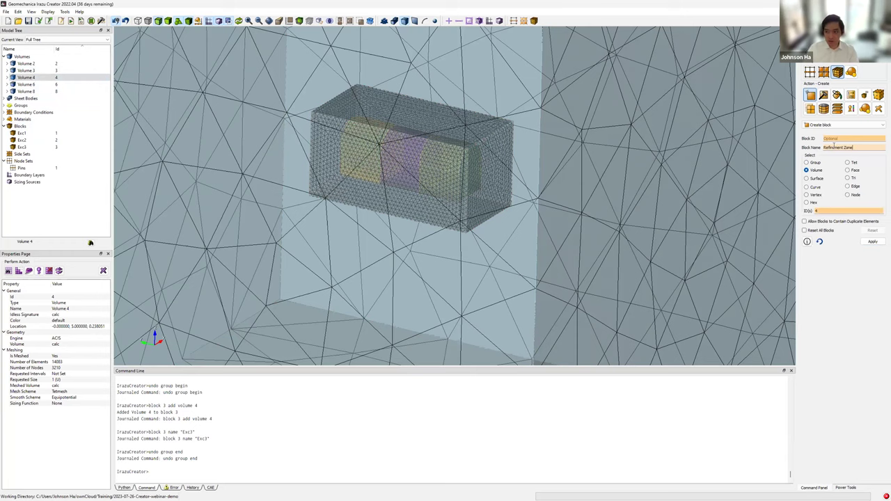
pyautogui.doubleClick(825, 211)
pyautogui.press('BackSpace')
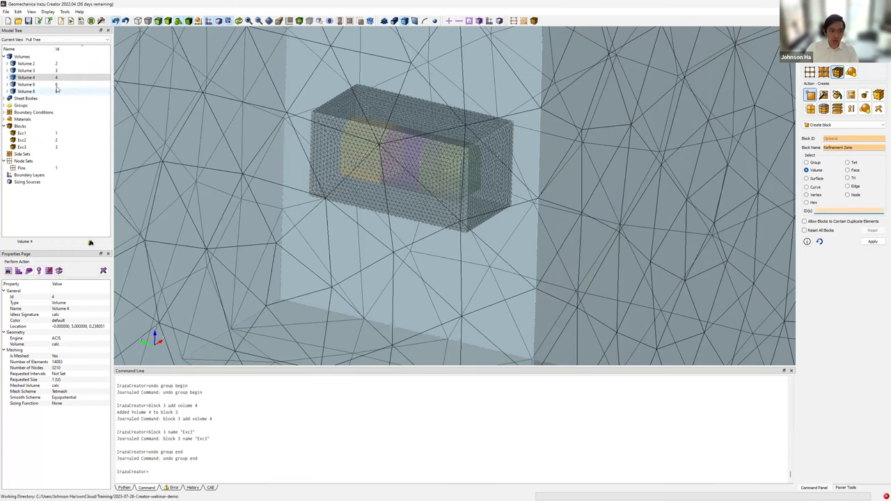
pyautogui.click(56, 85)
pyautogui.click(872, 241)
# - Create a block named Graded Zone from Volume 8 and highlight the created blocks to check them
pyautogui.doubleClick(836, 147)
pyautogui.write('Graded')
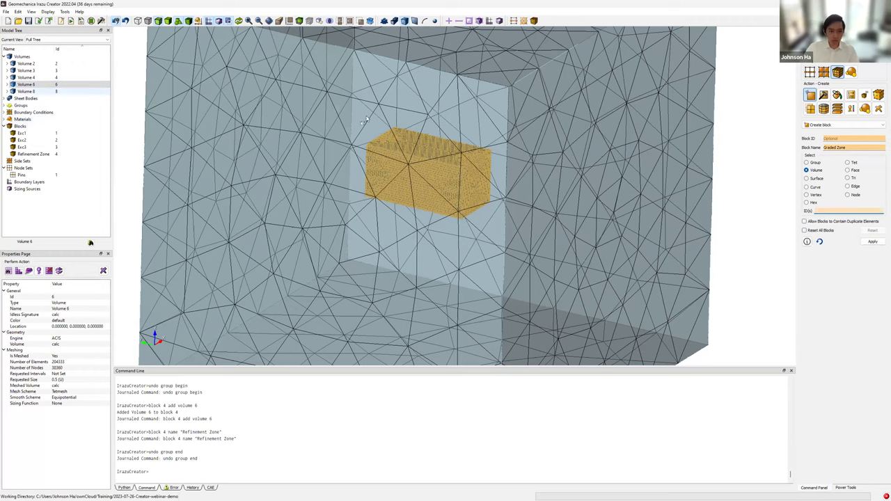
pyautogui.click(26, 91)
pyautogui.press('Return')
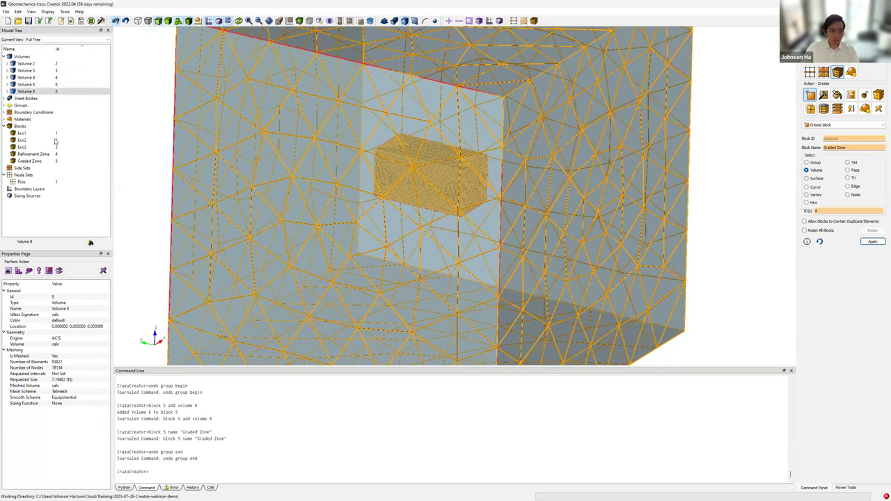
pyautogui.moveTo(55, 133); pyautogui.dragTo(56, 151)
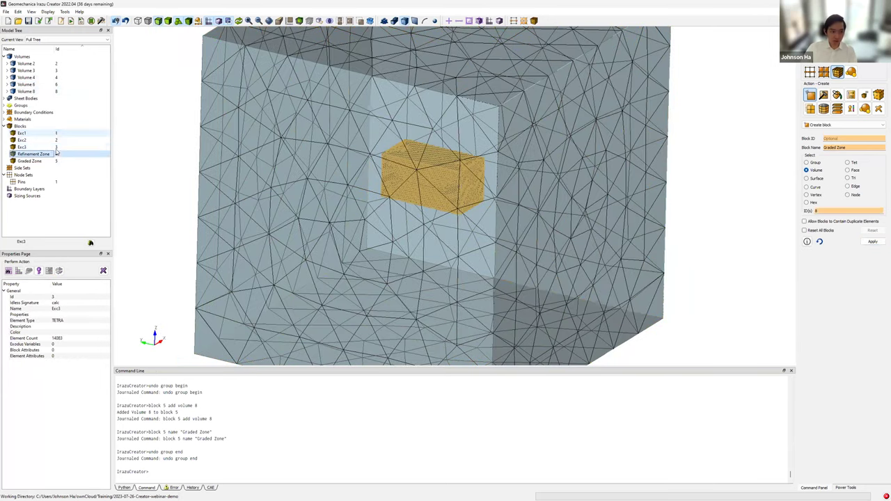
# - Highlight the Pins node set on the model's outer boundary to check its nodes, and clear the selection
pyautogui.click(22, 182)
pyautogui.moveTo(439, 223); pyautogui.dragTo(411, 212)
pyautogui.scroll(-3, 433, 208)
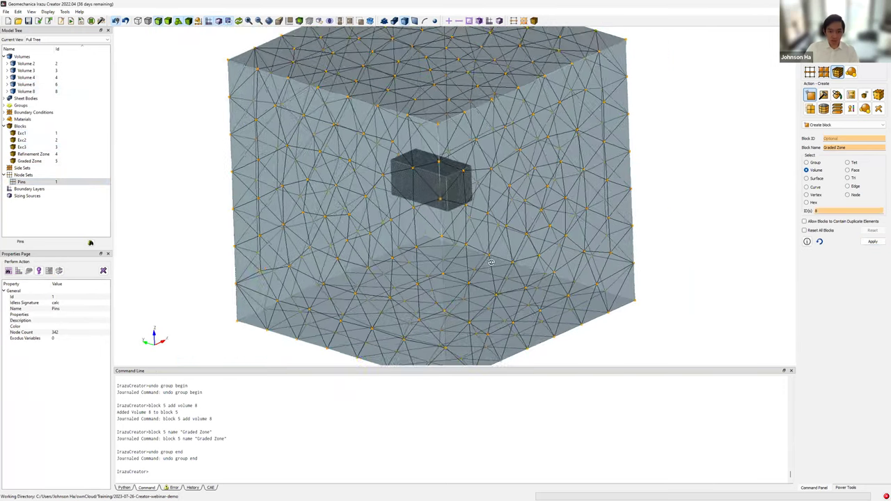
pyautogui.click(662, 269)
pyautogui.moveTo(420, 160); pyautogui.dragTo(419, 164)
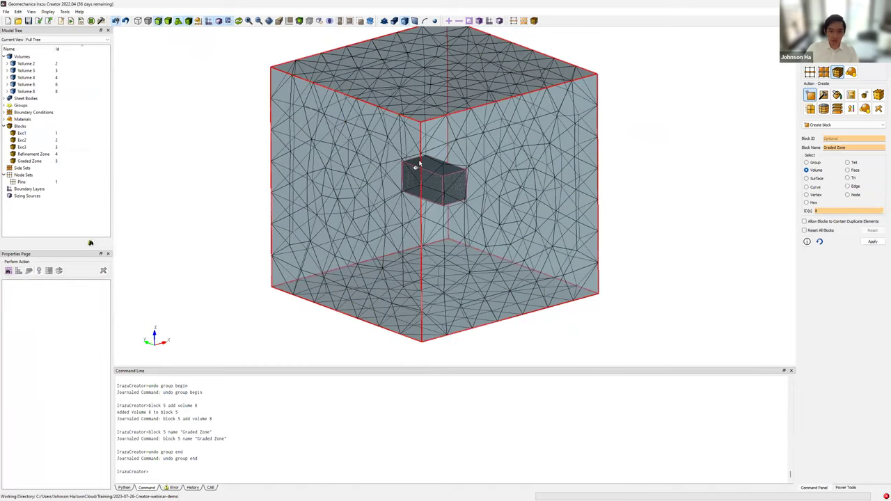
pyautogui.moveTo(508, 254); pyautogui.dragTo(461, 156)
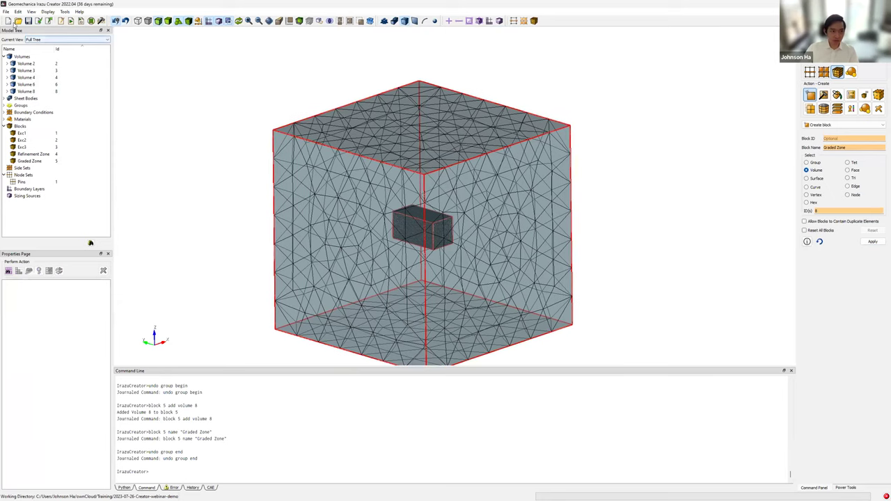
# - Export the whole mesh as the Abaqus file arched_roof_excavation.inp in the 1_Arched-roof-excavation folder, replacing the existing file
pyautogui.click(5, 12)
pyautogui.click(28, 69)
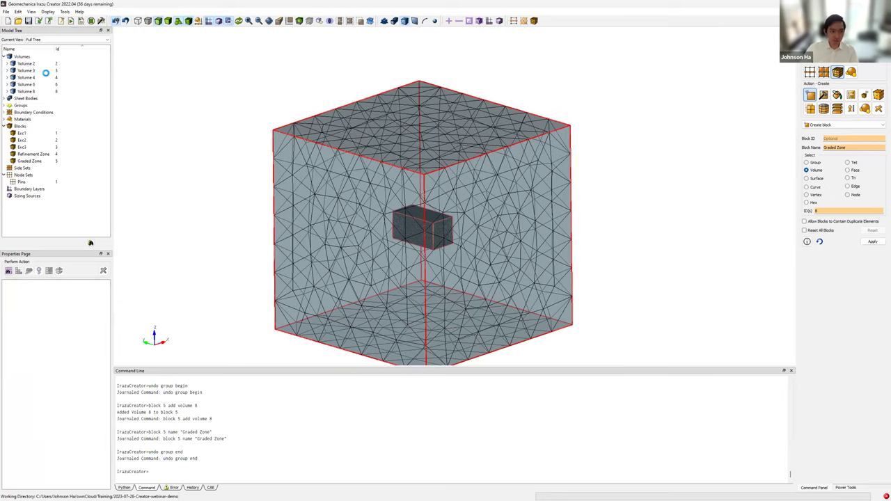
pyautogui.click(130, 67)
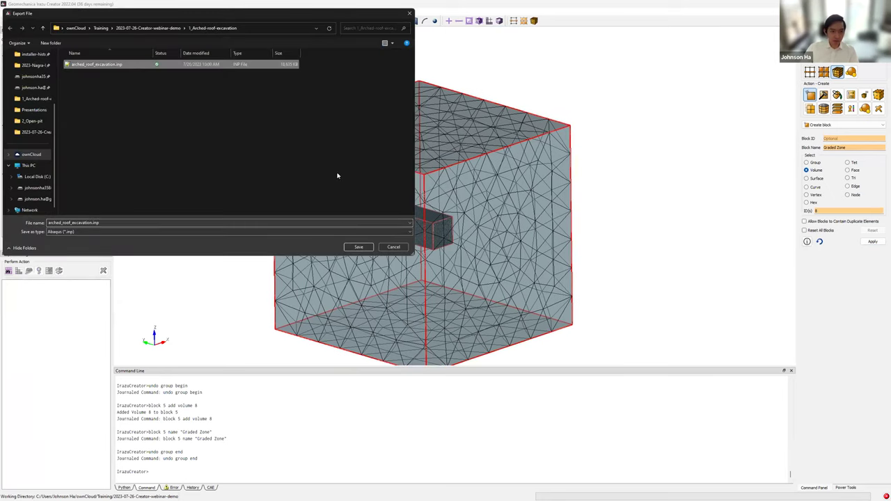
pyautogui.click(54, 232)
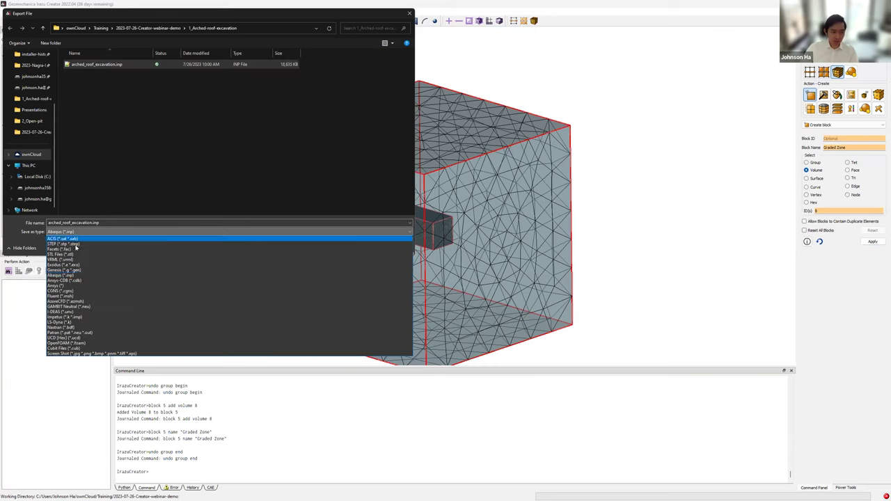
pyautogui.press('Up')
pyautogui.press('Return')
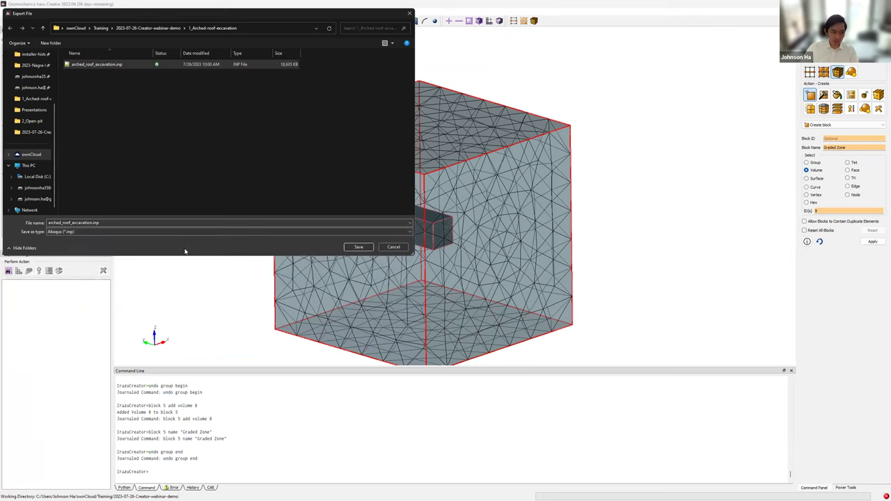
pyautogui.click(358, 247)
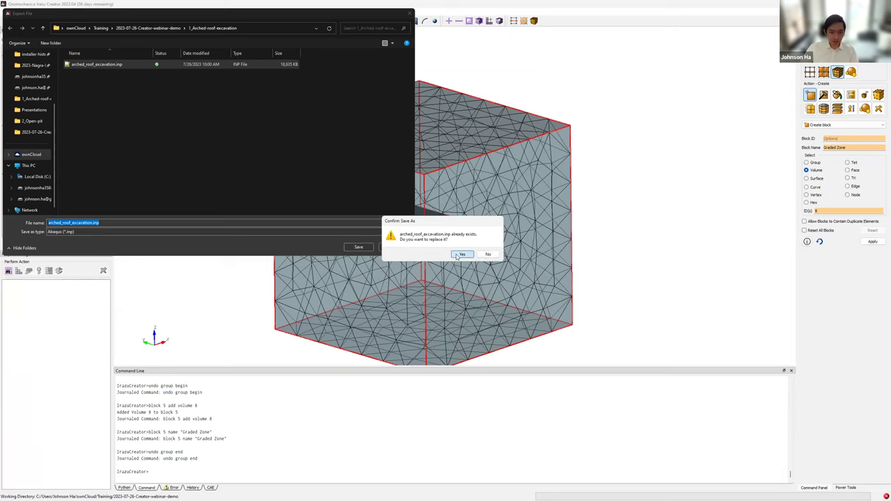
pyautogui.click(462, 254)
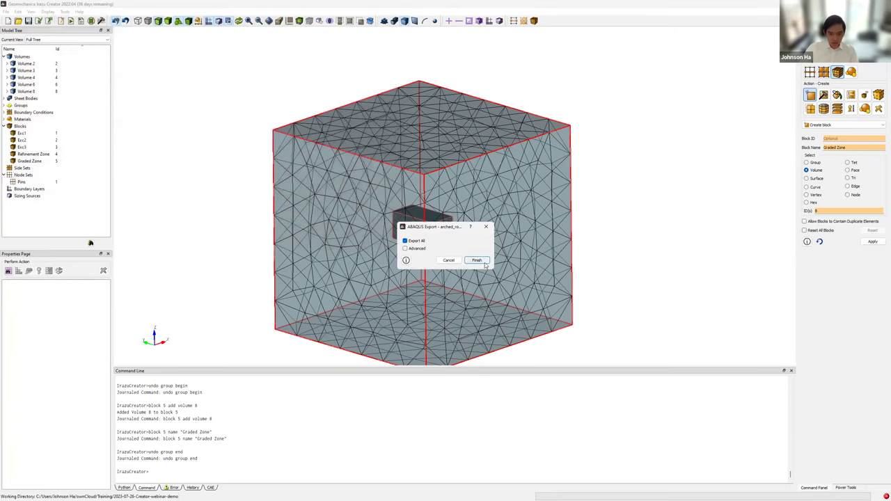
pyautogui.click(476, 260)
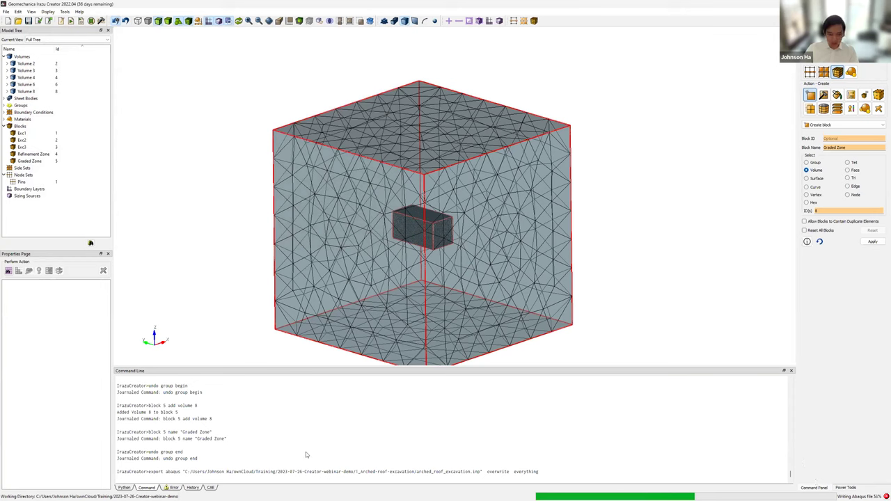
# - Review the Abaqus export summary for the element block, nodeset and element counts
pyautogui.moveTo(207, 435); pyautogui.dragTo(111, 394)
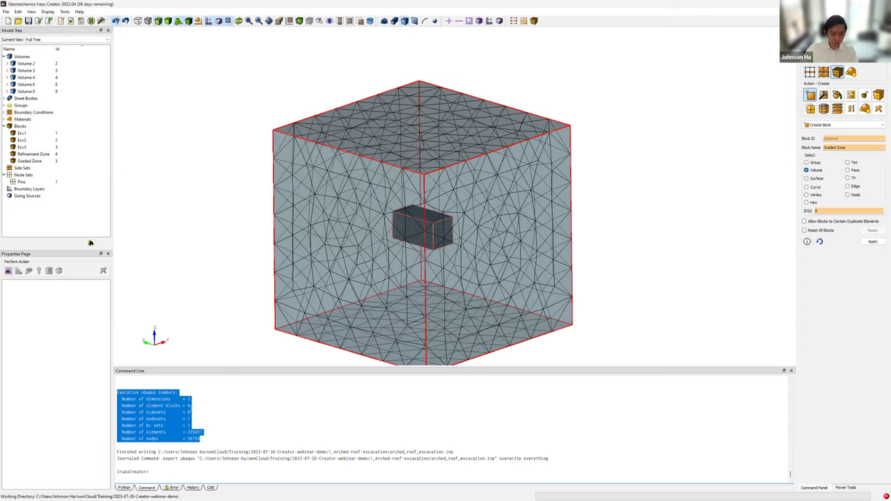
pyautogui.moveTo(134, 405); pyautogui.dragTo(196, 417)
pyautogui.moveTo(122, 433); pyautogui.dragTo(205, 430)
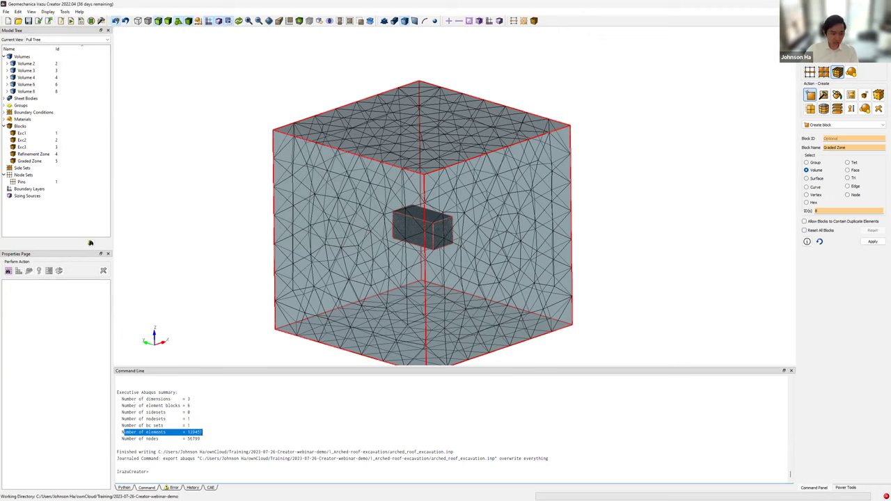
# - Switch to Geomechanica Irazu and create a new project from the mesh arched_roof_excavation.inp, accepting the default project options
pyautogui.hotkey('alt', 'Tab')
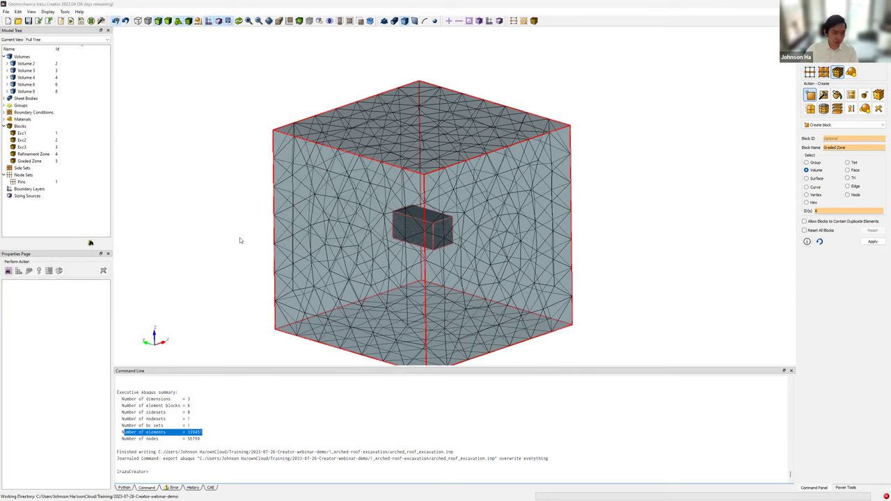
pyautogui.click(177, 134)
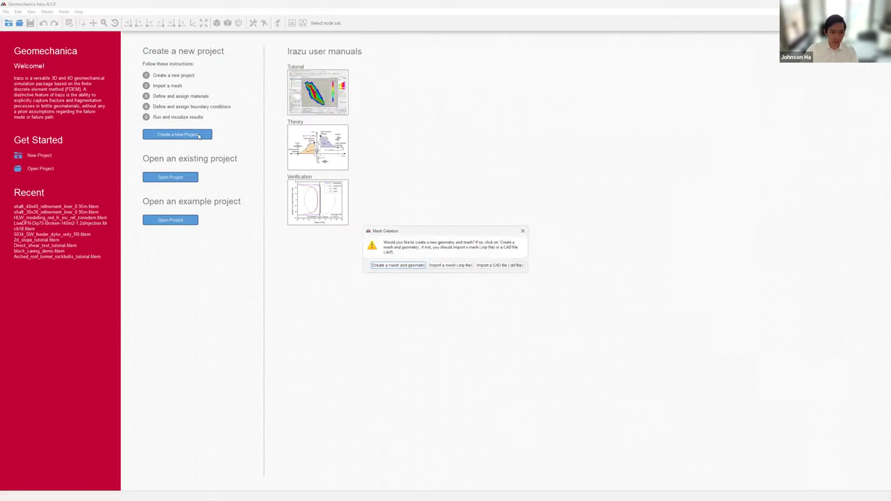
pyautogui.click(451, 266)
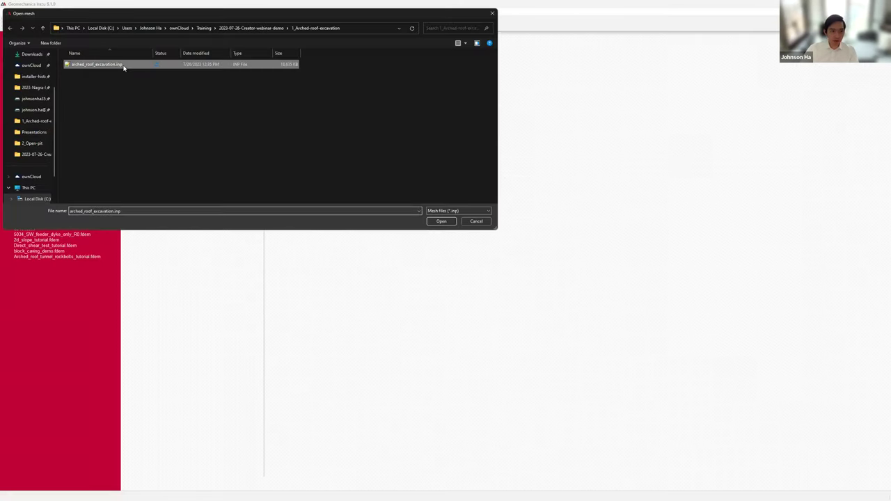
pyautogui.click(427, 222)
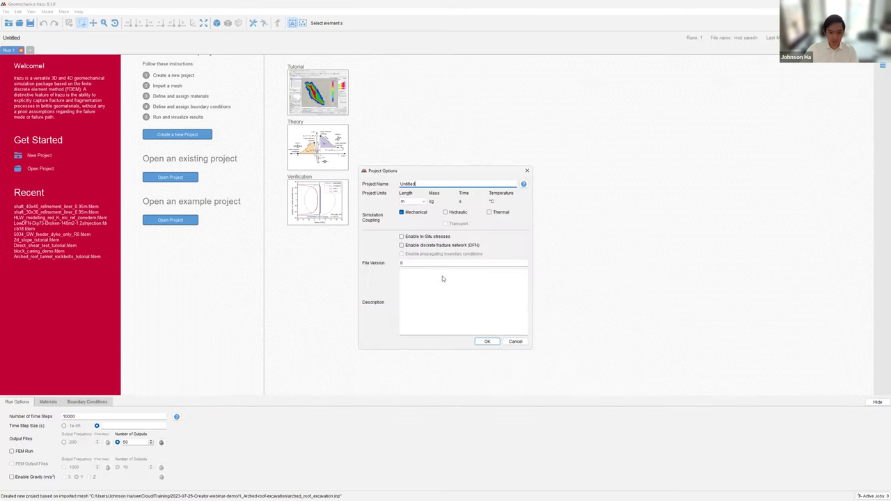
pyautogui.click(496, 342)
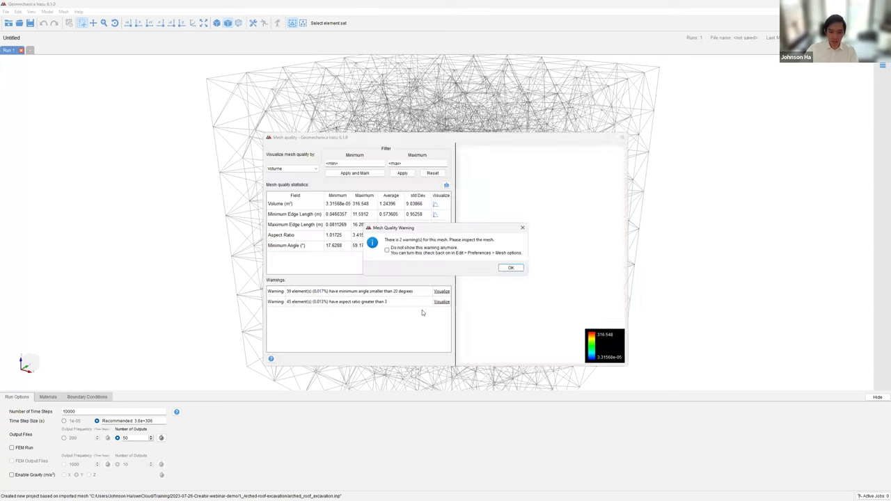
# - Visualize the elements with a minimum angle below 20 degrees and those with an aspect ratio above 3, and close the mesh quality check
pyautogui.click(513, 268)
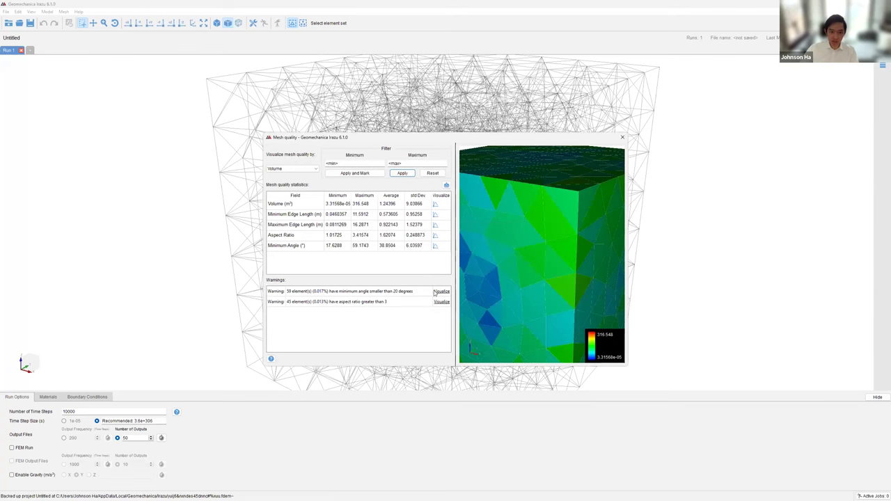
pyautogui.click(443, 291)
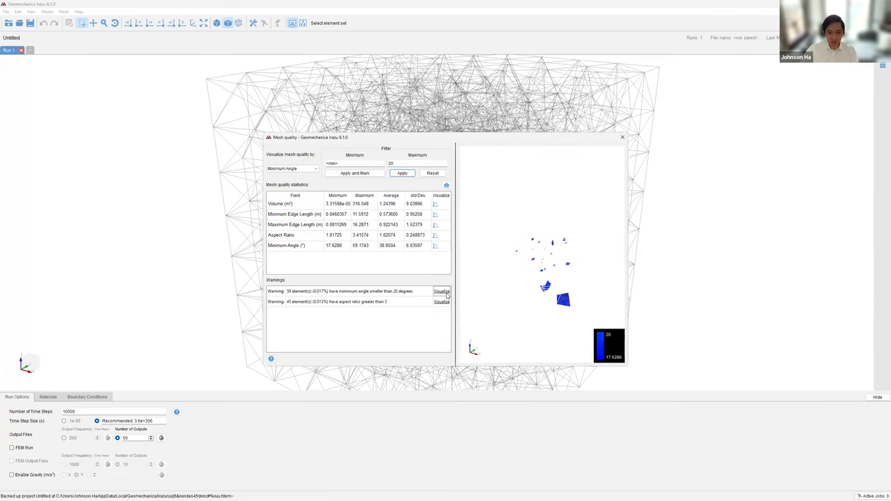
pyautogui.moveTo(512, 295); pyautogui.dragTo(541, 324)
pyautogui.moveTo(574, 258); pyautogui.dragTo(619, 294)
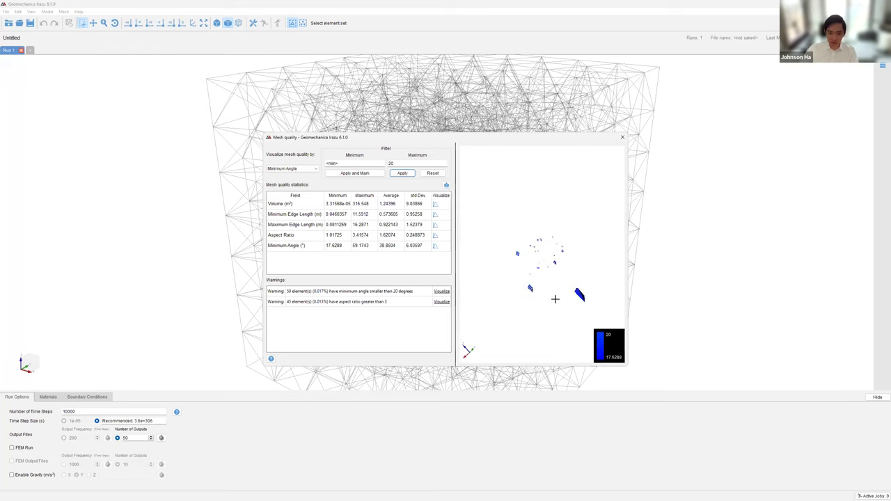
pyautogui.click(441, 302)
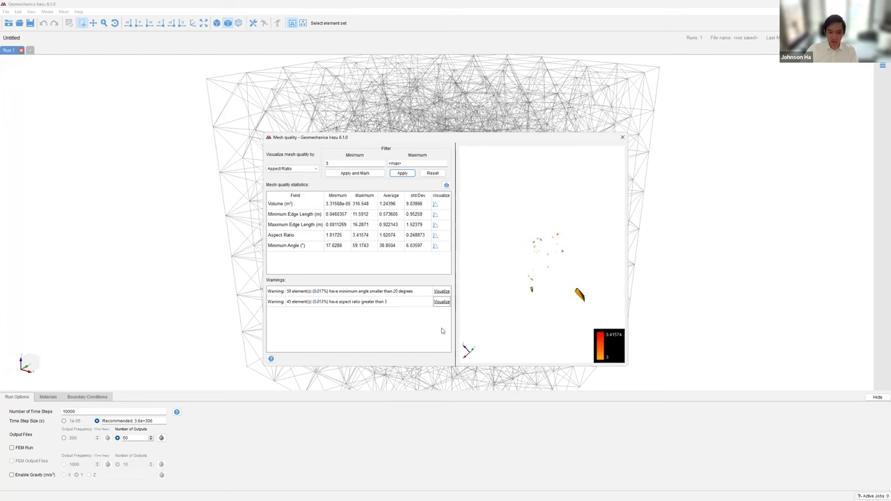
pyautogui.moveTo(559, 262); pyautogui.dragTo(595, 196)
pyautogui.click(623, 138)
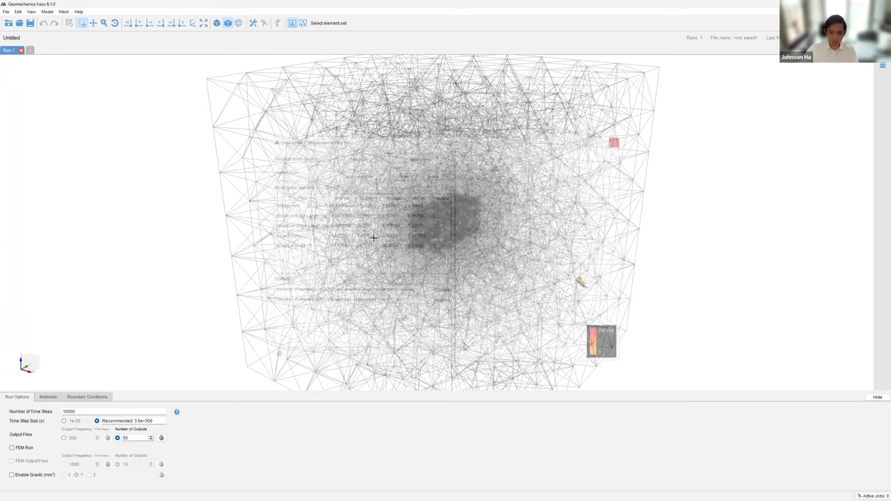
# - Select the Graded_Zone element set and the Exc1 element set to check their imported elements
pyautogui.moveTo(315, 267); pyautogui.dragTo(234, 190)
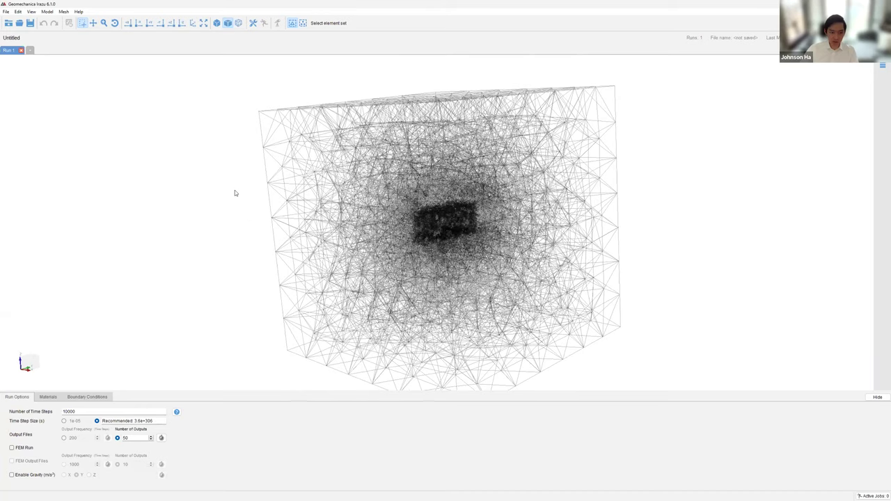
pyautogui.rightClick(235, 193)
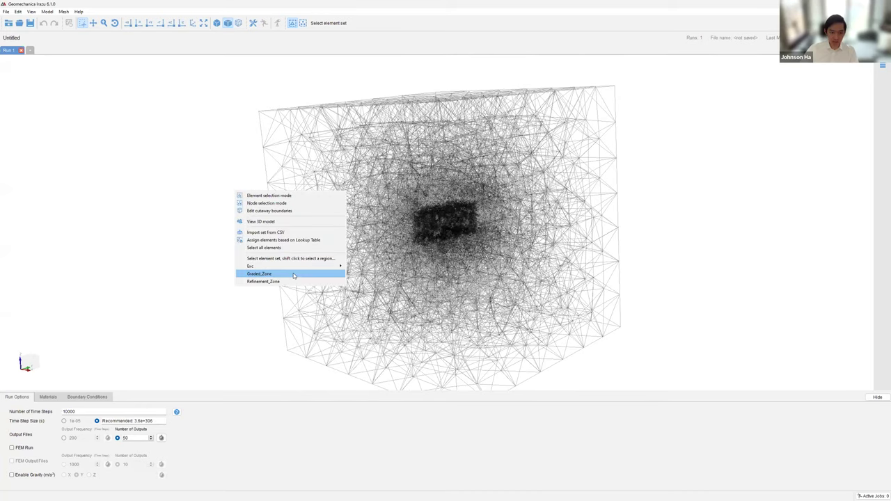
pyautogui.click(293, 275)
pyautogui.moveTo(424, 258); pyautogui.dragTo(257, 204)
pyautogui.rightClick(238, 192)
pyautogui.moveTo(338, 266)
pyautogui.click(366, 268)
pyautogui.scroll(5, 426, 270)
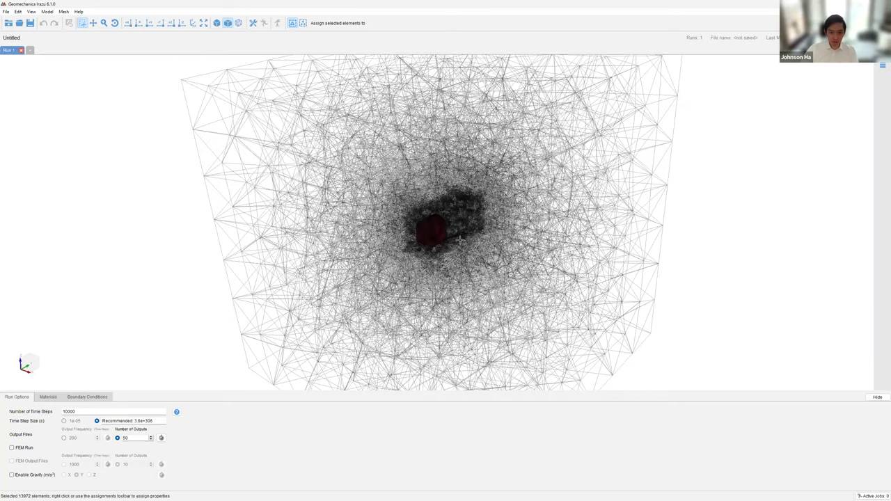
# - Select the Exc2 element set to check the middle excavation stage of the tunnel
pyautogui.rightClick(497, 227)
pyautogui.moveTo(550, 300)
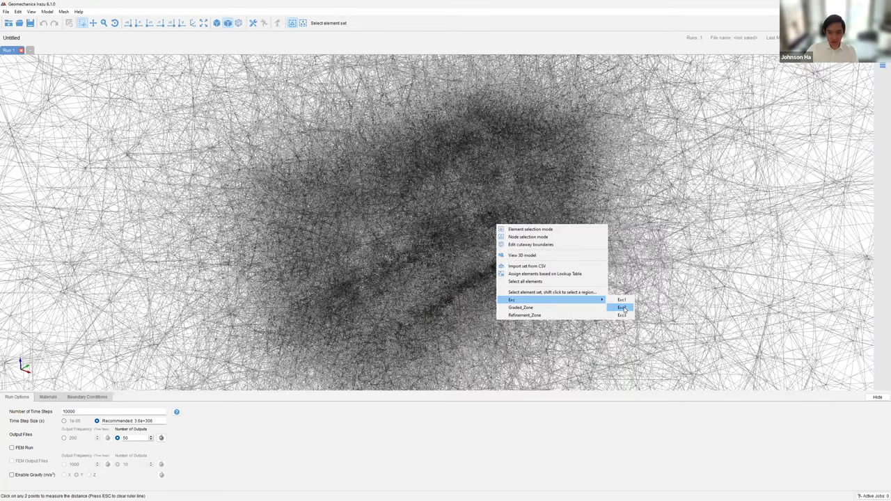
pyautogui.click(619, 309)
pyautogui.moveTo(405, 301); pyautogui.dragTo(395, 298, button='middle')
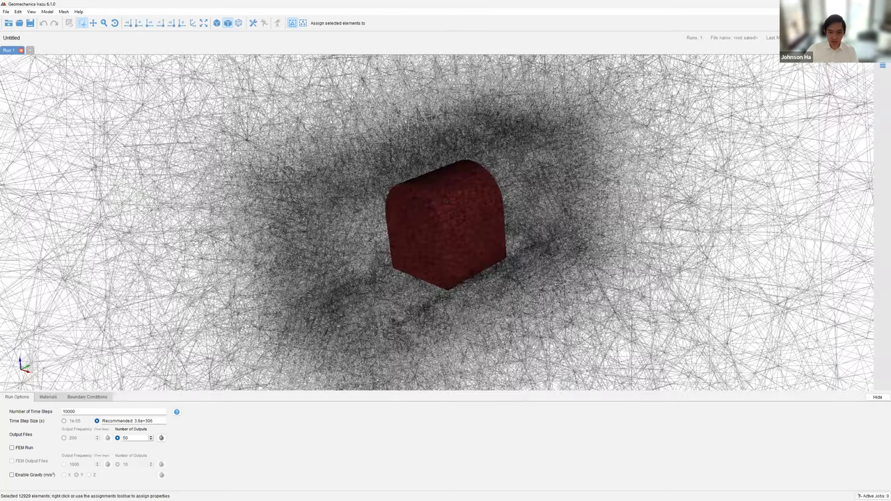
pyautogui.moveTo(592, 301); pyautogui.dragTo(542, 302, button='middle')
# - Select the Refinement_Zone element set to check the box of elements around the tunnel
pyautogui.rightClick(513, 291)
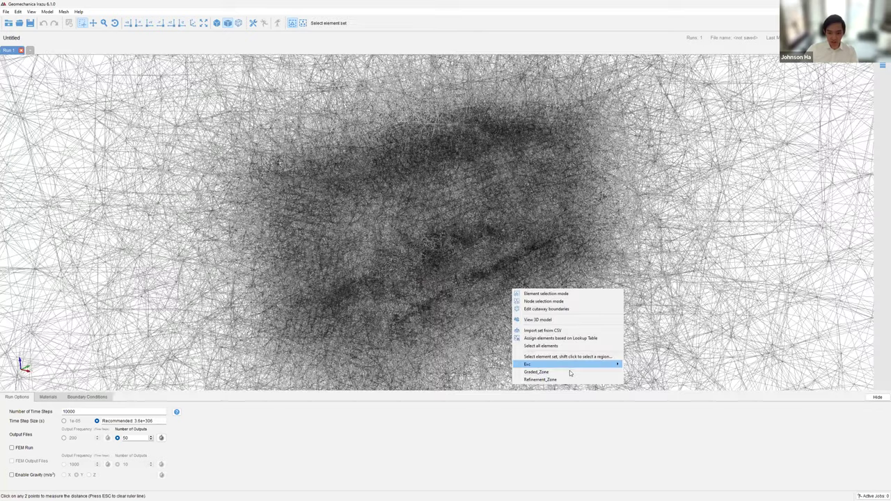
pyautogui.click(569, 370)
pyautogui.rightClick(568, 342)
pyautogui.click(599, 437)
pyautogui.click(480, 312)
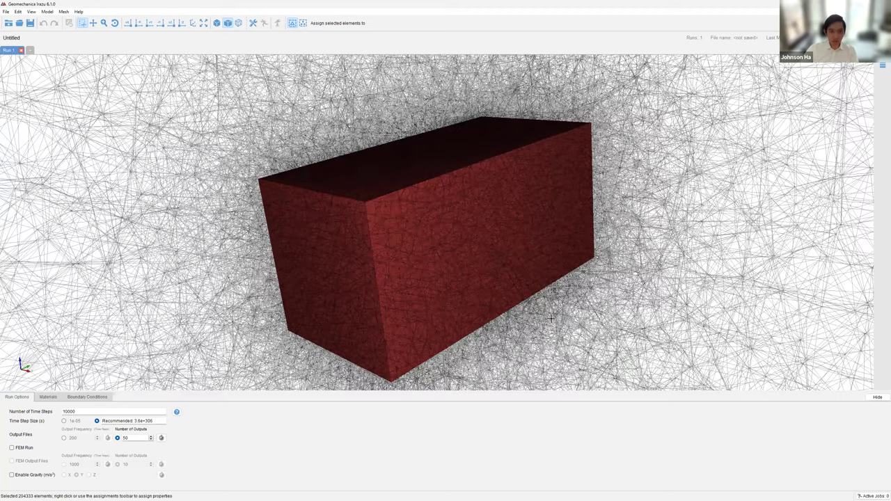
pyautogui.scroll(-5, 311, 57)
pyautogui.moveTo(346, 199)
pyautogui.mouseDown(button='middle')
pyautogui.moveTo(358, 207)
pyautogui.moveTo(347, 193)
pyautogui.mouseUp(button='middle')
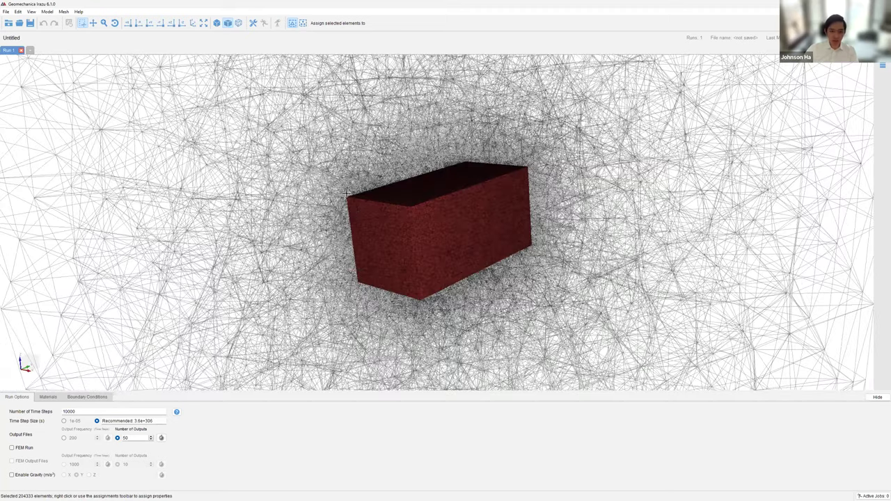
# - Switch to node set selection and inspect the imported model's nodes
pyautogui.click(303, 23)
pyautogui.scroll(-6, 440, 329)
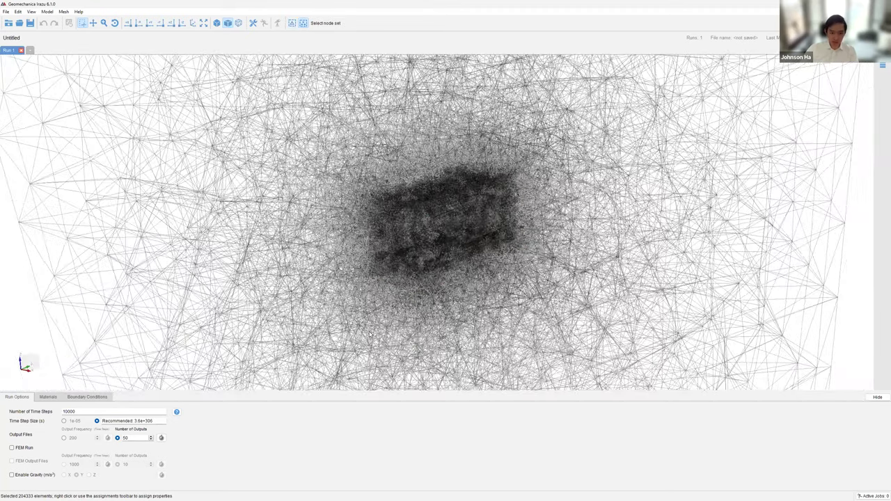
pyautogui.moveTo(440, 328); pyautogui.dragTo(243, 283, button='middle')
pyautogui.click(341, 296)
pyautogui.moveTo(569, 279); pyautogui.dragTo(584, 264, button='middle')
pyautogui.moveTo(497, 272); pyautogui.dragTo(470, 283)
pyautogui.moveTo(471, 284); pyautogui.dragTo(444, 359, button='middle')
pyautogui.click(443, 359)
pyautogui.moveTo(487, 342); pyautogui.dragTo(296, 347, button='middle')
pyautogui.moveTo(294, 346); pyautogui.dragTo(292, 249)
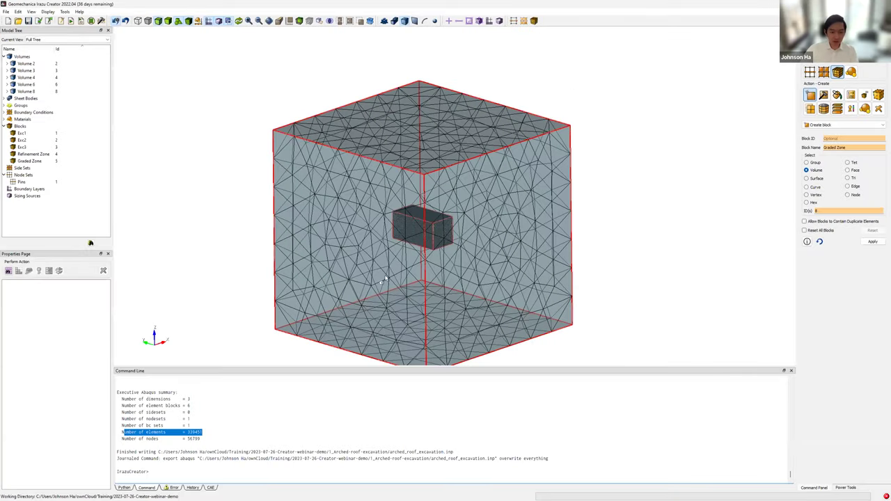
# - Return to Irazu Creator and start a new empty model in place of the tunnel model
pyautogui.click(262, 465)
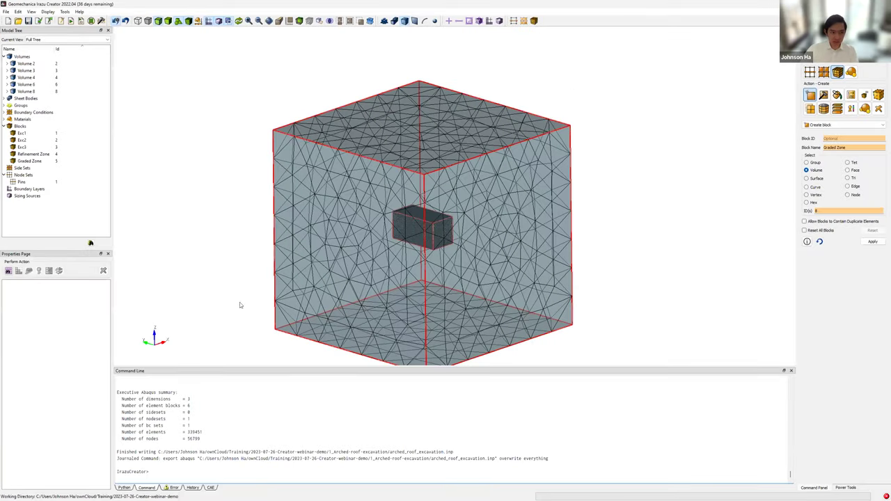
pyautogui.click(160, 133)
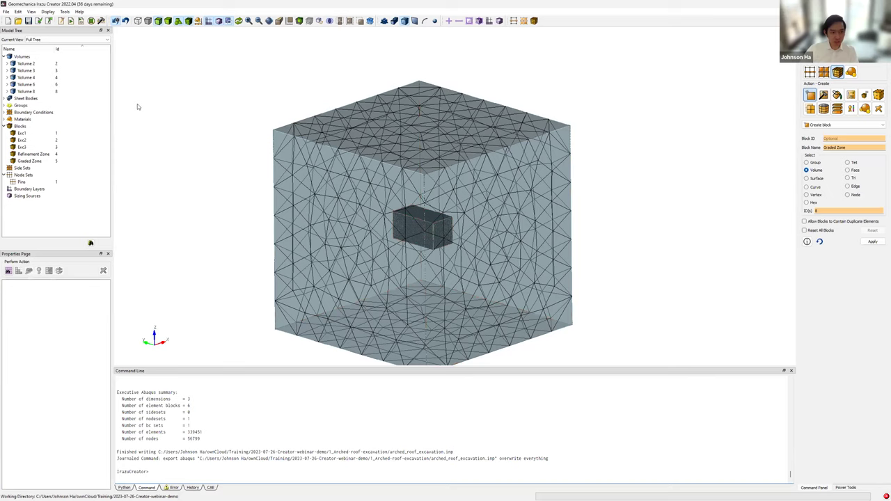
pyautogui.click(8, 20)
pyautogui.click(443, 272)
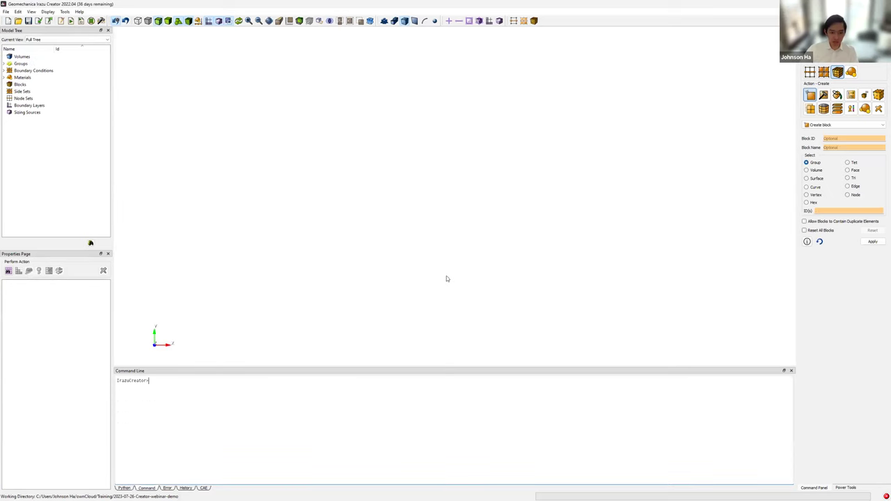
# - Import faults.cub5 from the 2_Open-pit folder as a Cubit HDF5 file with the default import options
pyautogui.click(6, 12)
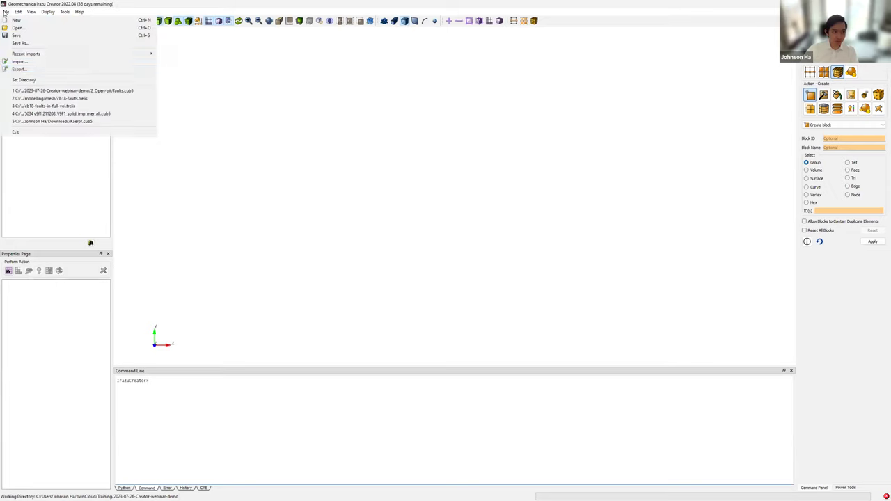
pyautogui.click(37, 61)
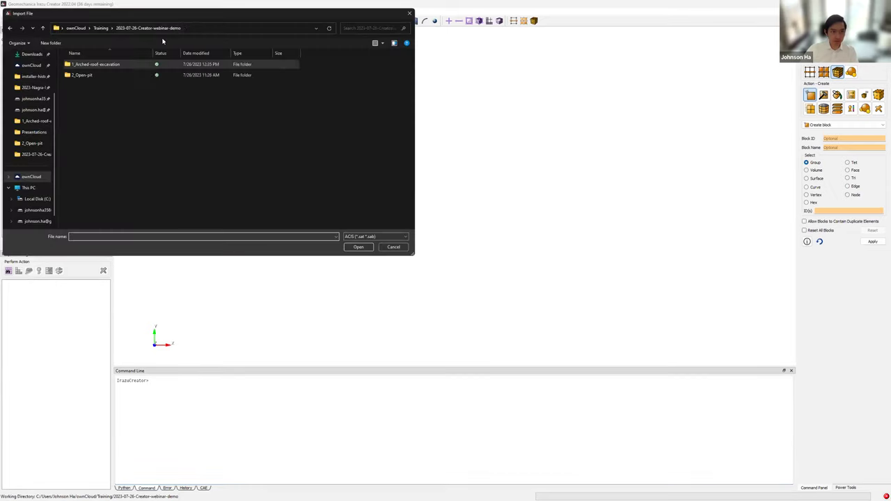
pyautogui.doubleClick(109, 74)
pyautogui.click(369, 237)
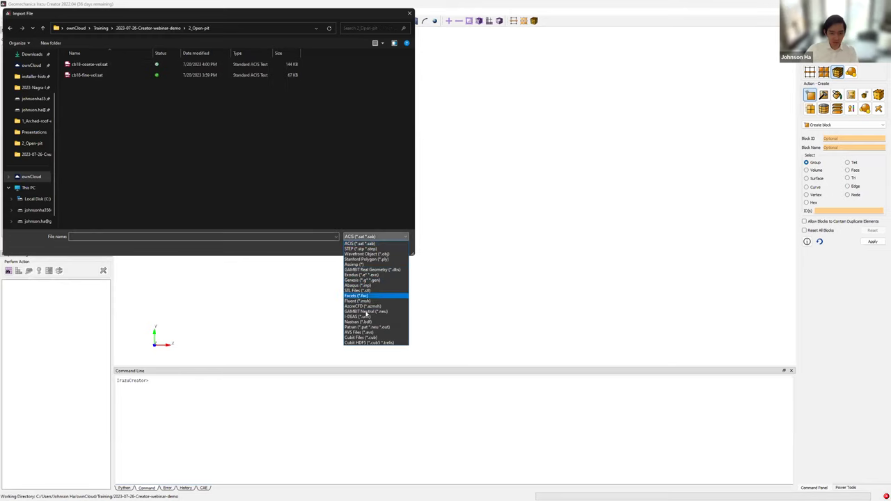
pyautogui.click(372, 342)
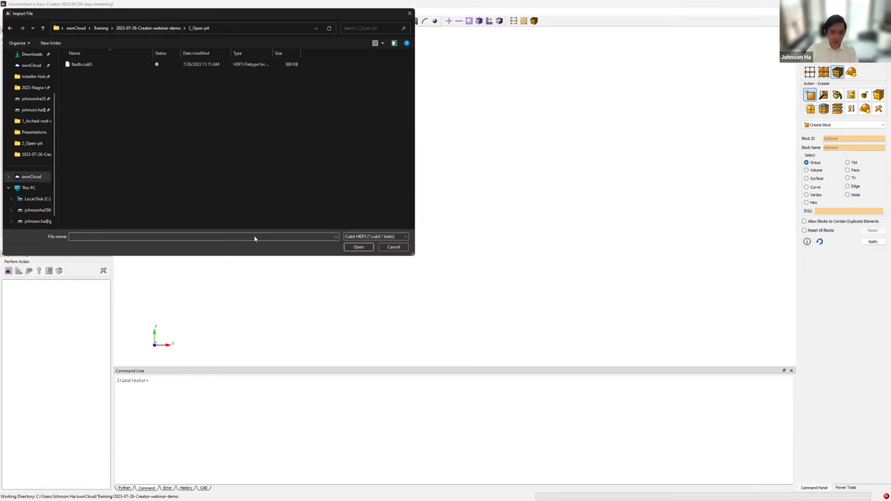
pyautogui.click(115, 66)
pyautogui.click(358, 248)
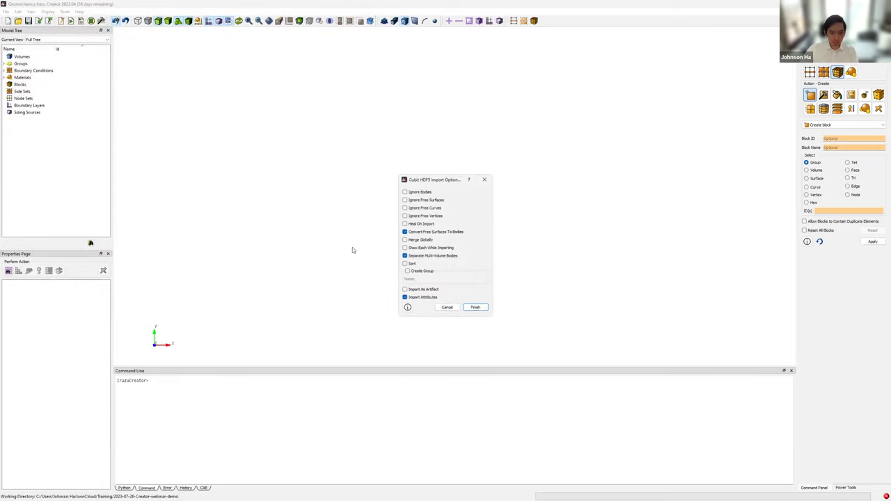
pyautogui.click(479, 307)
# - Look over the imported fault surfaces and switch their display to opaque shading
pyautogui.moveTo(474, 306); pyautogui.dragTo(613, 225)
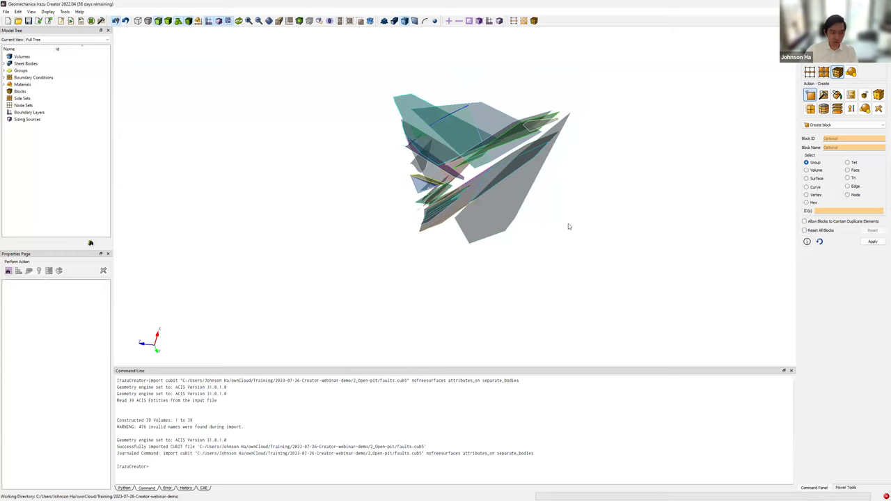
pyautogui.moveTo(417, 171); pyautogui.dragTo(536, 226)
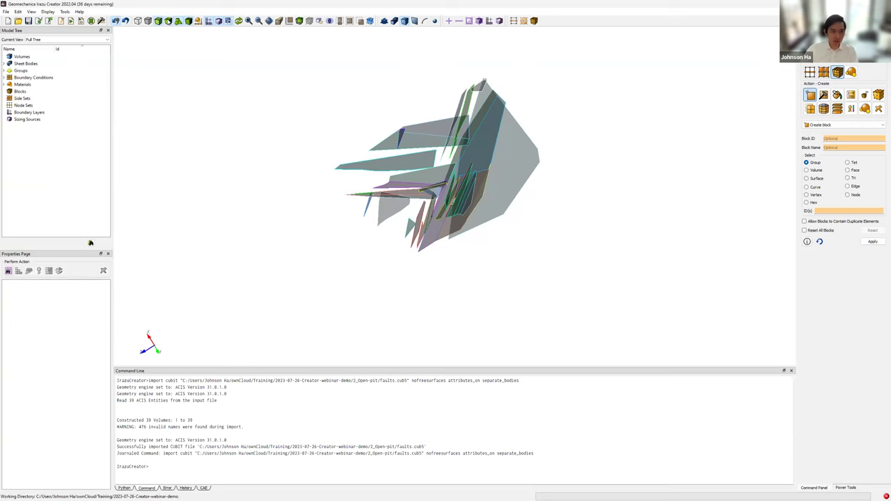
pyautogui.click(158, 21)
# - Import the ACIS file cb18-fine-vol.sat from the 2_Open-pit folder with the default import options
pyautogui.click(6, 12)
pyautogui.click(44, 62)
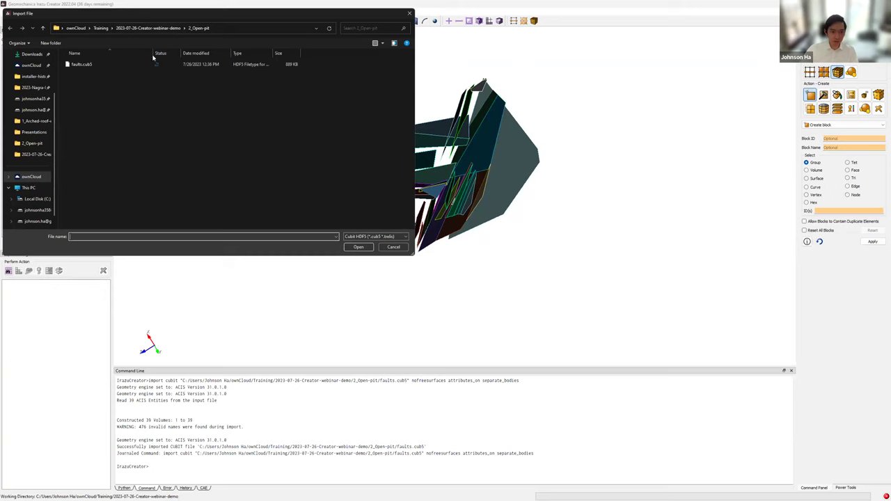
pyautogui.click(365, 238)
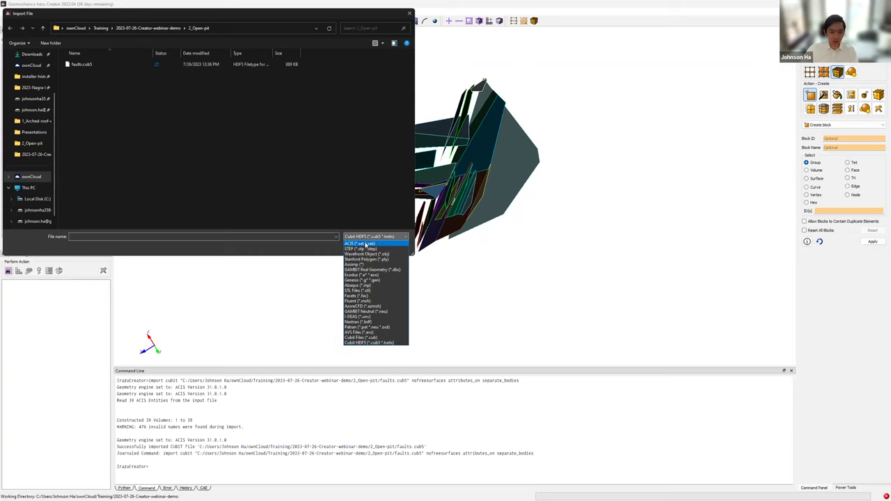
pyautogui.click(366, 244)
pyautogui.click(107, 75)
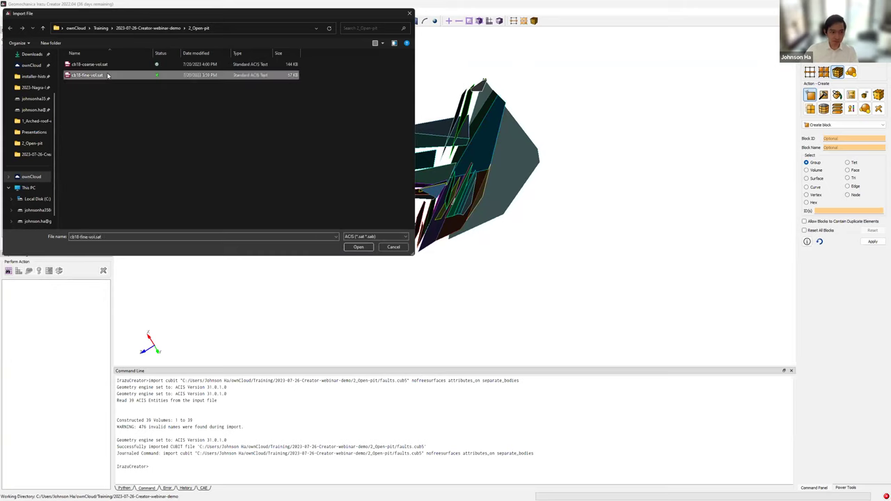
pyautogui.click(358, 248)
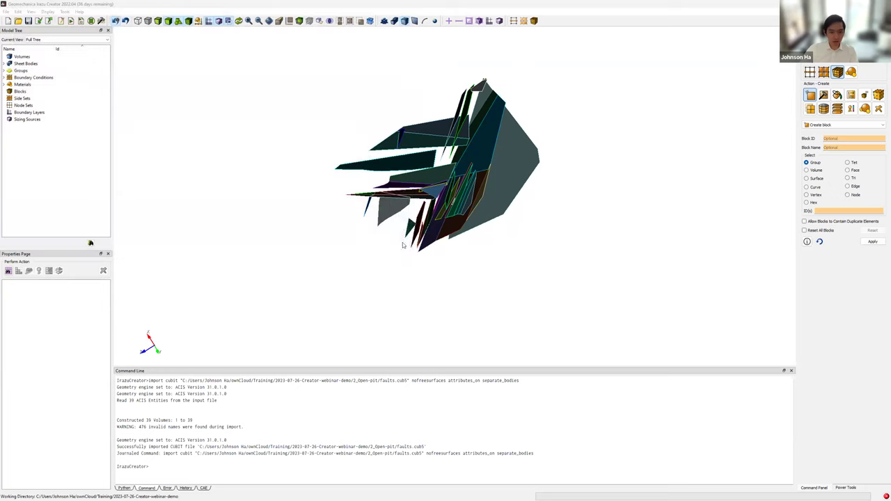
pyautogui.click(482, 300)
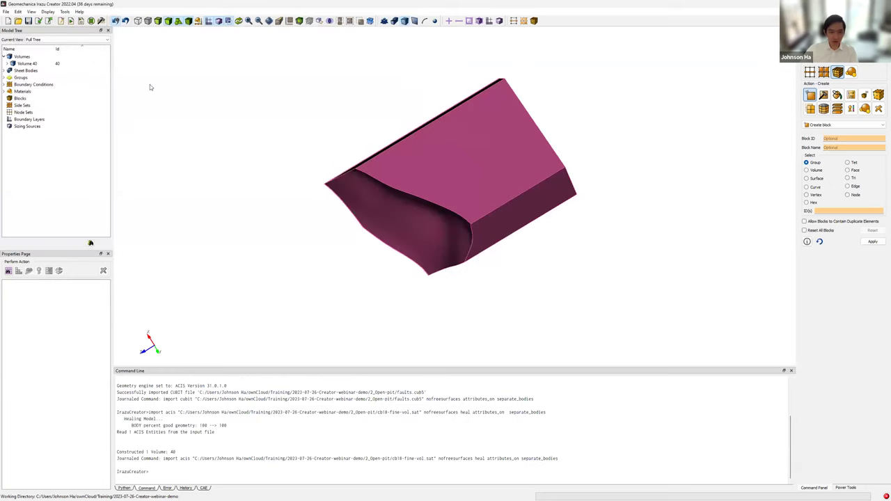
# - Import the ACIS file cb18-coarse-vol.sat from the 2_Open-pit folder with the default import options
pyautogui.click(7, 13)
pyautogui.click(42, 60)
pyautogui.click(358, 248)
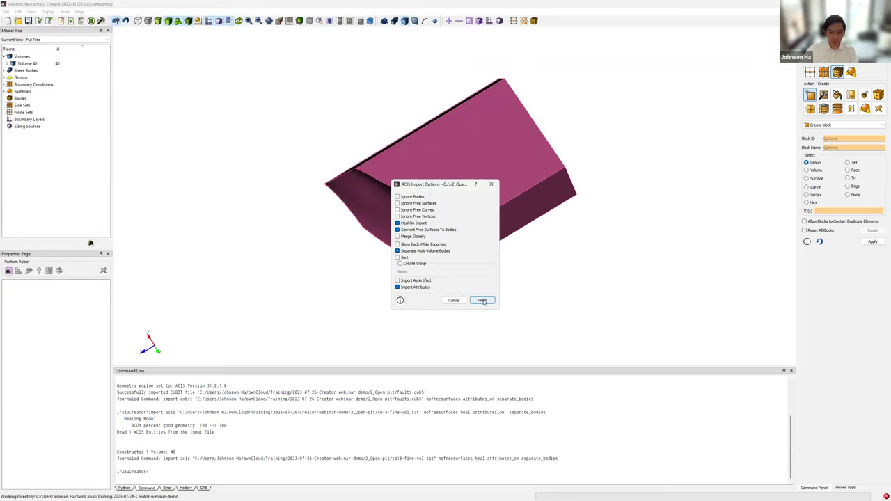
pyautogui.click(483, 301)
# - Examine the fine volume within the coarse terrain volume from several angles, and show the model transparently to check the faults inside
pyautogui.moveTo(462, 289); pyautogui.dragTo(422, 226)
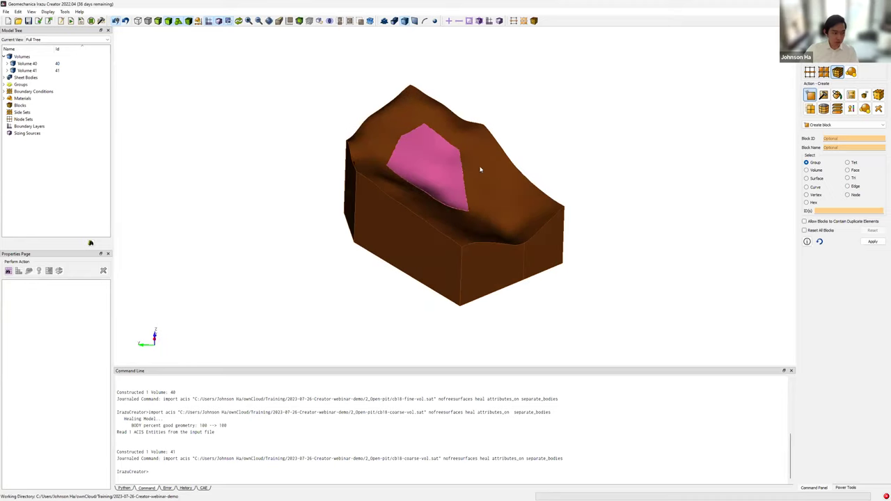
pyautogui.scroll(3, 487, 177)
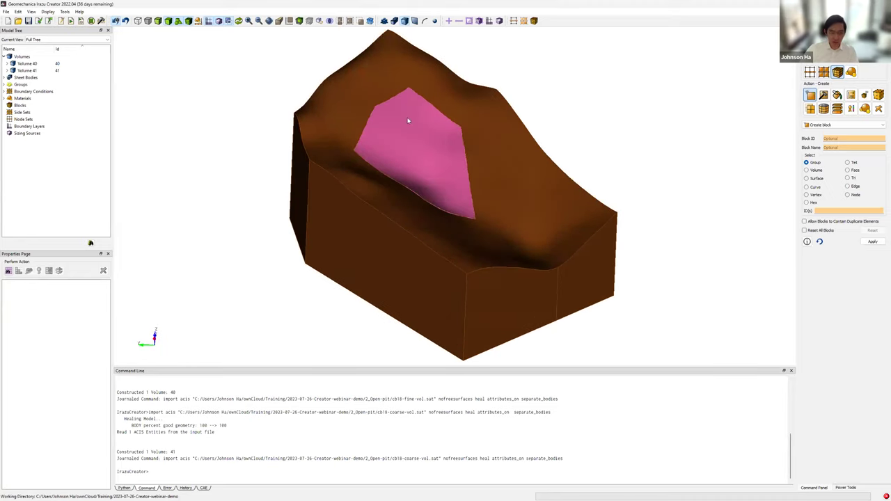
pyautogui.moveTo(407, 120); pyautogui.dragTo(412, 159)
pyautogui.moveTo(558, 282); pyautogui.dragTo(499, 162)
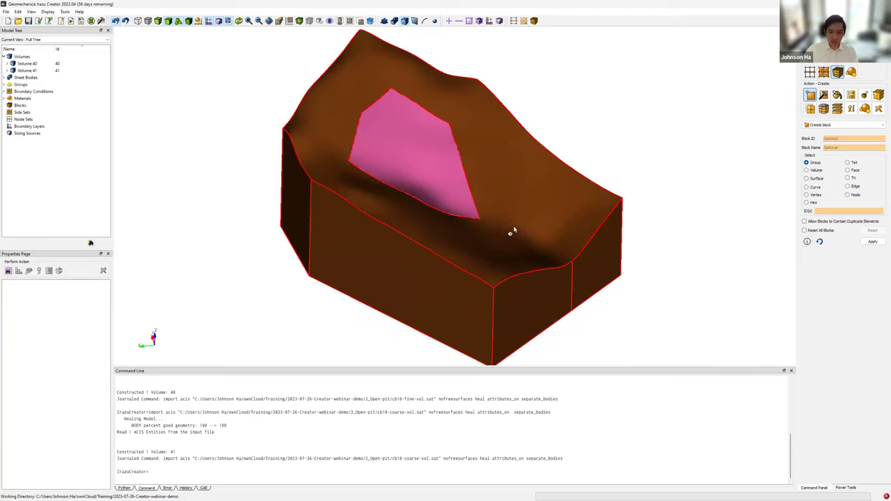
pyautogui.moveTo(497, 237); pyautogui.dragTo(538, 276)
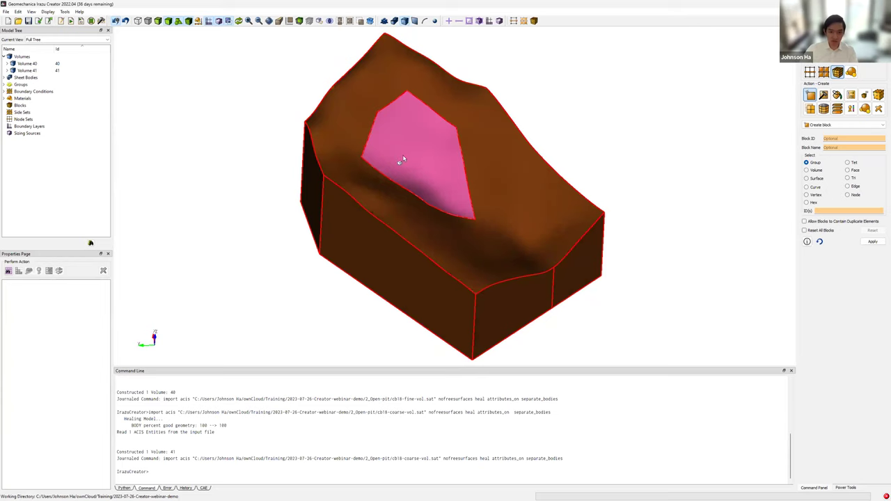
pyautogui.moveTo(473, 239); pyautogui.dragTo(487, 212)
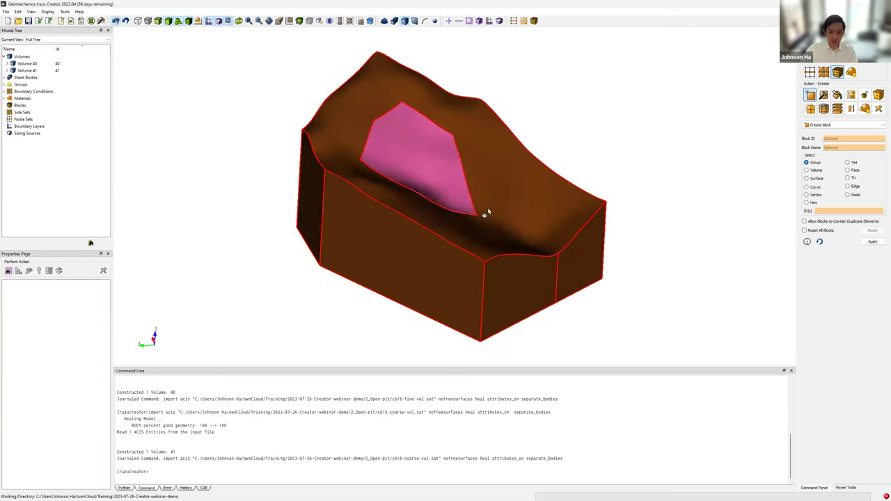
pyautogui.moveTo(411, 209); pyautogui.dragTo(434, 221)
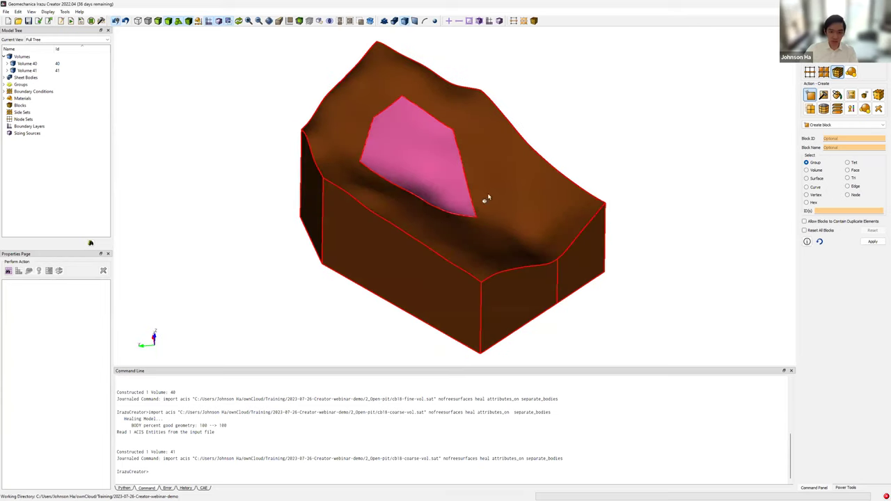
pyautogui.moveTo(488, 198); pyautogui.dragTo(484, 214, button='middle')
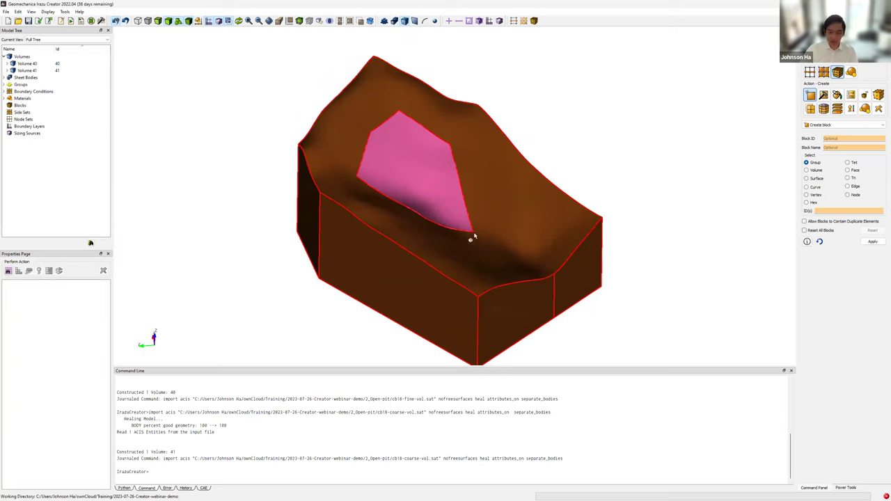
pyautogui.moveTo(661, 215); pyautogui.dragTo(485, 292)
pyautogui.moveTo(611, 249)
pyautogui.mouseDown()
pyautogui.moveTo(543, 225)
pyautogui.moveTo(529, 253)
pyautogui.moveTo(436, 262)
pyautogui.mouseUp()
pyautogui.click(160, 22)
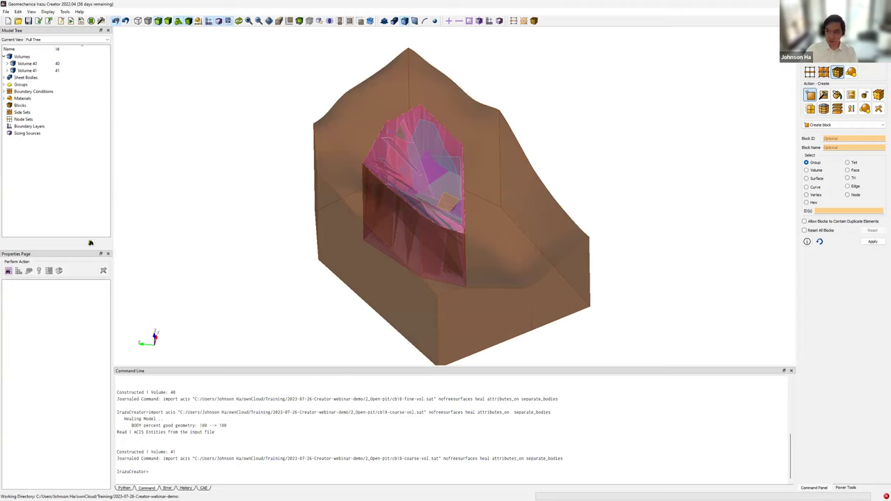
# - Imprint and merge all volumes of the open-pit model
pyautogui.click(810, 49)
pyautogui.write('all')
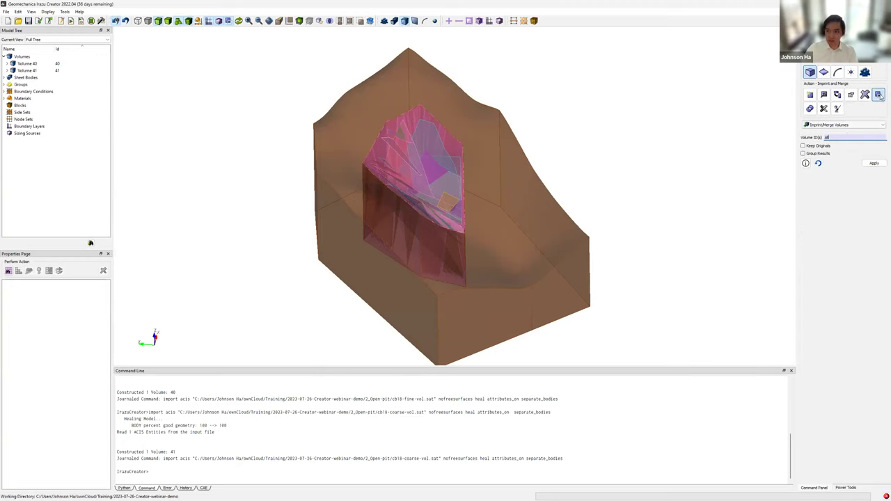
pyautogui.click(874, 163)
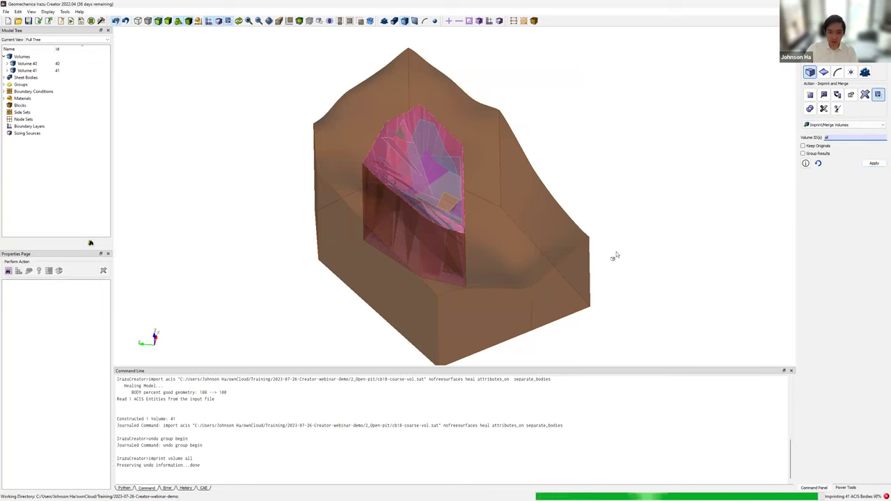
# - Inspect the faults inside the fine volume and switch the model back to opaque shading
pyautogui.moveTo(622, 252); pyautogui.dragTo(595, 303, button='middle')
pyautogui.moveTo(593, 305); pyautogui.dragTo(439, 221)
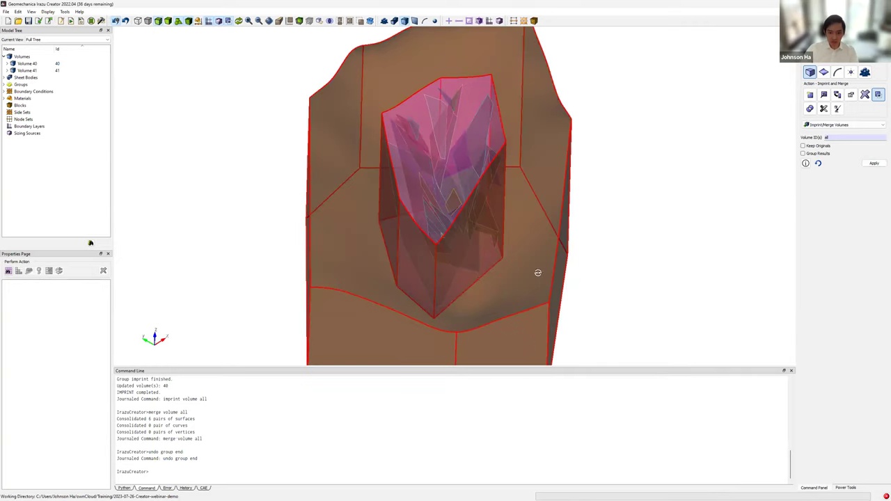
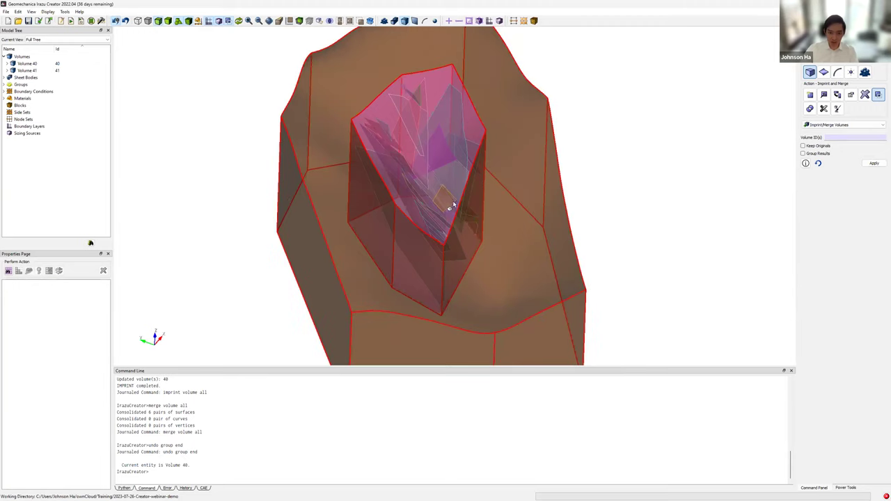
pyautogui.click(169, 21)
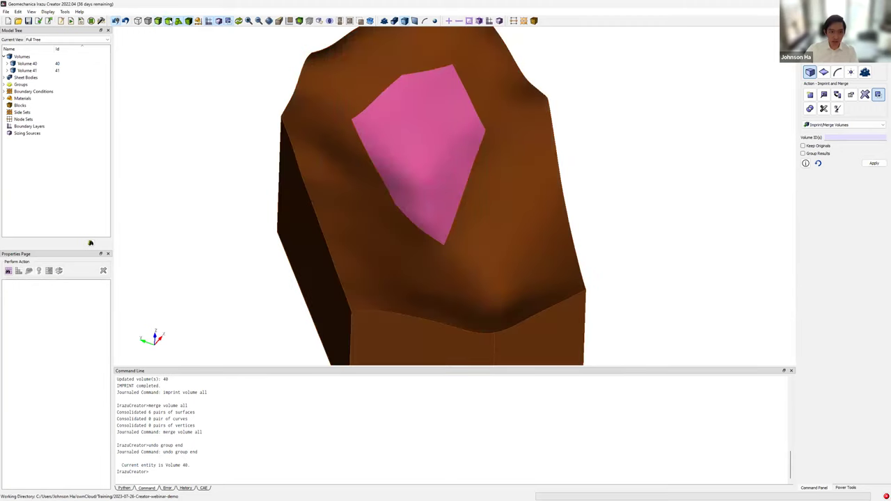
# - Select the fine and coarse volumes (Volume 40 and Volume 41) together and hide them
pyautogui.click(429, 191)
pyautogui.keyDown('ctrl'); pyautogui.click(365, 221); pyautogui.keyUp('ctrl')
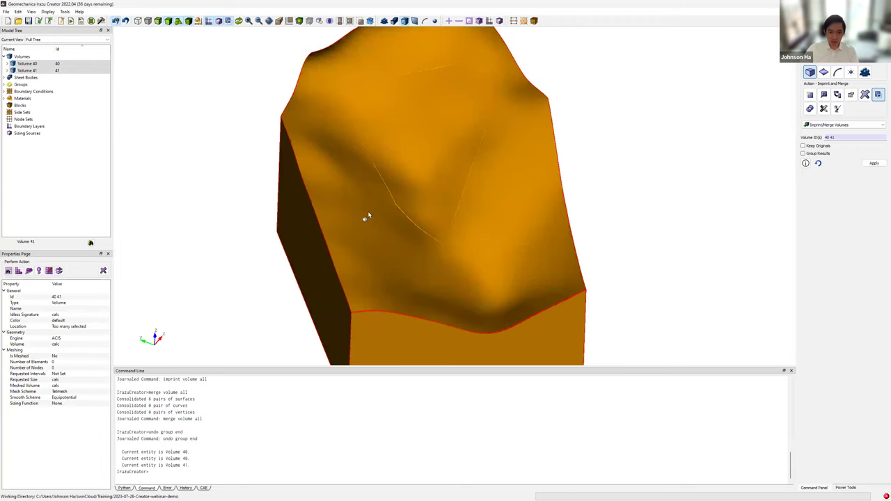
pyautogui.moveTo(374, 217); pyautogui.dragTo(470, 196, button='middle')
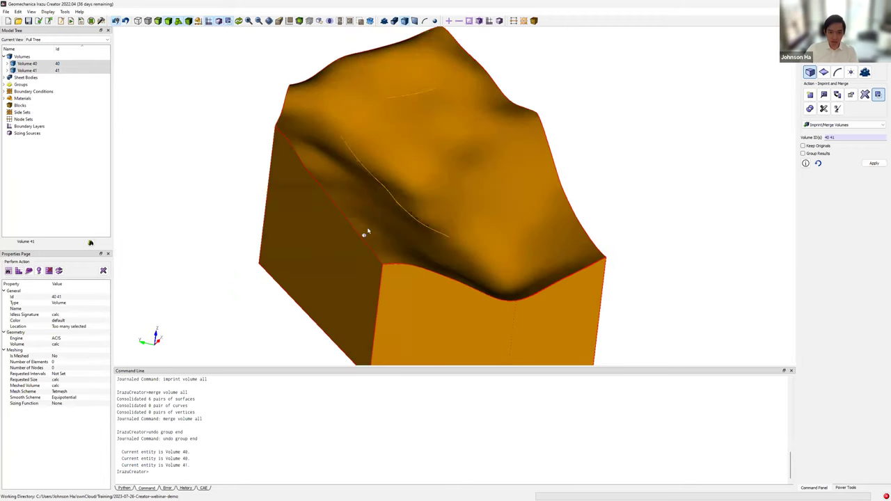
pyautogui.click(64, 63)
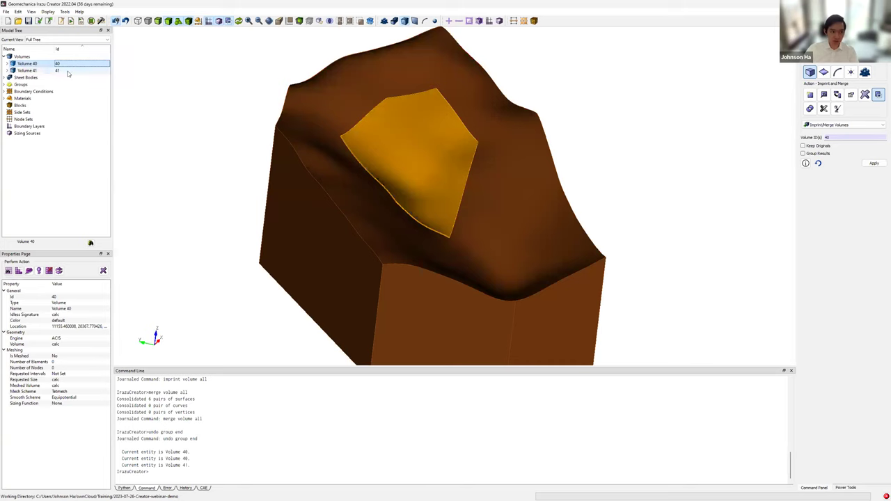
pyautogui.keyDown('ctrl'); pyautogui.click(67, 70); pyautogui.keyUp('ctrl')
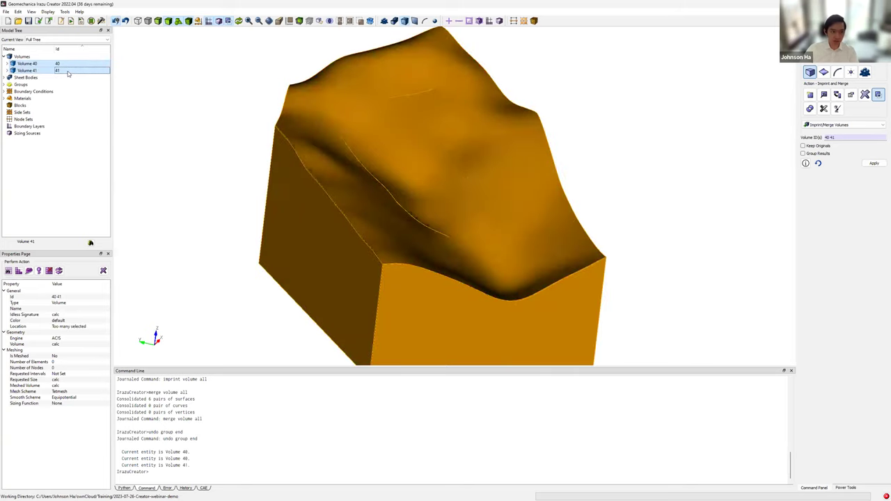
pyautogui.rightClick(272, 160)
pyautogui.click(295, 264)
# - Select all the fault surfaces, using surface selection with X-ray selection enabled so that the concealed ones are included
pyautogui.moveTo(422, 263); pyautogui.dragTo(440, 262)
pyautogui.moveTo(440, 261); pyautogui.dragTo(530, 252, button='middle')
pyautogui.click(417, 22)
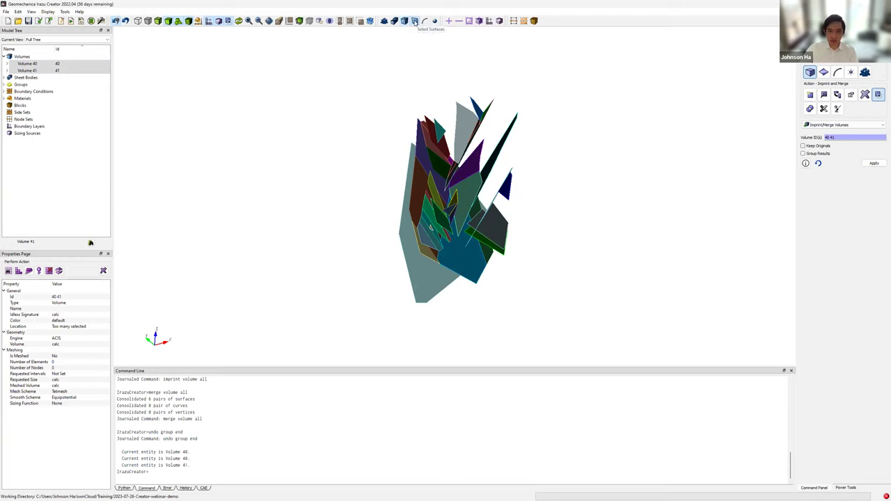
pyautogui.moveTo(478, 254); pyautogui.dragTo(453, 261, button='middle')
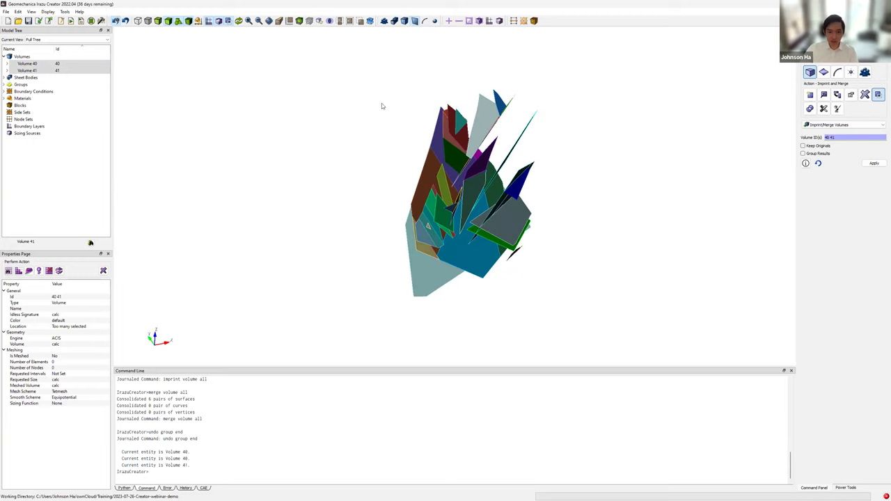
pyautogui.moveTo(324, 70); pyautogui.dragTo(647, 341)
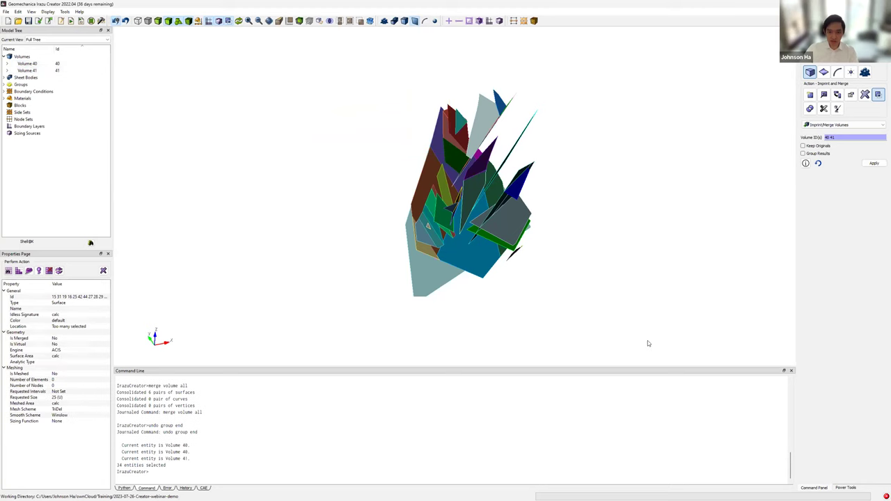
pyautogui.moveTo(543, 254); pyautogui.dragTo(473, 246)
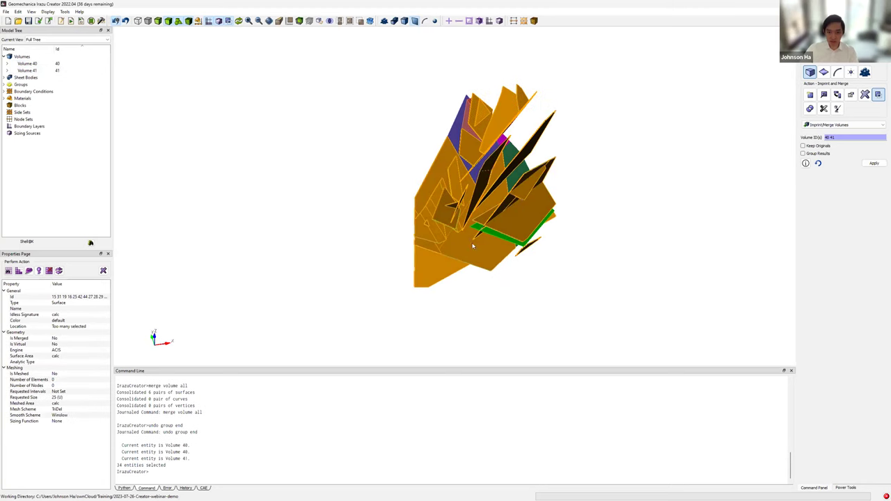
pyautogui.moveTo(500, 195); pyautogui.dragTo(384, 170)
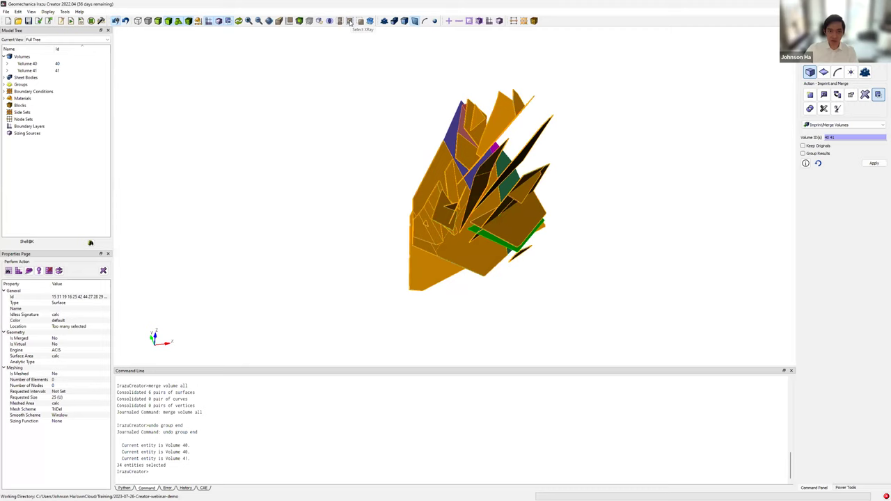
pyautogui.click(350, 21)
pyautogui.moveTo(586, 294); pyautogui.dragTo(410, 232)
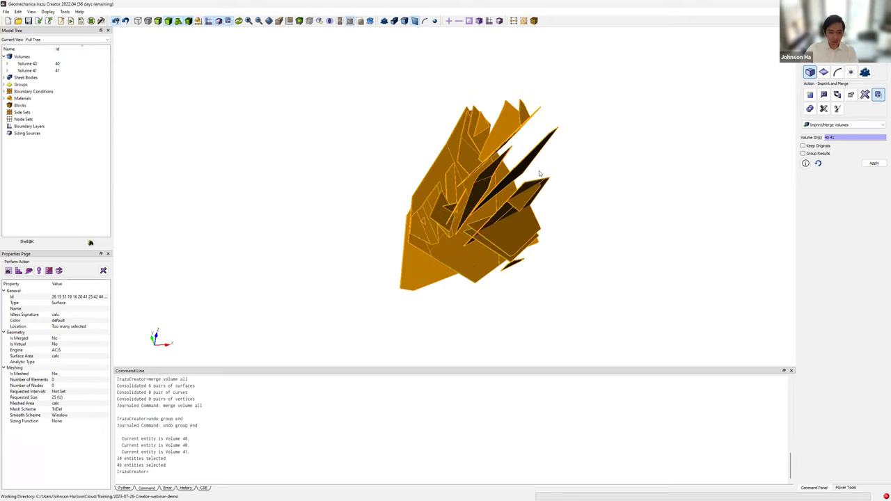
# - Mesh all the selected fault surfaces
pyautogui.click(73, 397)
pyautogui.moveTo(455, 307); pyautogui.dragTo(438, 298)
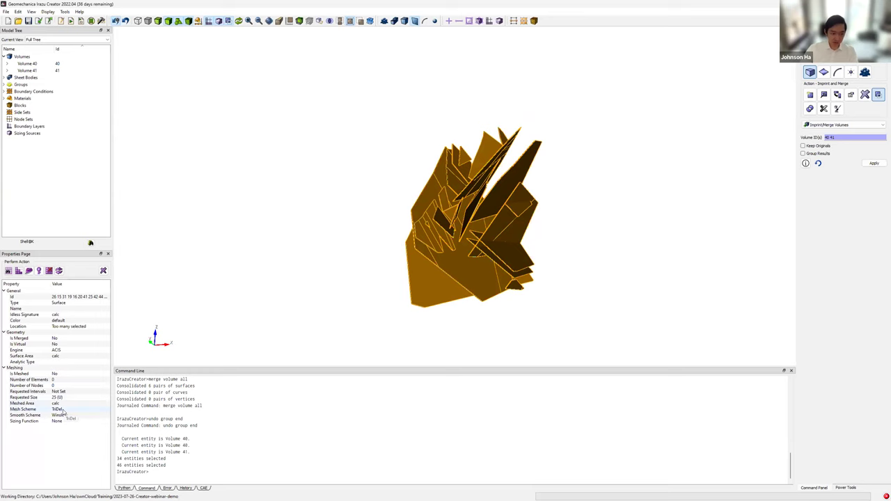
pyautogui.moveTo(374, 285); pyautogui.dragTo(393, 288)
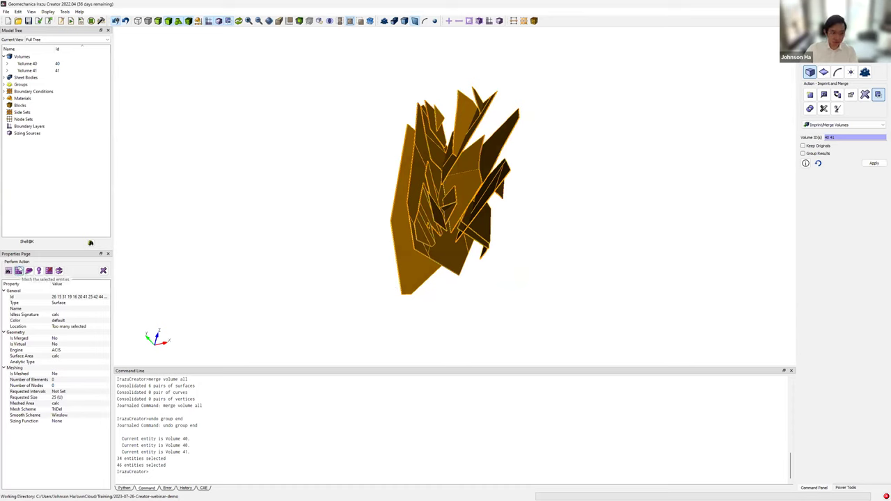
pyautogui.click(19, 271)
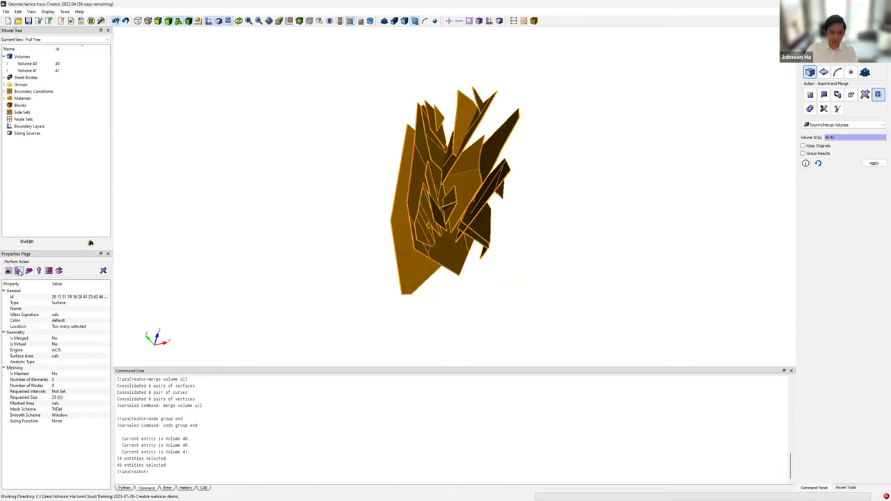
pyautogui.moveTo(342, 281); pyautogui.dragTo(321, 264)
pyautogui.click(529, 251)
pyautogui.moveTo(529, 252); pyautogui.dragTo(453, 270)
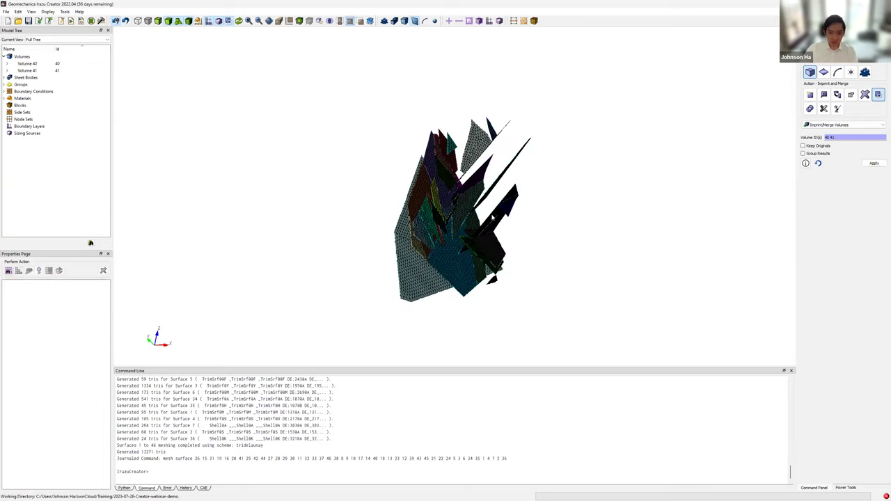
pyautogui.scroll(5, 445, 272)
# - Turn the visibility of the fine volume (Volume 40) back on
pyautogui.moveTo(314, 278); pyautogui.dragTo(43, 72)
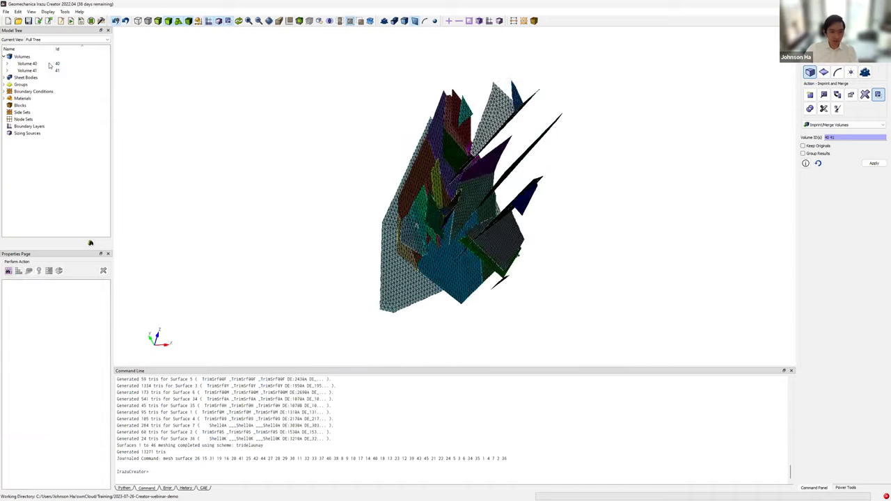
pyautogui.click(45, 64)
pyautogui.rightClick(48, 65)
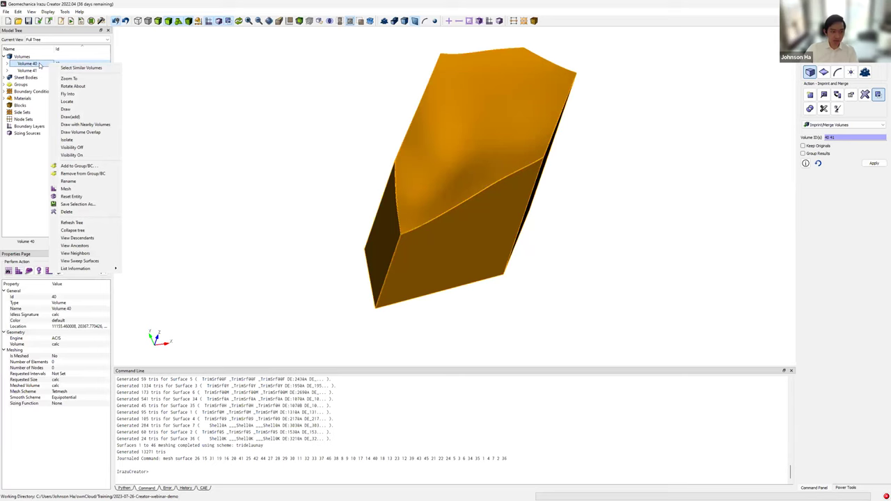
pyautogui.click(39, 65)
pyautogui.rightClick(41, 64)
pyautogui.click(62, 65)
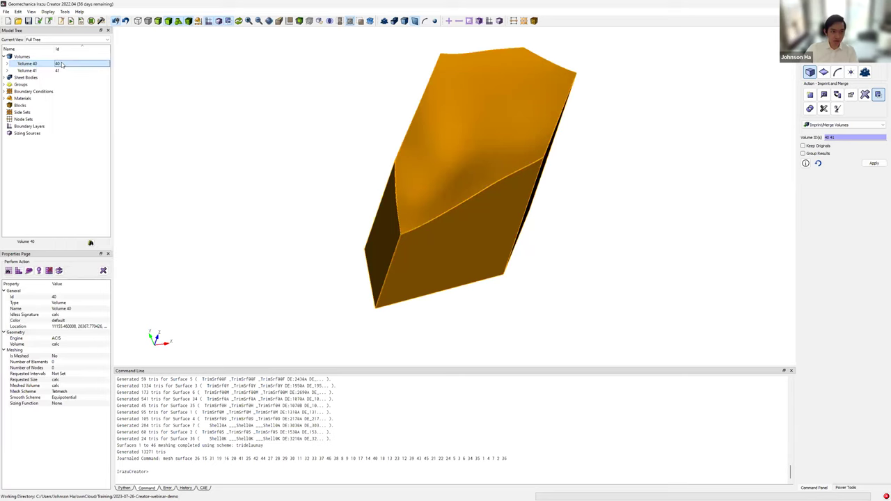
pyautogui.rightClick(61, 64)
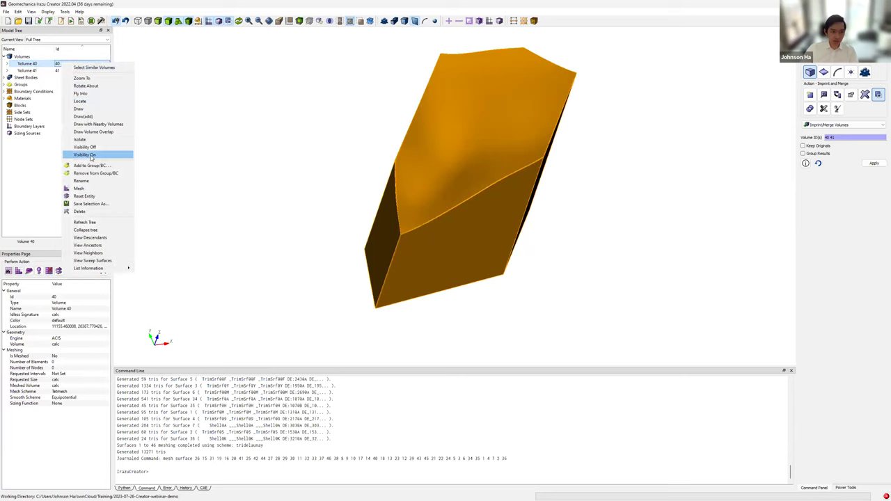
pyautogui.click(92, 157)
pyautogui.click(440, 296)
pyautogui.moveTo(440, 296); pyautogui.dragTo(611, 284)
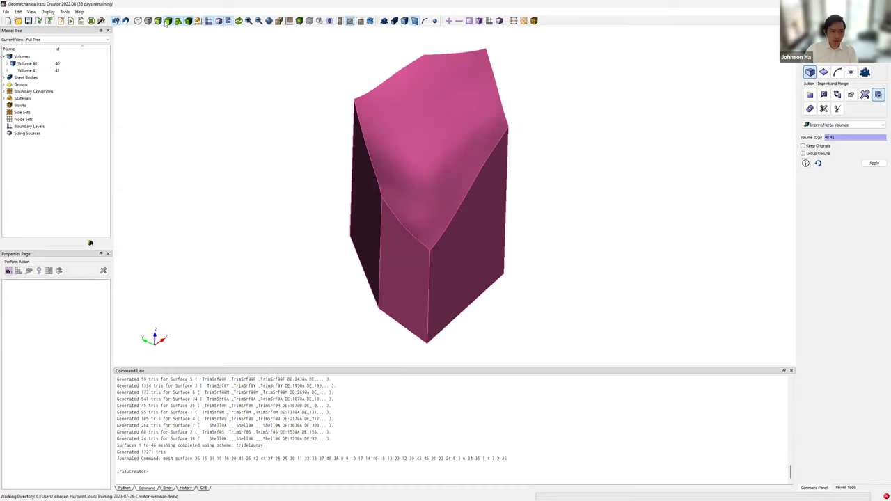
# - Show the model transparently and examine the meshed faults inside the fine volume from several angles
pyautogui.click(158, 21)
pyautogui.moveTo(402, 221); pyautogui.dragTo(435, 222)
pyautogui.scroll(-3, 424, 246)
pyautogui.scroll(2, 449, 237)
pyautogui.scroll(-2, 435, 221)
pyautogui.scroll(2, 436, 273)
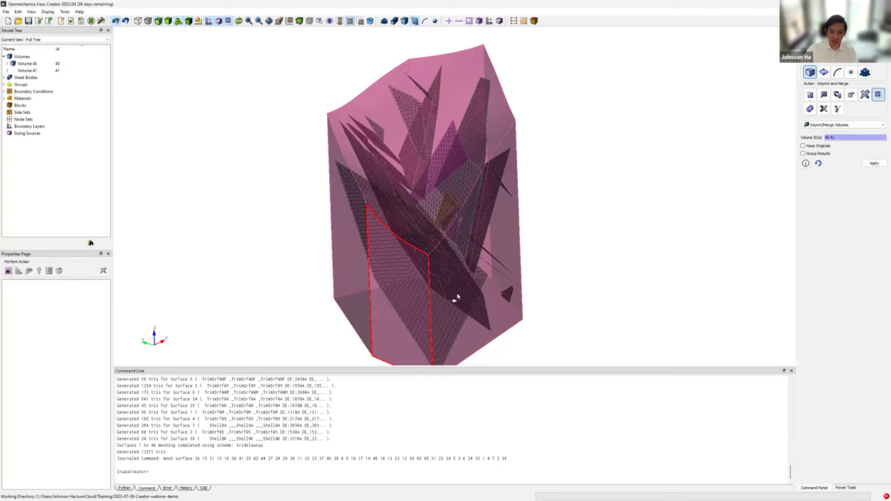
pyautogui.moveTo(466, 313); pyautogui.dragTo(566, 293)
pyautogui.moveTo(508, 271); pyautogui.dragTo(447, 184)
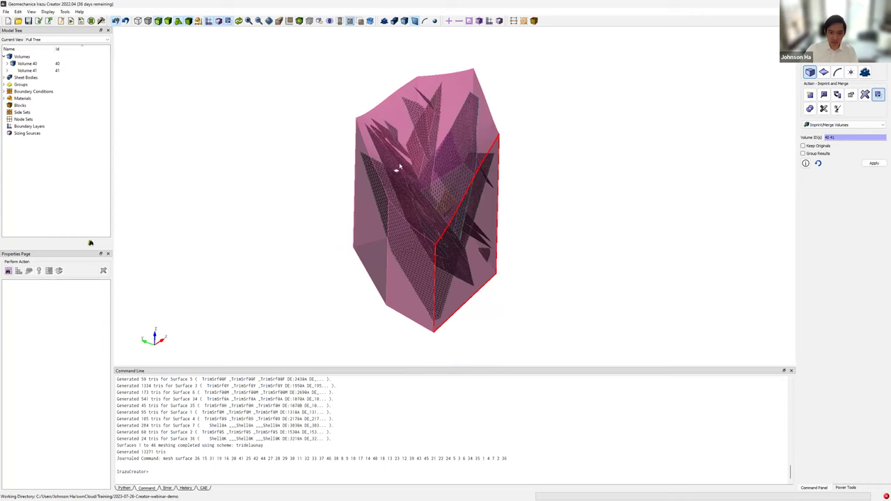
pyautogui.moveTo(572, 204); pyautogui.dragTo(515, 171)
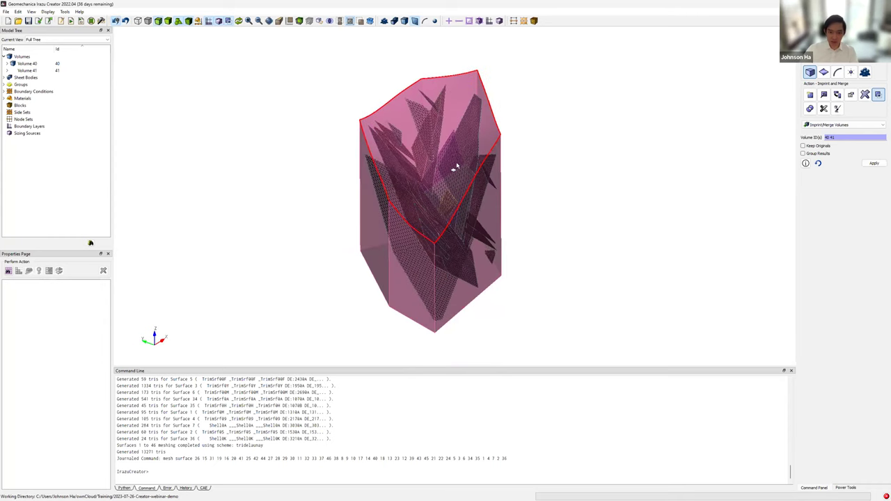
pyautogui.moveTo(630, 211); pyautogui.dragTo(619, 202)
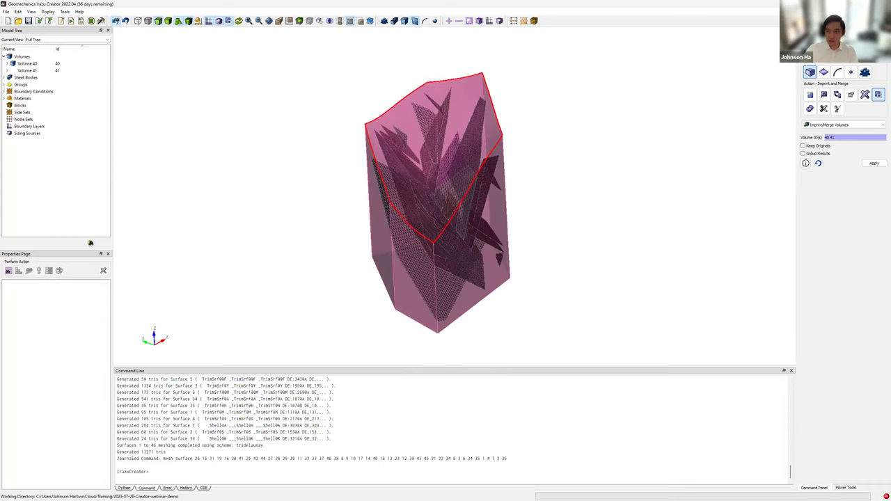
# - Apply an approximate mesh size of 25 to the fine volume (Volume 40)
pyautogui.click(824, 51)
pyautogui.click(810, 123)
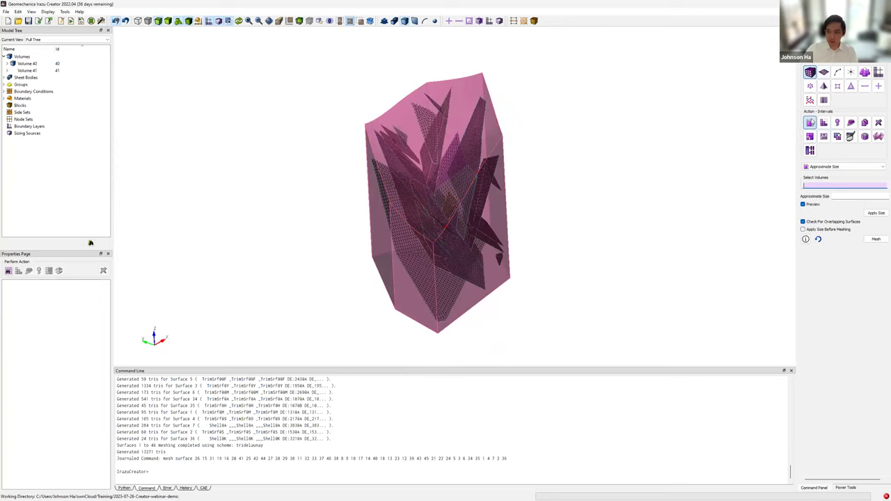
pyautogui.click(826, 168)
pyautogui.click(826, 169)
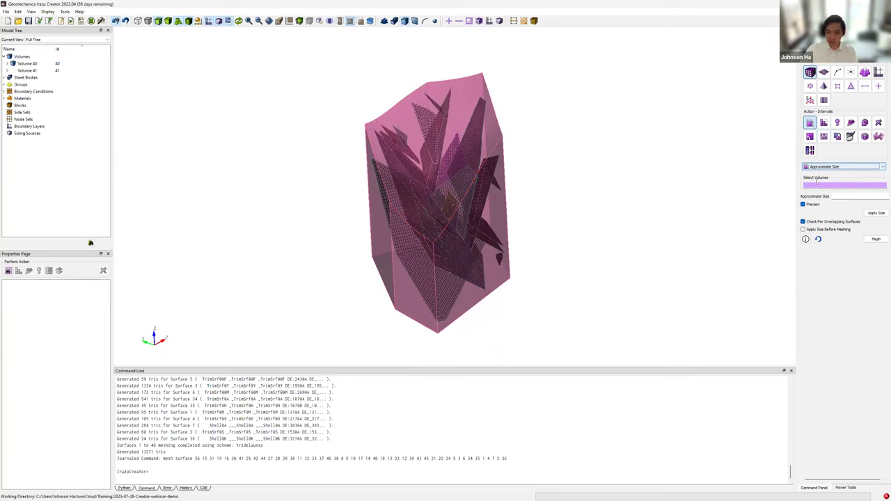
pyautogui.click(818, 185)
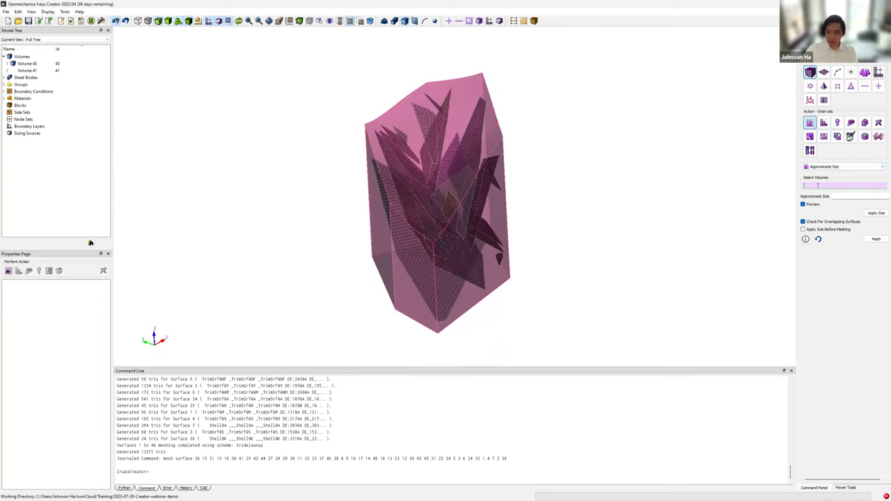
pyautogui.click(457, 273)
pyautogui.click(850, 196)
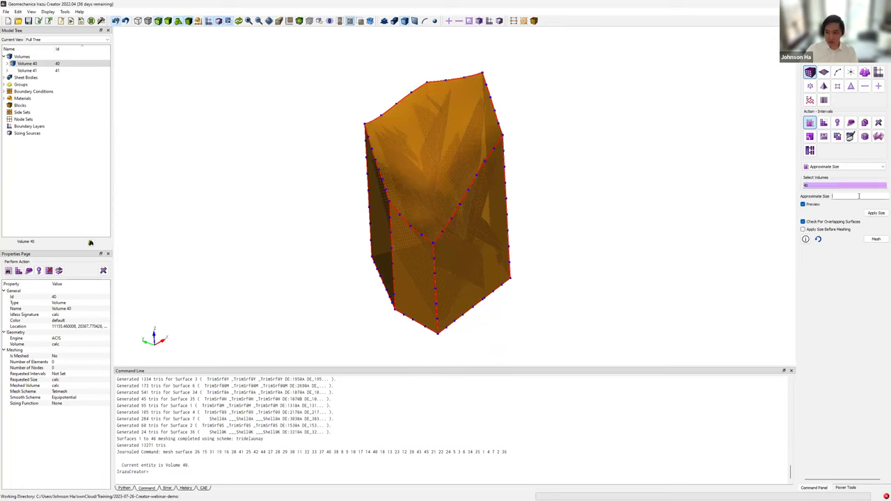
pyautogui.write('25')
pyautogui.click(875, 213)
pyautogui.moveTo(609, 306); pyautogui.dragTo(430, 285)
pyautogui.moveTo(555, 255); pyautogui.dragTo(493, 269)
pyautogui.scroll(3, 472, 265)
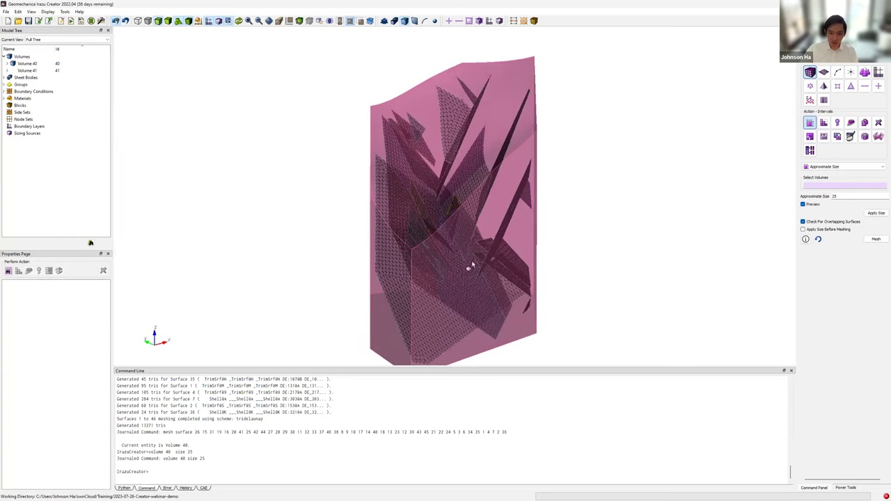
pyautogui.scroll(-2, 692, 167)
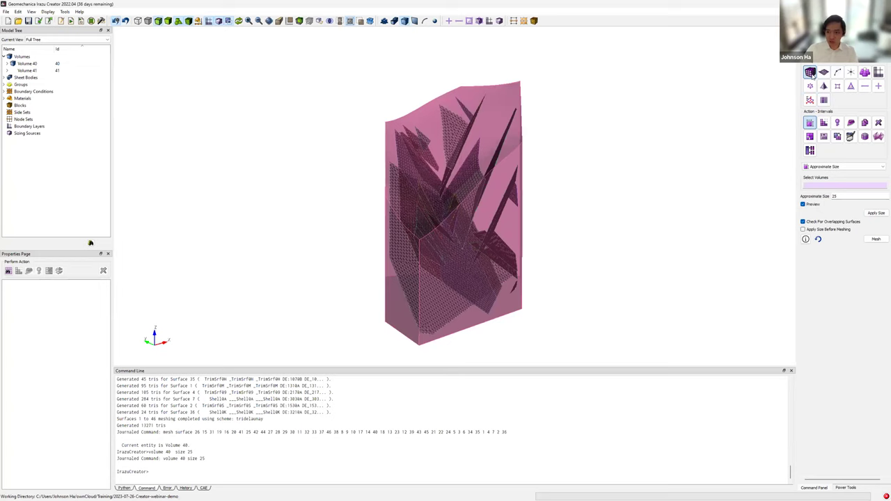
# - Choose the Tetmesh scheme for the fine volume (Volume 40) and enable Tet Mesh Respect in its advanced settings
pyautogui.click(824, 123)
pyautogui.click(833, 167)
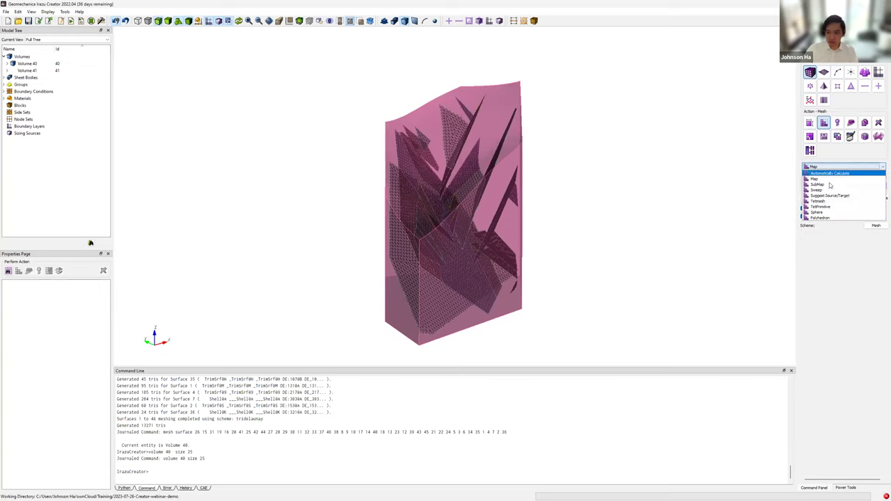
pyautogui.click(833, 188)
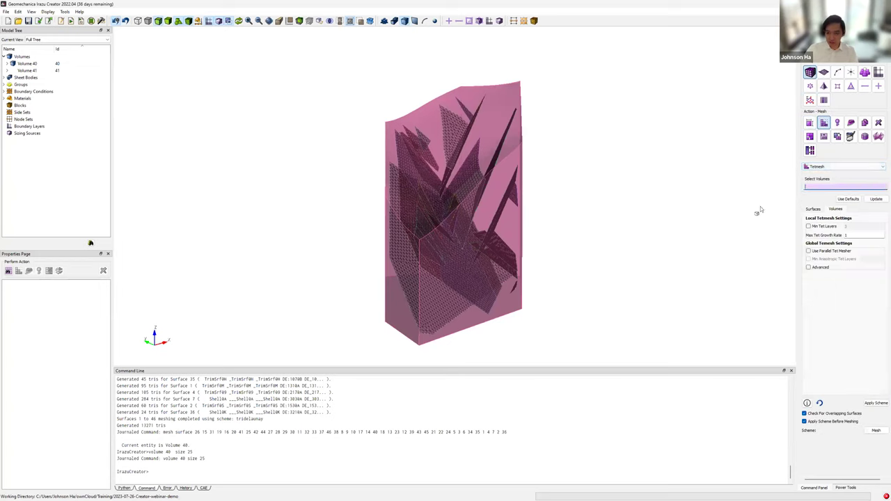
pyautogui.click(446, 279)
pyautogui.moveTo(521, 288); pyautogui.dragTo(543, 295)
pyautogui.click(820, 267)
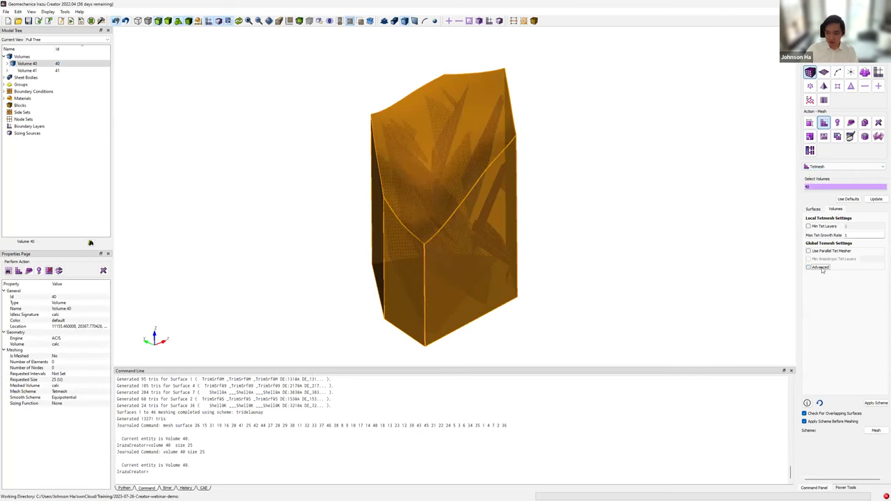
pyautogui.click(822, 355)
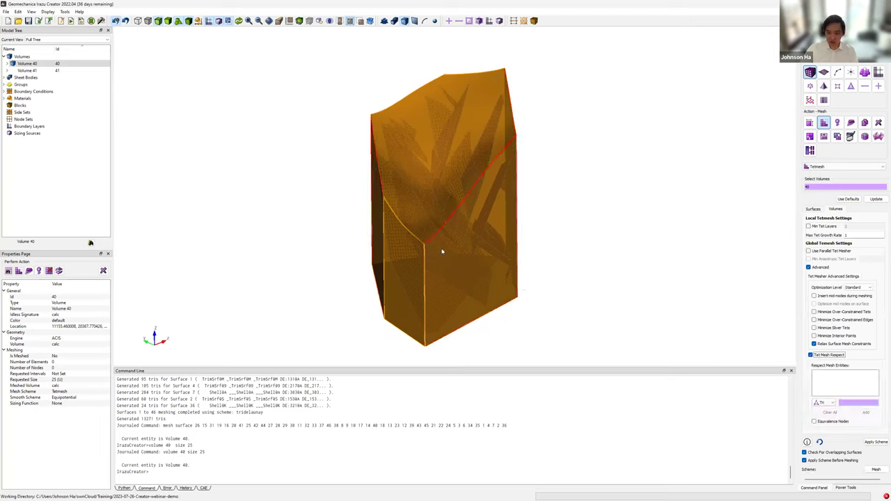
pyautogui.moveTo(519, 300); pyautogui.dragTo(529, 311, button='middle')
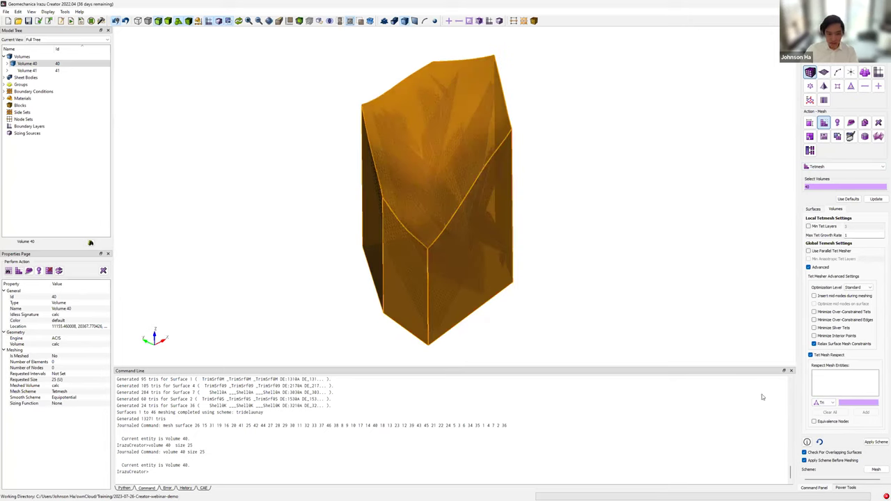
# - Add the tris "in surface" of all fault surfaces as respected mesh entities, copying the surface IDs from the journaled mesh command
pyautogui.click(858, 403)
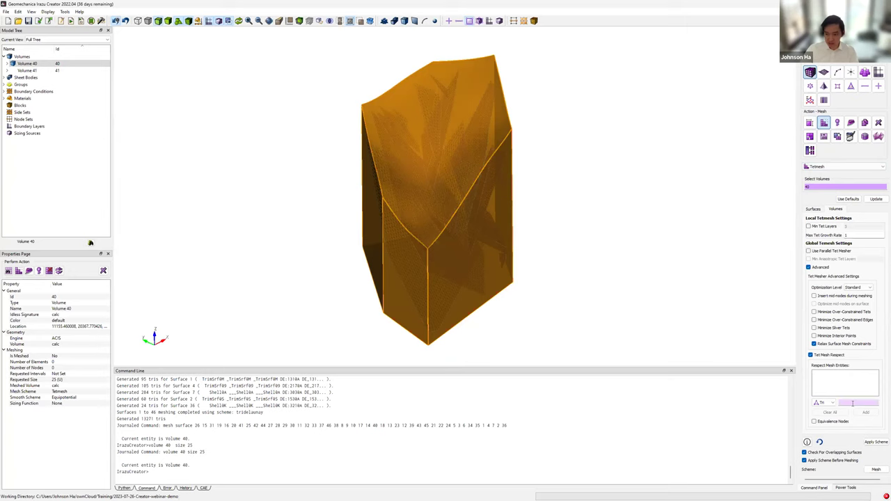
pyautogui.write('in surface')
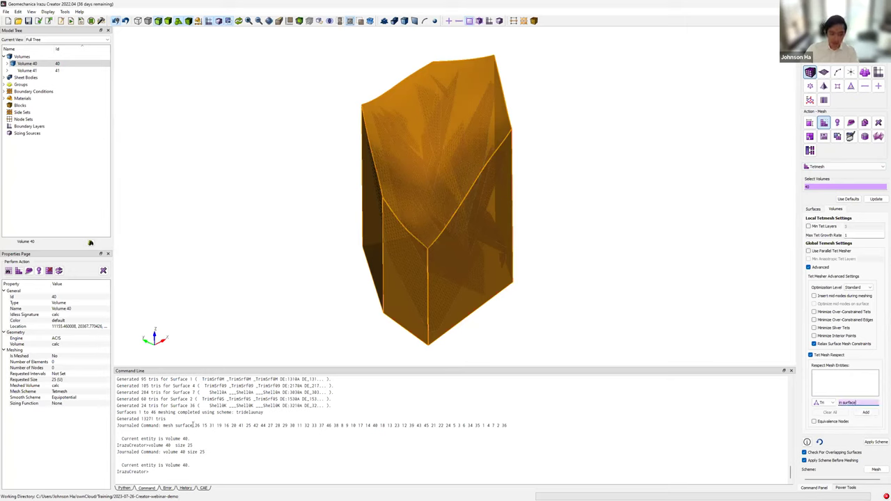
pyautogui.click(196, 424)
pyautogui.moveTo(195, 425); pyautogui.dragTo(472, 432)
pyautogui.moveTo(195, 426); pyautogui.dragTo(510, 422)
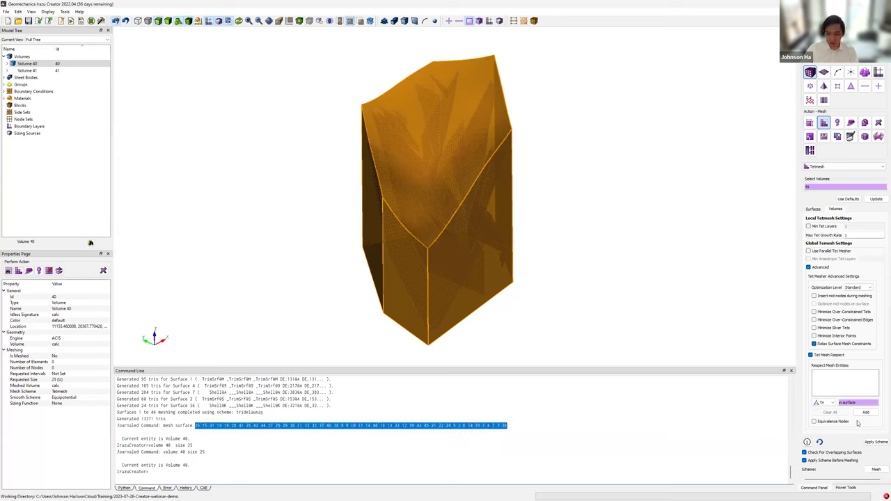
pyautogui.click(863, 403)
pyautogui.hotkey('ctrl', 'v')
pyautogui.click(866, 413)
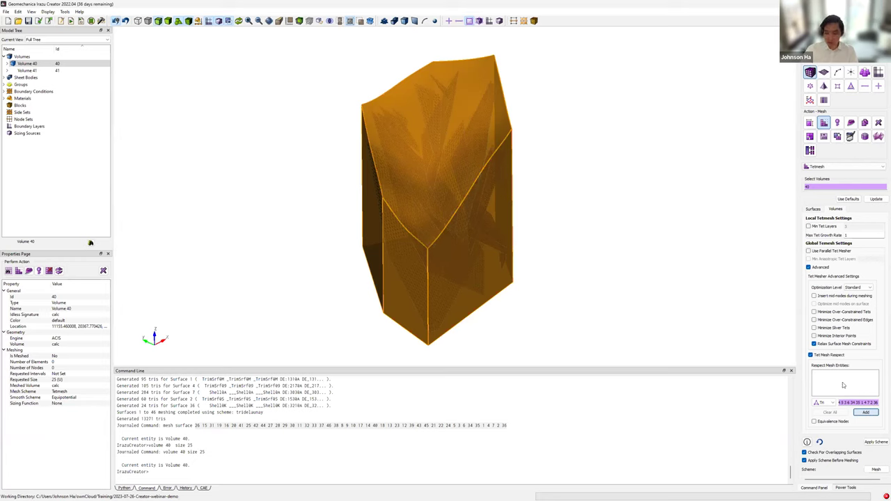
pyautogui.press('Return')
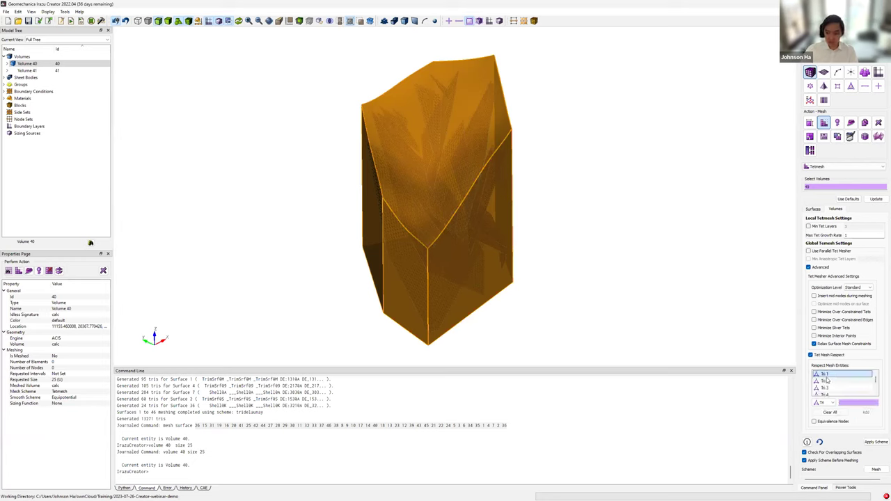
# - Review the list of tris added as respected mesh entities for the fine volume's Tetmesh scheme
pyautogui.moveTo(446, 323); pyautogui.dragTo(730, 339)
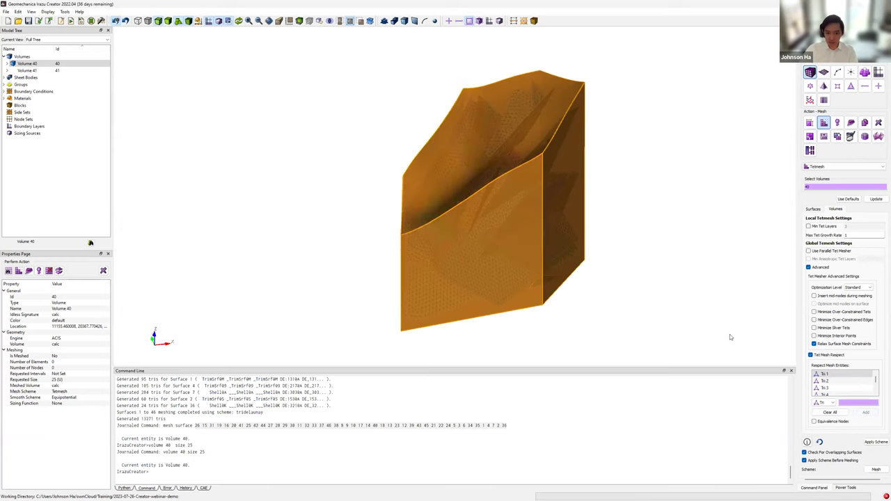
pyautogui.click(849, 388)
pyautogui.scroll(-3, 846, 389)
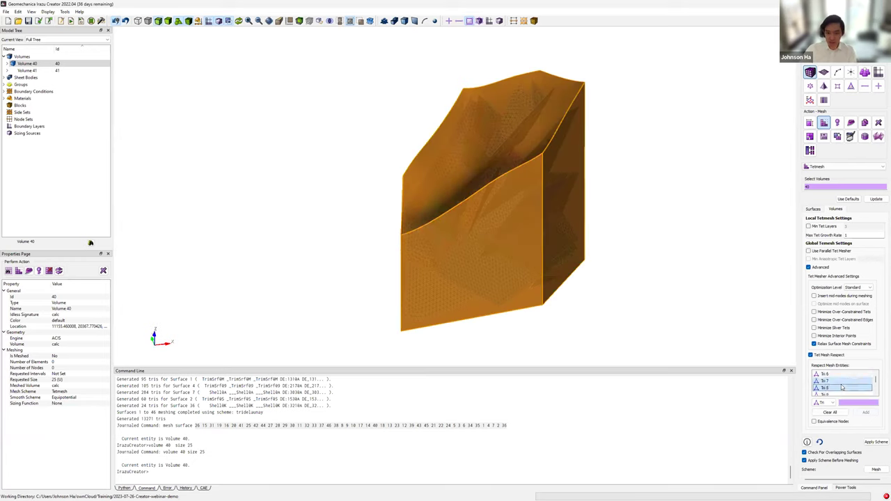
pyautogui.scroll(-2, 842, 388)
pyautogui.click(845, 389)
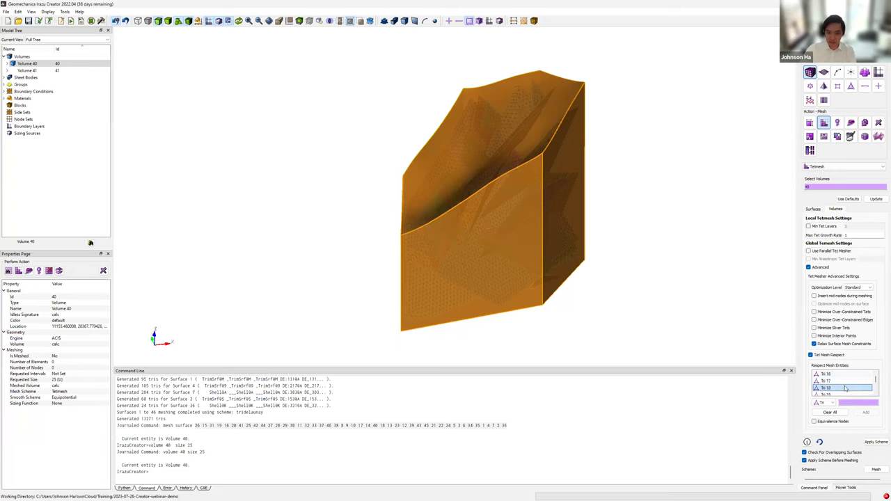
pyautogui.scroll(-1, 848, 390)
pyautogui.click(848, 389)
pyautogui.moveTo(613, 312); pyautogui.dragTo(537, 250)
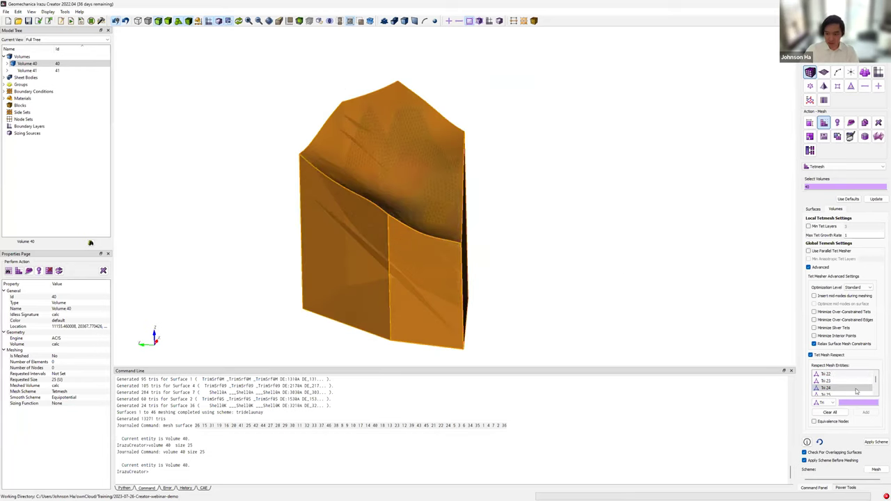
# - Apply the Tetmesh scheme with the respected tris to the fine volume (Volume 40) and mesh it
pyautogui.click(875, 443)
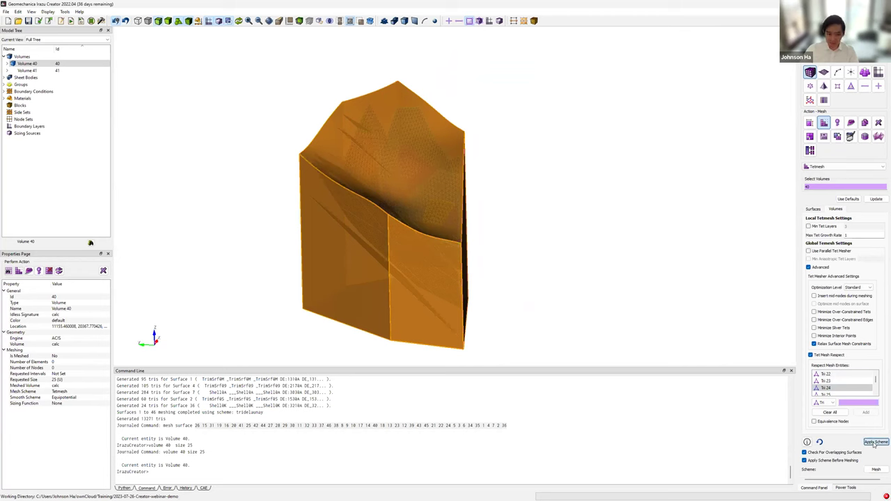
pyautogui.moveTo(561, 299); pyautogui.dragTo(511, 253)
pyautogui.scroll(-3, 522, 255)
pyautogui.click(877, 471)
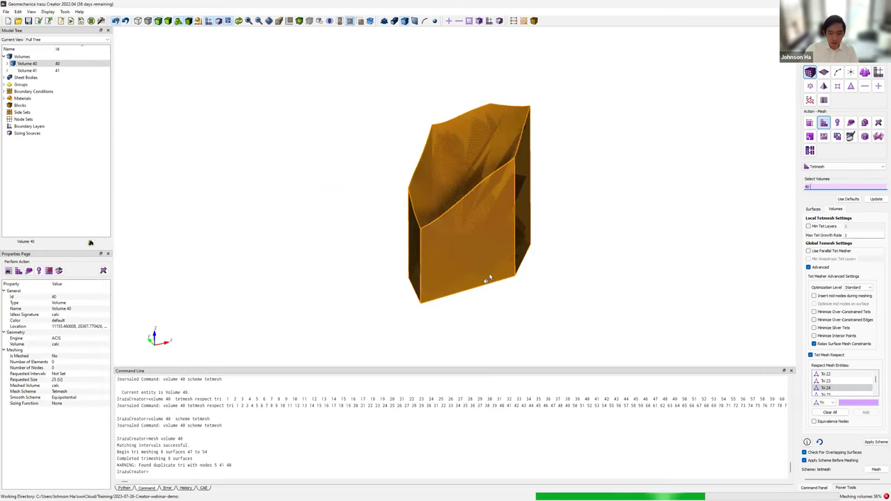
pyautogui.moveTo(494, 277); pyautogui.dragTo(527, 274, button='middle')
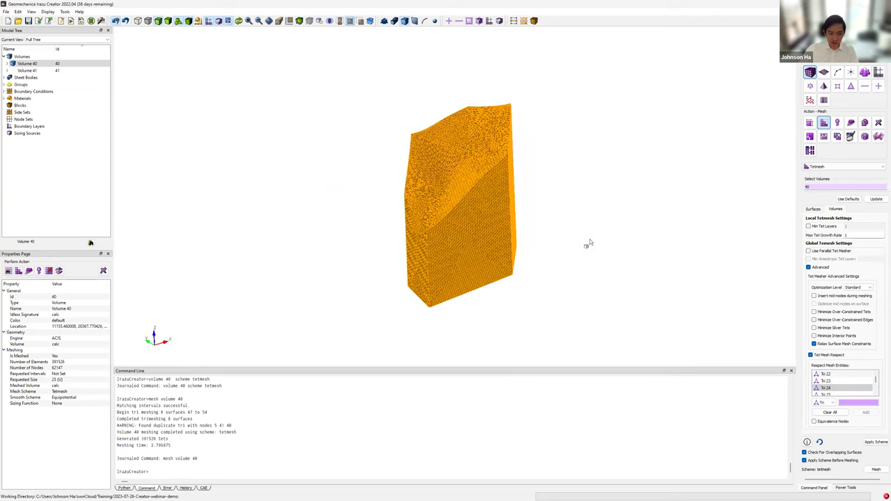
# - Examine the meshed fine volume from several angles and highlight the meshing time in the command output
pyautogui.click(588, 240)
pyautogui.moveTo(499, 274); pyautogui.dragTo(420, 278)
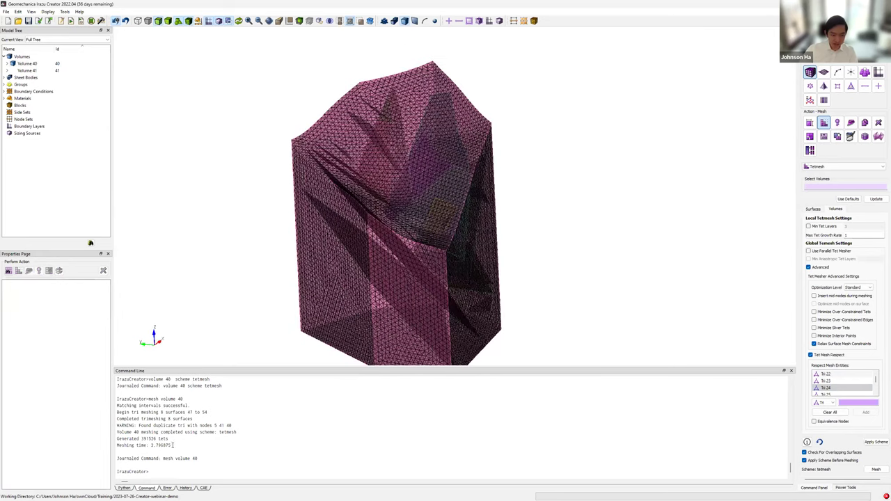
pyautogui.moveTo(172, 445); pyautogui.dragTo(151, 446)
pyautogui.moveTo(422, 306); pyautogui.dragTo(447, 319, button='middle')
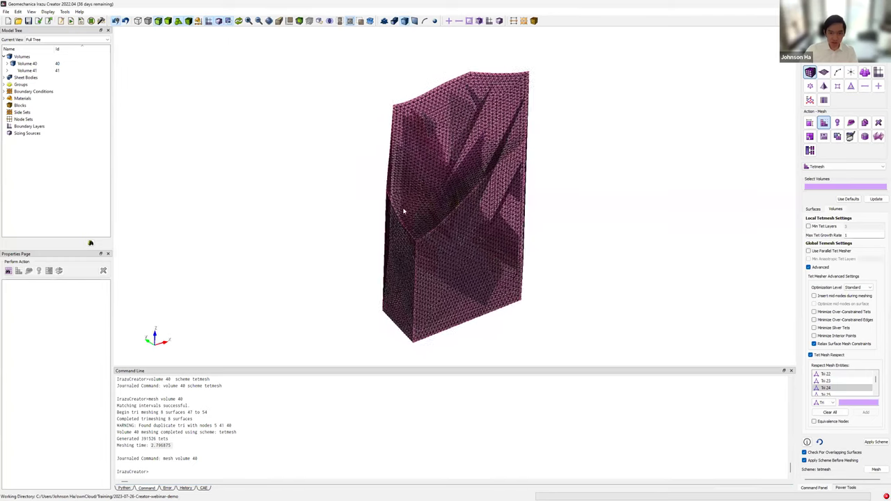
# - Make the outer volume (Volume 41) visible again and switch the model from transparent to opaque shaded display
pyautogui.click(32, 71)
pyautogui.rightClick(42, 70)
pyautogui.click(72, 163)
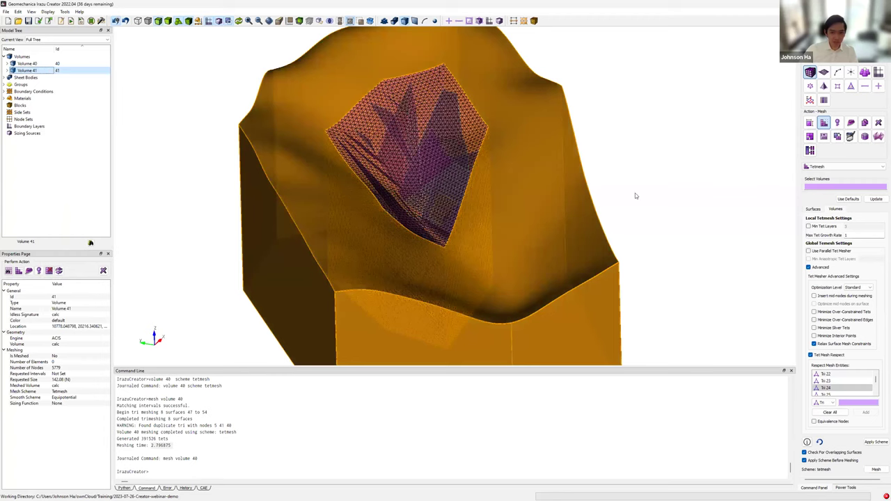
pyautogui.rightClick(155, 22)
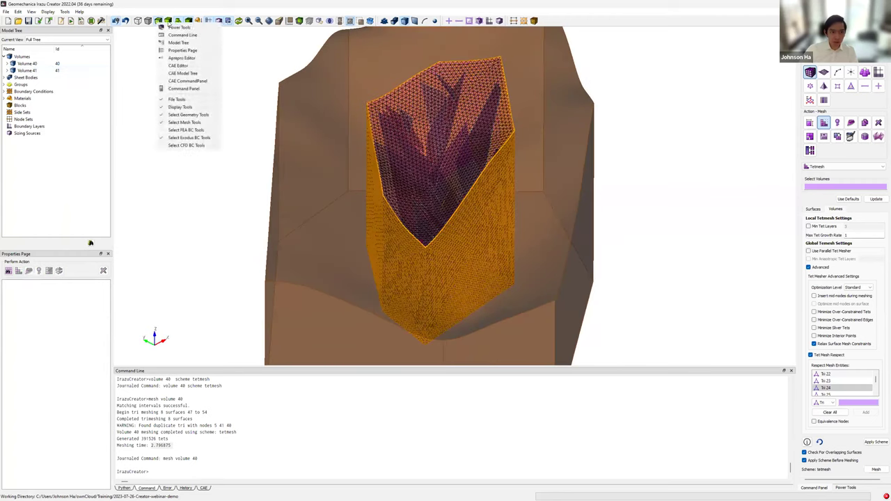
pyautogui.click(167, 22)
pyautogui.scroll(-4, 488, 211)
pyautogui.moveTo(488, 211); pyautogui.dragTo(446, 273, button='middle')
pyautogui.moveTo(474, 303); pyautogui.dragTo(450, 293, button='middle')
pyautogui.click(458, 203)
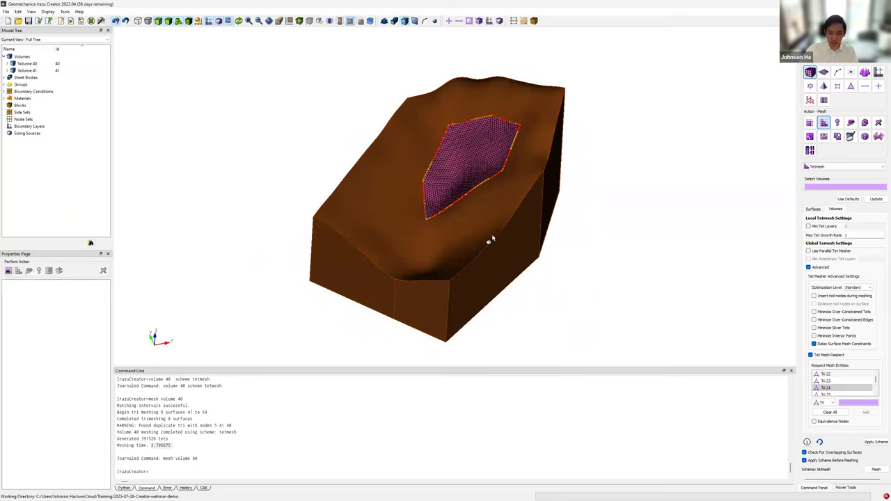
pyautogui.moveTo(501, 246); pyautogui.dragTo(529, 206)
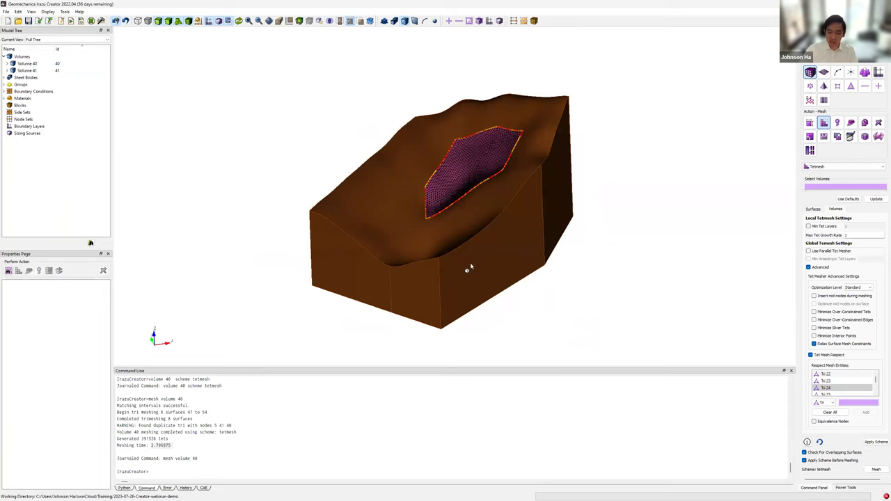
pyautogui.moveTo(439, 292); pyautogui.dragTo(397, 236)
pyautogui.click(824, 86)
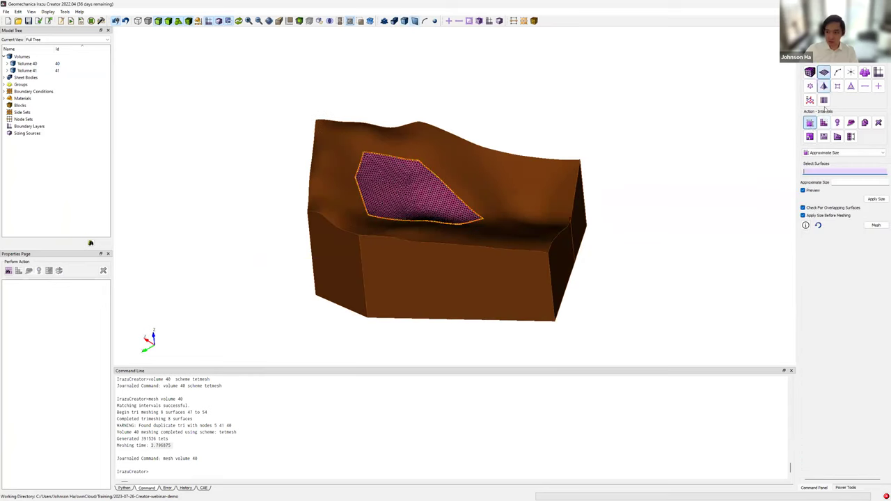
pyautogui.click(436, 275)
pyautogui.click(340, 272)
pyautogui.moveTo(458, 260); pyautogui.dragTo(548, 265)
pyautogui.click(433, 281)
pyautogui.moveTo(462, 284); pyautogui.dragTo(662, 251)
pyautogui.click(471, 285)
pyautogui.click(436, 274)
pyautogui.click(443, 278)
pyautogui.click(379, 270)
pyautogui.moveTo(458, 257); pyautogui.dragTo(411, 273)
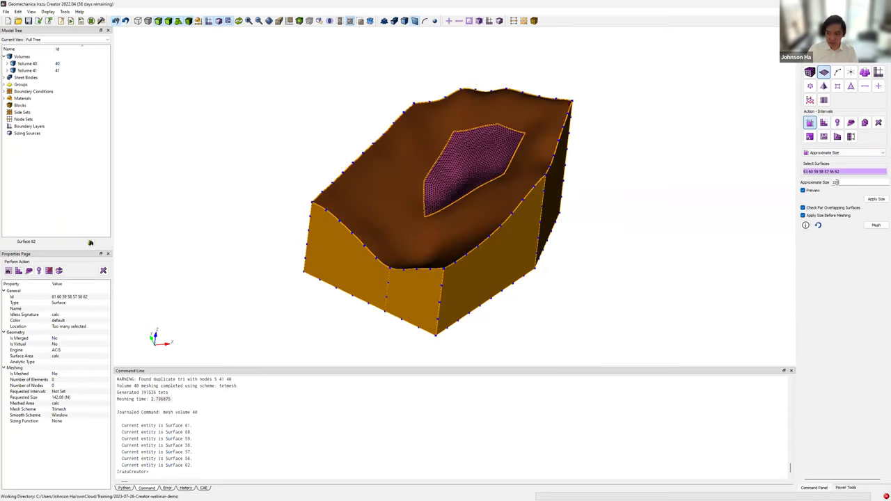
pyautogui.click(876, 200)
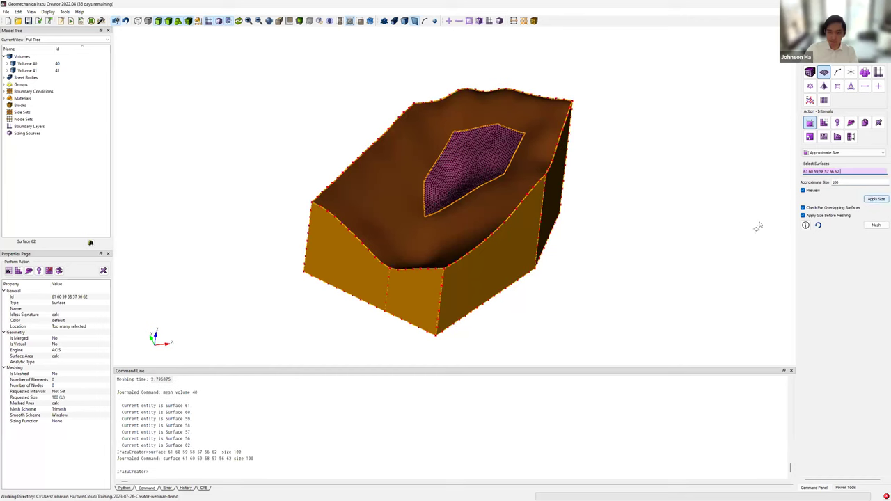
# - Mesh the outer volume (Volume 41) directly from the model view
pyautogui.moveTo(672, 246); pyautogui.dragTo(691, 244)
pyautogui.click(464, 263)
pyautogui.moveTo(536, 323); pyautogui.dragTo(617, 311)
pyautogui.click(722, 229)
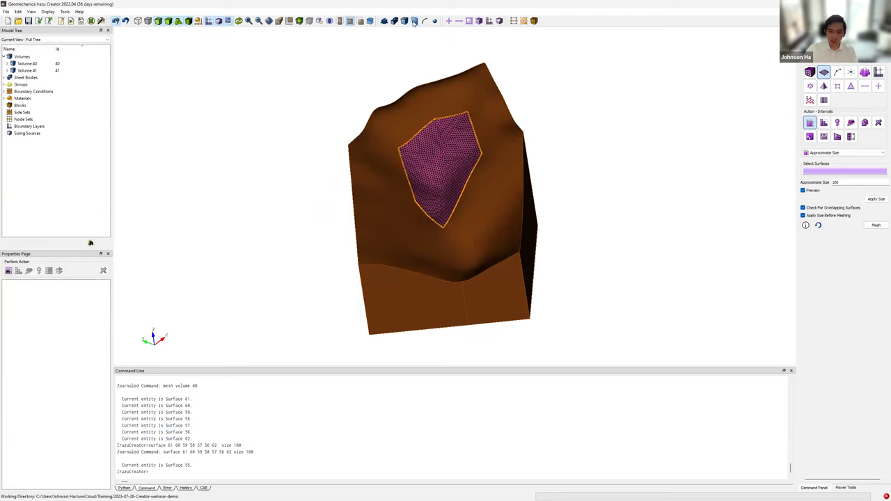
pyautogui.click(492, 204)
pyautogui.rightClick(497, 202)
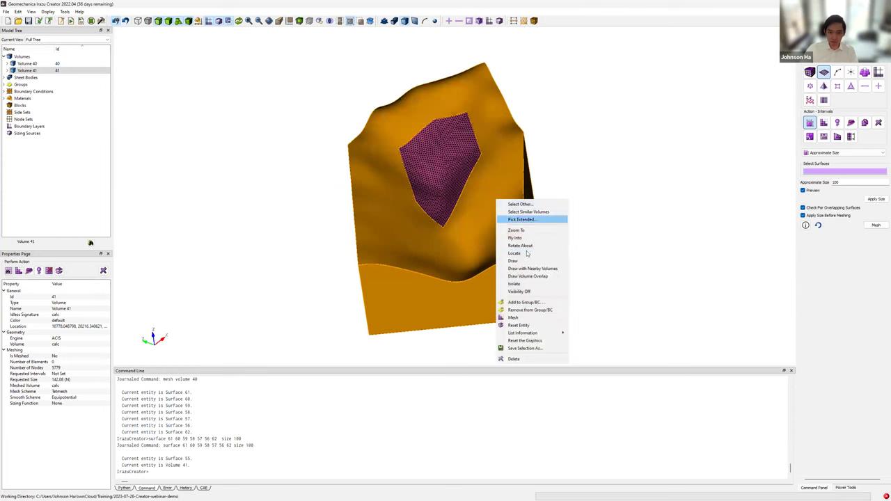
pyautogui.click(513, 318)
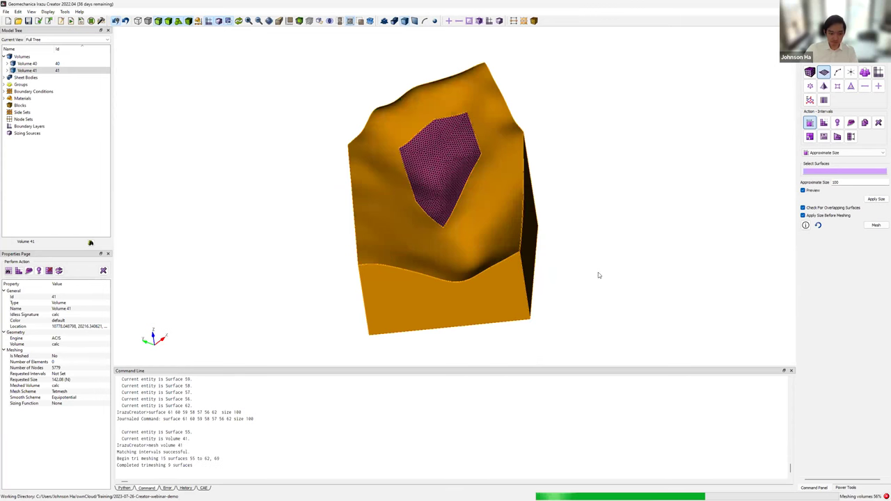
pyautogui.click(583, 215)
pyautogui.moveTo(486, 195); pyautogui.dragTo(185, 139, button='middle')
# - Draw the tet elements of both volumes, Volume 40 and Volume 41, together
pyautogui.click(63, 64)
pyautogui.keyDown('shift'); pyautogui.click(62, 71); pyautogui.keyUp('shift')
pyautogui.rightClick(67, 70)
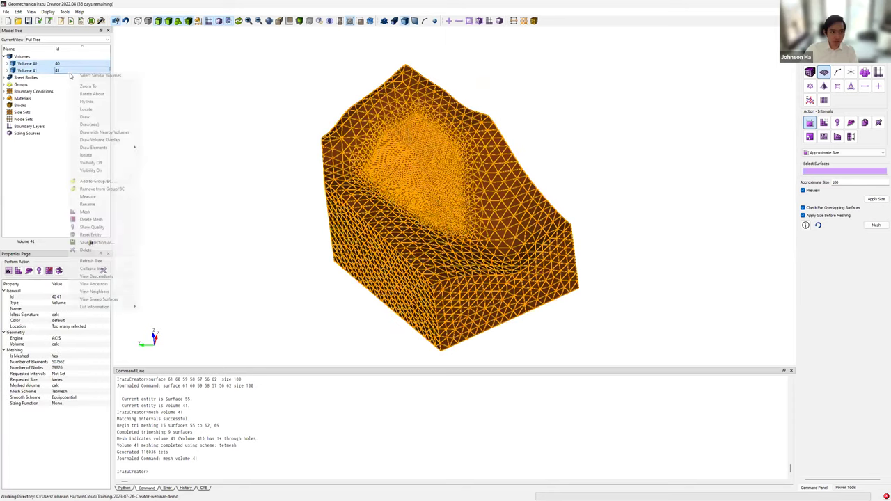
pyautogui.moveTo(98, 147)
pyautogui.click(161, 162)
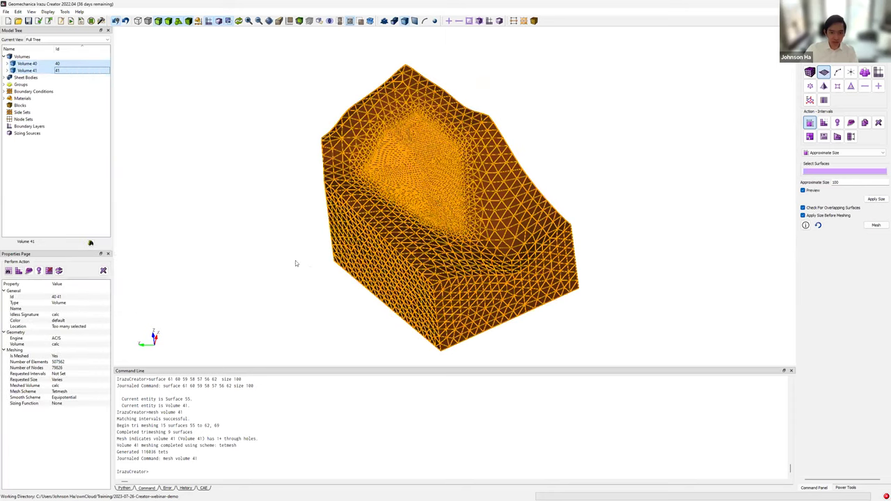
pyautogui.moveTo(323, 258)
pyautogui.mouseDown(button='middle')
pyautogui.moveTo(289, 227)
pyautogui.moveTo(352, 62)
pyautogui.mouseUp(button='middle')
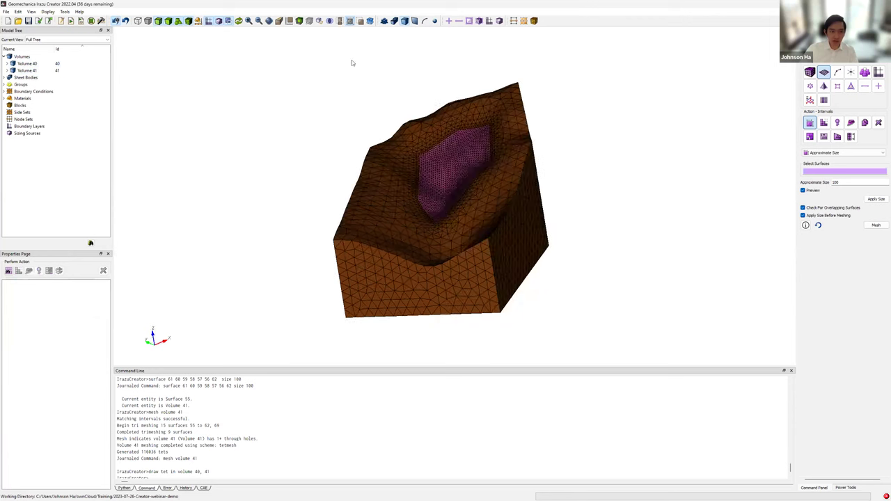
# - Cut the drawn mesh with a clipping plane, hide the plane's handles and examine the interior tets of both volumes
pyautogui.click(299, 21)
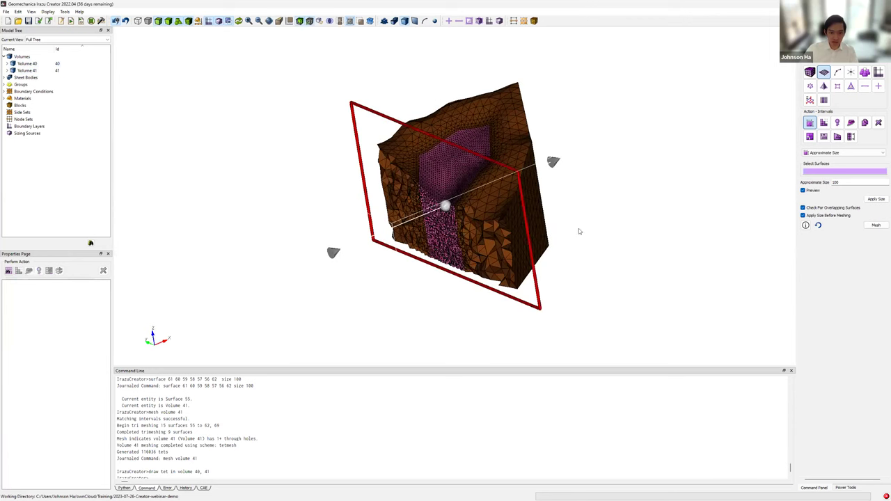
pyautogui.click(310, 20)
pyautogui.moveTo(480, 207); pyautogui.dragTo(591, 183, button='middle')
pyautogui.scroll(7, 427, 274)
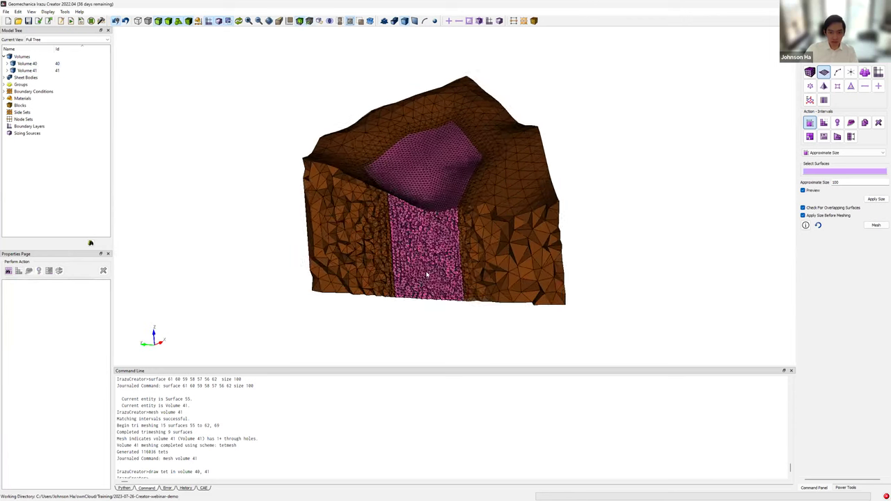
pyautogui.moveTo(493, 212); pyautogui.dragTo(559, 175, button='middle')
pyautogui.scroll(2, 483, 236)
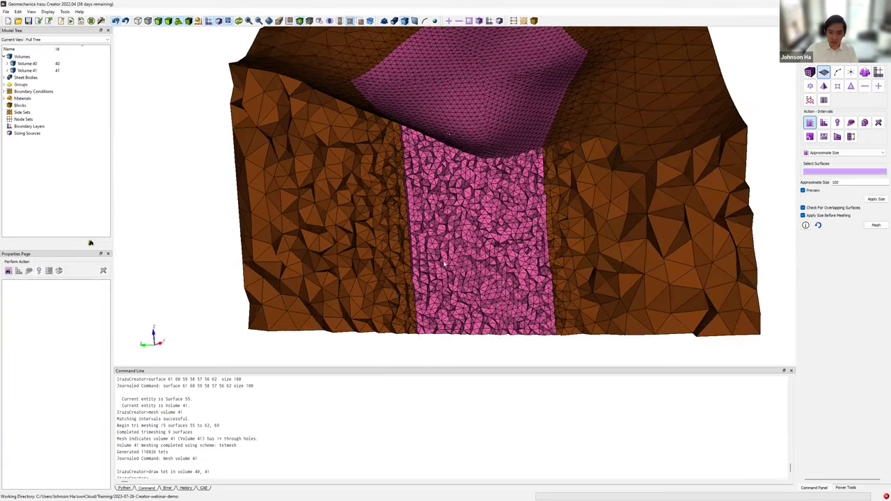
pyautogui.moveTo(468, 257); pyautogui.dragTo(483, 256, button='middle')
pyautogui.scroll(-5, 492, 255)
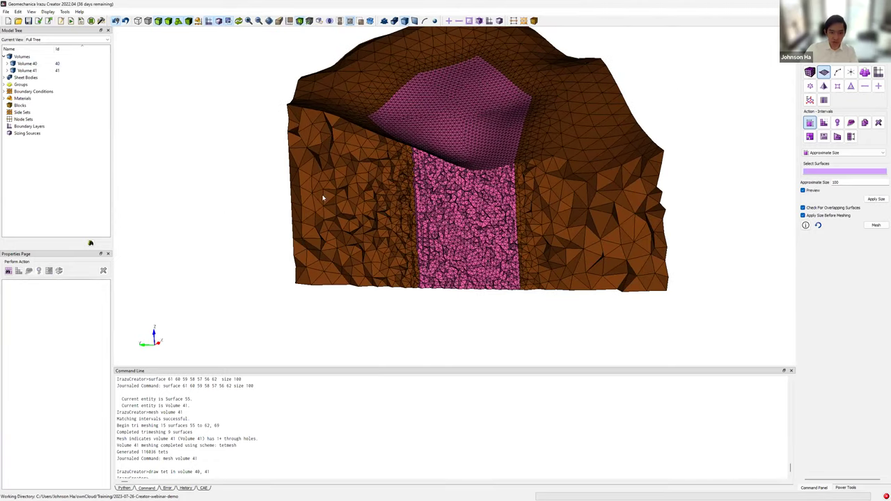
pyautogui.moveTo(514, 230); pyautogui.dragTo(528, 250, button='middle')
pyautogui.scroll(-3, 561, 239)
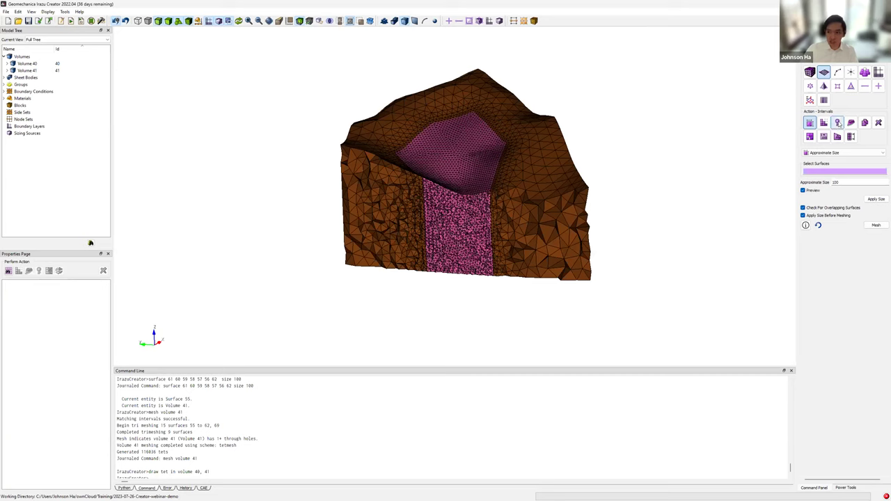
# - Display the Shape quality metric of the mesh elements for all volumes as a graphical summary
pyautogui.click(811, 74)
pyautogui.click(838, 122)
pyautogui.click(836, 167)
pyautogui.click(837, 173)
pyautogui.click(839, 180)
pyautogui.click(857, 187)
pyautogui.click(860, 224)
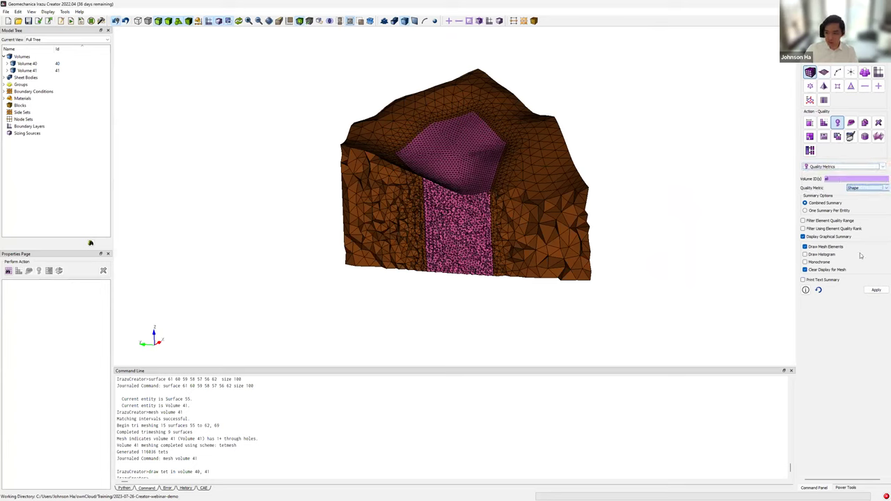
pyautogui.click(876, 291)
pyautogui.moveTo(485, 230); pyautogui.dragTo(738, 306)
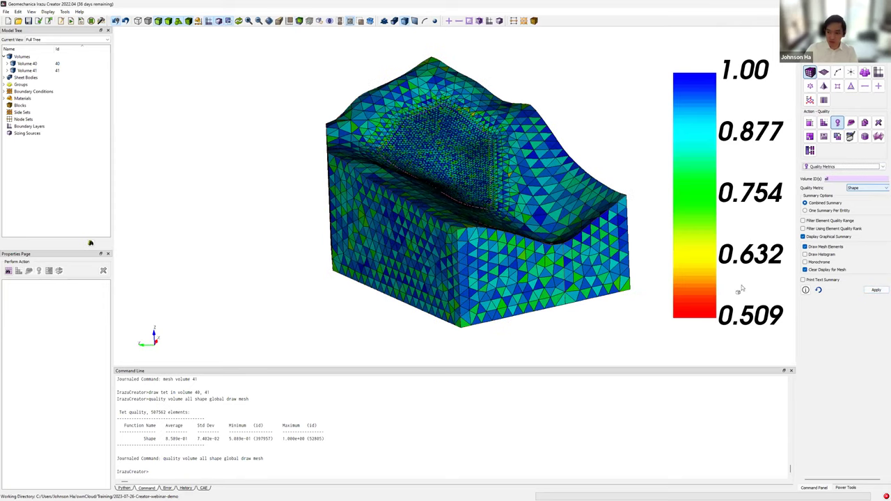
# - Display the Aspect Ratio quality metric for all volumes and examine the colour-mapped mesh
pyautogui.click(859, 190)
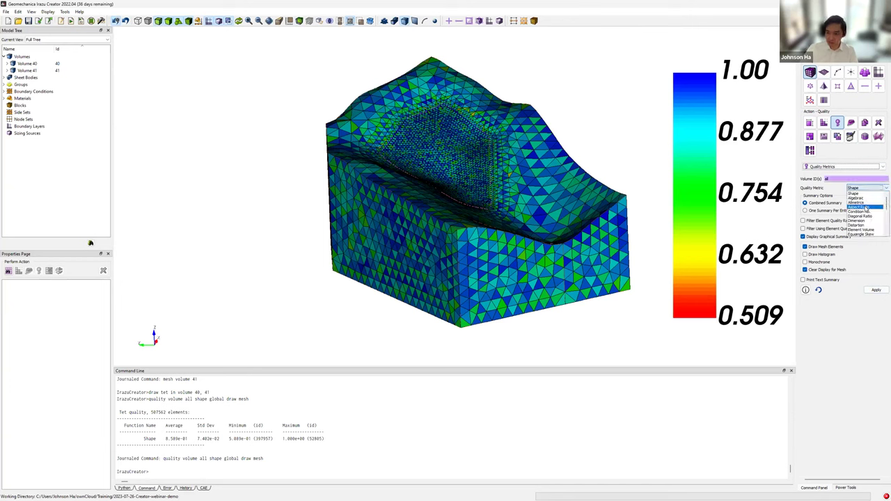
pyautogui.click(863, 208)
pyautogui.click(876, 290)
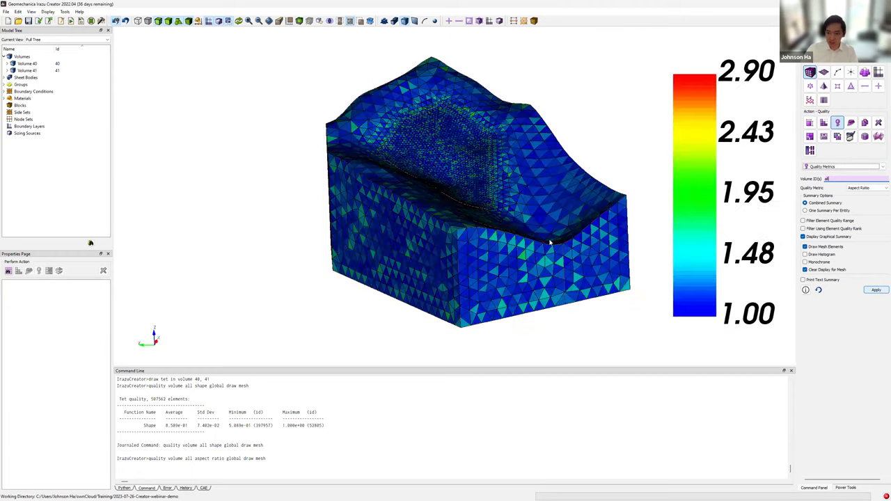
pyautogui.moveTo(476, 175); pyautogui.dragTo(421, 237)
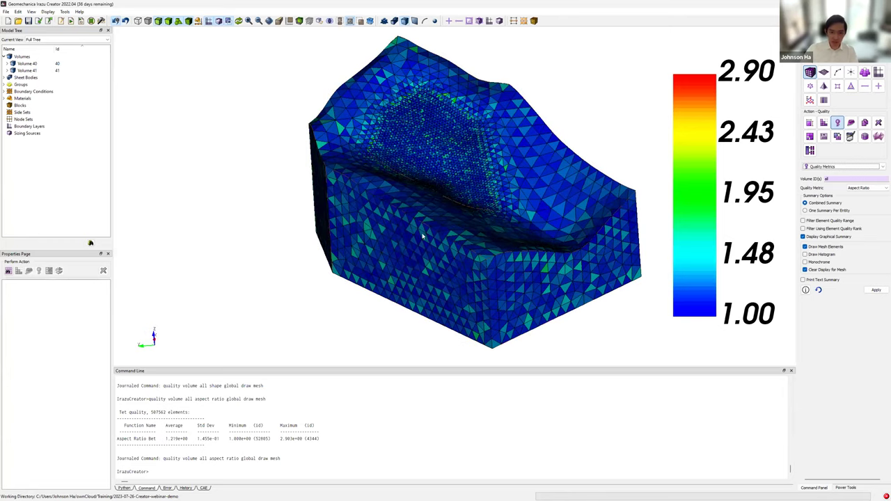
pyautogui.moveTo(519, 240); pyautogui.dragTo(577, 277)
# - Create a nodeset named Rollers from the model's vertical side surfaces 61, 62, 56, 57, 58, 59 and 60, and highlight its nodes
pyautogui.click(837, 49)
pyautogui.click(810, 72)
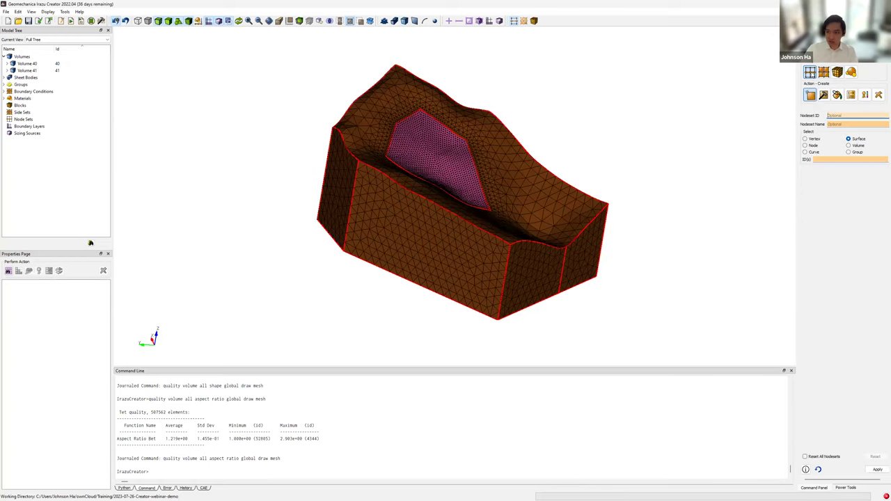
pyautogui.click(842, 123)
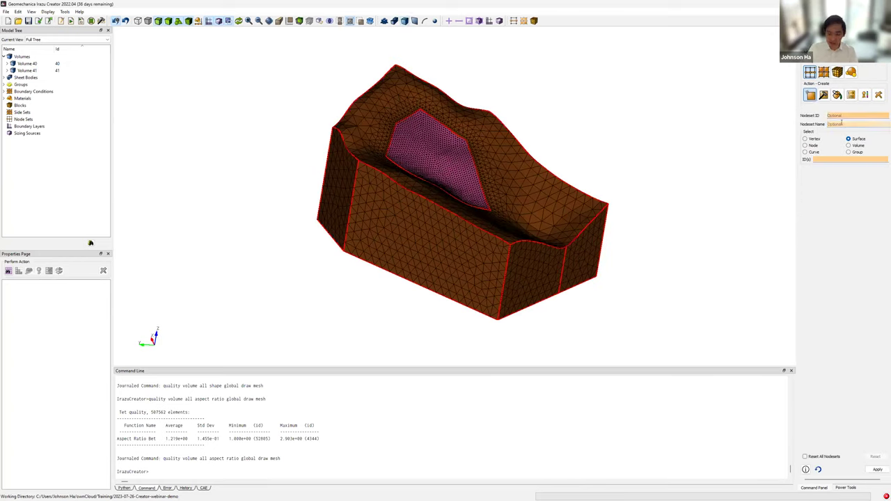
pyautogui.click(829, 161)
pyautogui.click(468, 265)
pyautogui.keyDown('ctrl'); pyautogui.click(543, 268); pyautogui.keyUp('ctrl')
pyautogui.moveTo(543, 269); pyautogui.dragTo(394, 229)
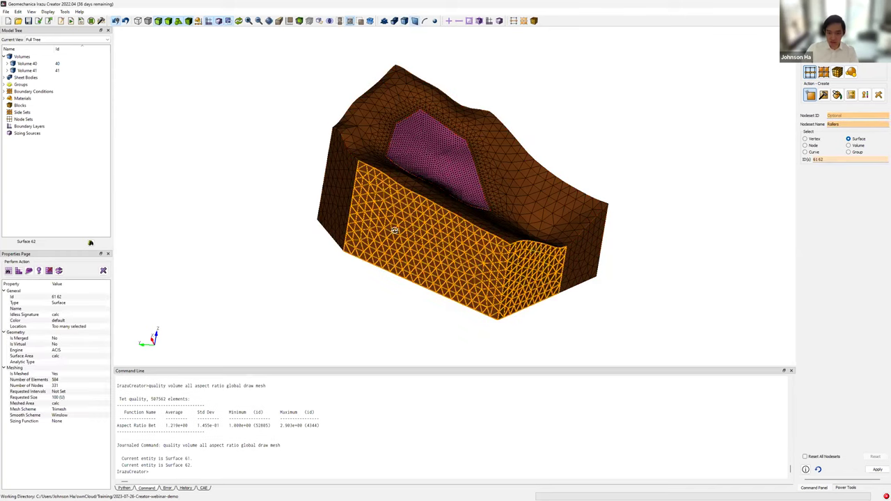
pyautogui.keyDown('ctrl'); pyautogui.click(487, 260); pyautogui.keyUp('ctrl')
pyautogui.moveTo(488, 260); pyautogui.dragTo(424, 249)
pyautogui.keyDown('ctrl'); pyautogui.click(535, 255); pyautogui.keyUp('ctrl')
pyautogui.moveTo(535, 255); pyautogui.dragTo(390, 244)
pyautogui.keyDown('ctrl'); pyautogui.click(543, 258); pyautogui.keyUp('ctrl')
pyautogui.keyDown('ctrl'); pyautogui.click(513, 252); pyautogui.keyUp('ctrl')
pyautogui.keyDown('ctrl'); pyautogui.click(468, 241); pyautogui.keyUp('ctrl')
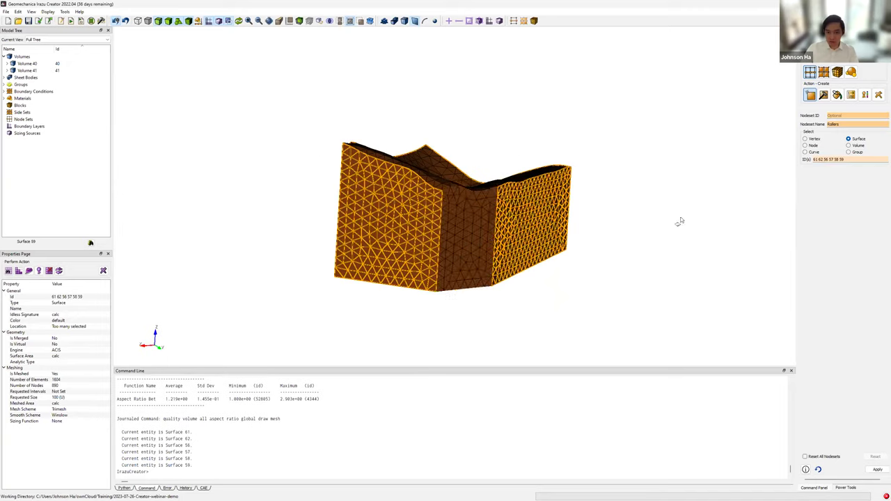
pyautogui.click(877, 470)
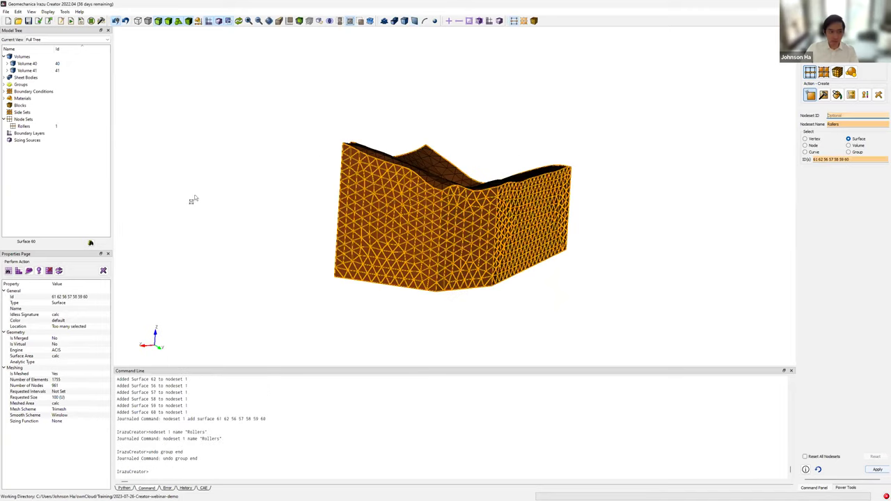
pyautogui.click(23, 126)
pyautogui.moveTo(425, 229); pyautogui.dragTo(652, 179)
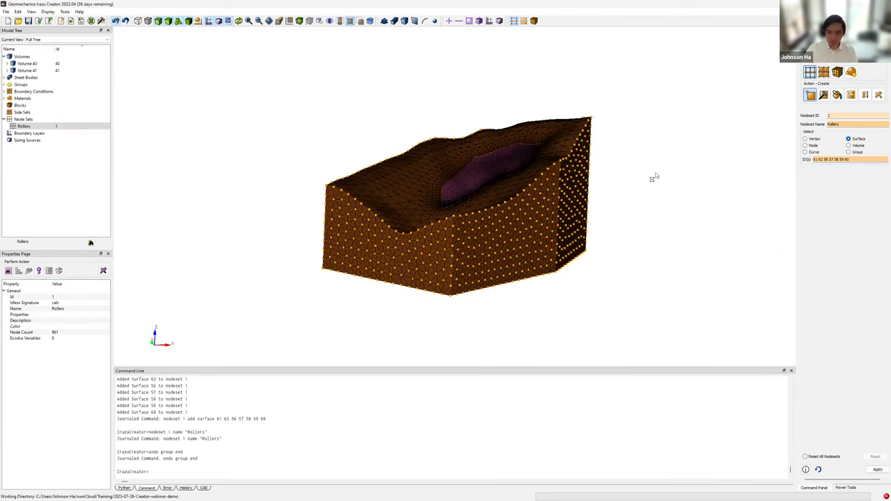
# - Create a nodeset named Pins from the bottom surfaces 69 and 54 of the model, and highlight its nodes
pyautogui.doubleClick(859, 125)
pyautogui.write('Pins')
pyautogui.click(853, 116)
pyautogui.moveTo(858, 159); pyautogui.dragTo(690, 186)
pyautogui.press('BackSpace')
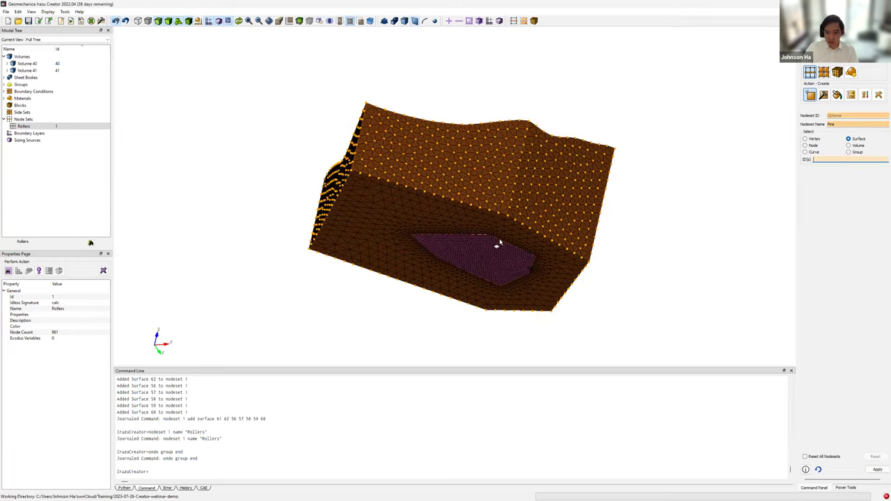
pyautogui.click(498, 256)
pyautogui.click(494, 259)
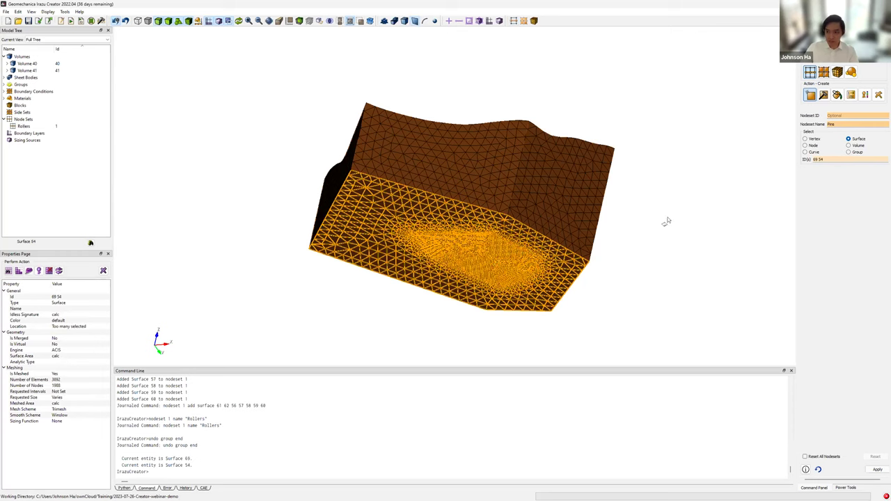
pyautogui.click(869, 471)
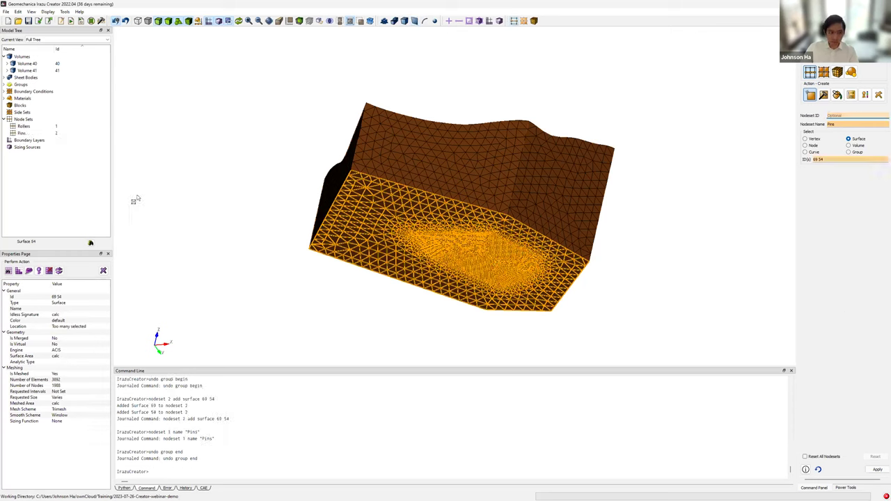
pyautogui.click(44, 133)
pyautogui.moveTo(319, 174); pyautogui.dragTo(491, 285)
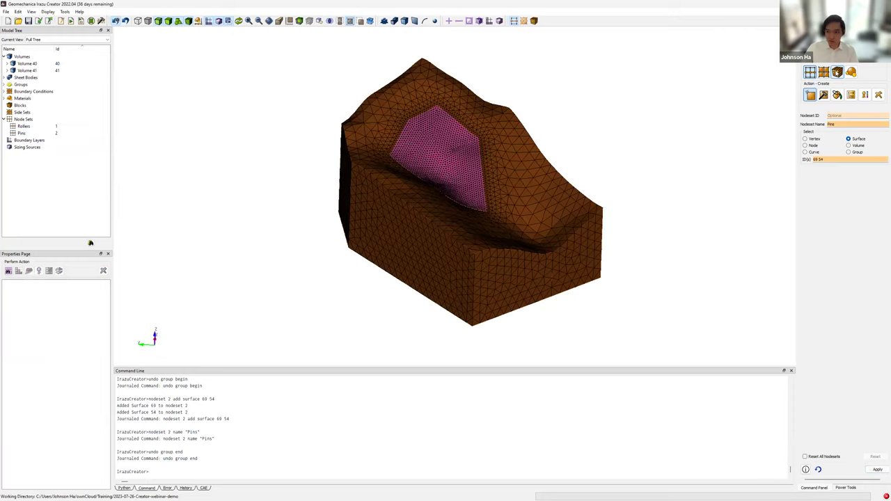
# - Create an element block named Fine_Vol from Volume 40, the finely meshed inner volume, and highlight it
pyautogui.click(838, 72)
pyautogui.moveTo(533, 153); pyautogui.dragTo(516, 174)
pyautogui.scroll(1, 517, 174)
pyautogui.click(841, 148)
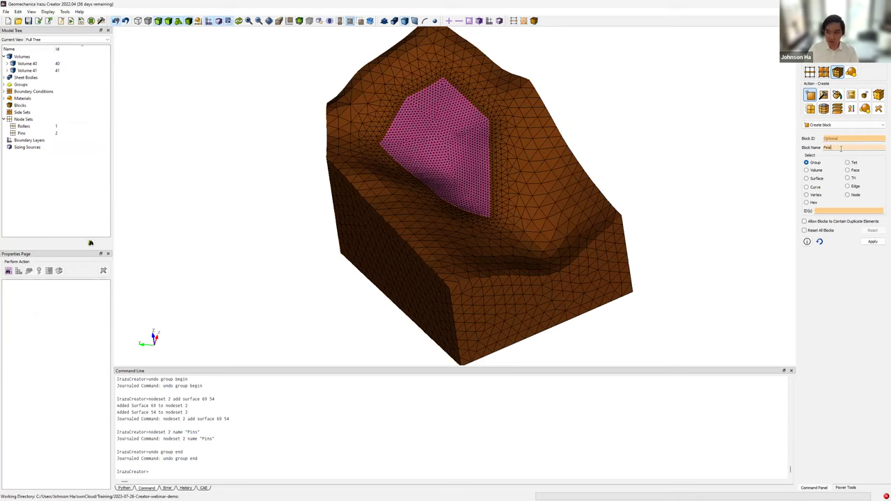
pyautogui.click(813, 171)
pyautogui.click(456, 172)
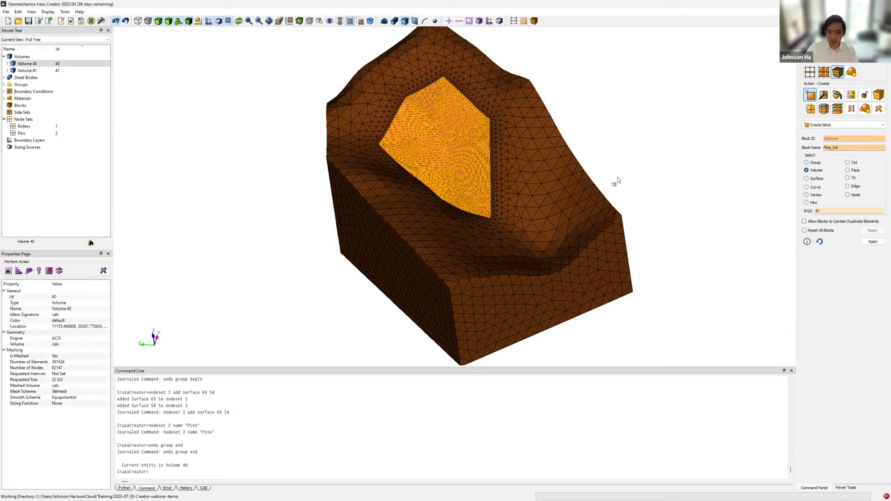
pyautogui.click(874, 243)
pyautogui.click(26, 113)
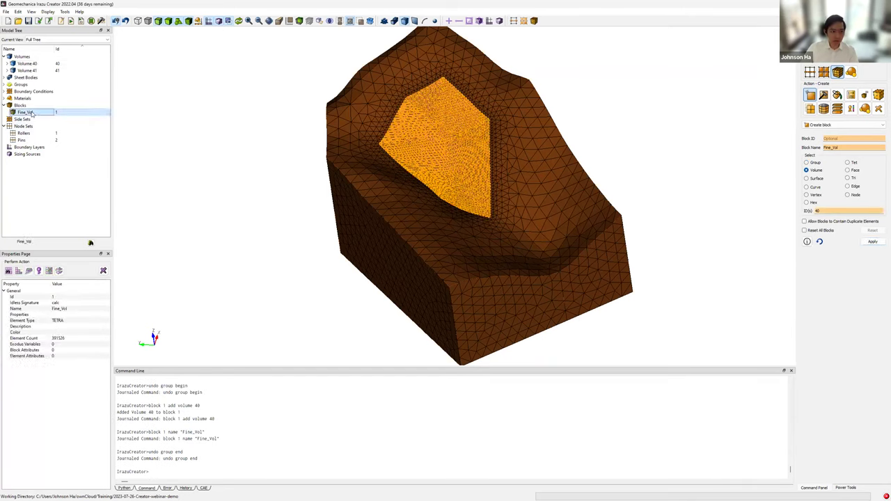
# - Create an element block named Coarse_Vol from Volume 41, the coarsely meshed outer volume
pyautogui.click(832, 147)
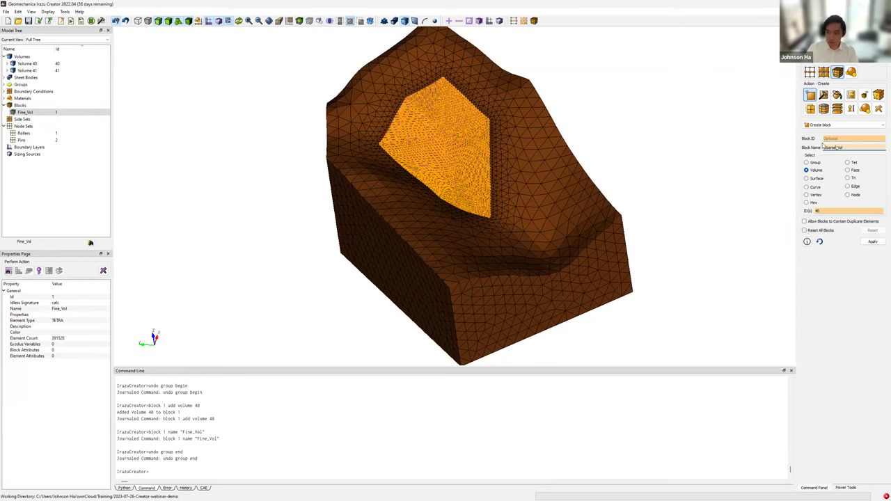
pyautogui.doubleClick(835, 211)
pyautogui.click(585, 227)
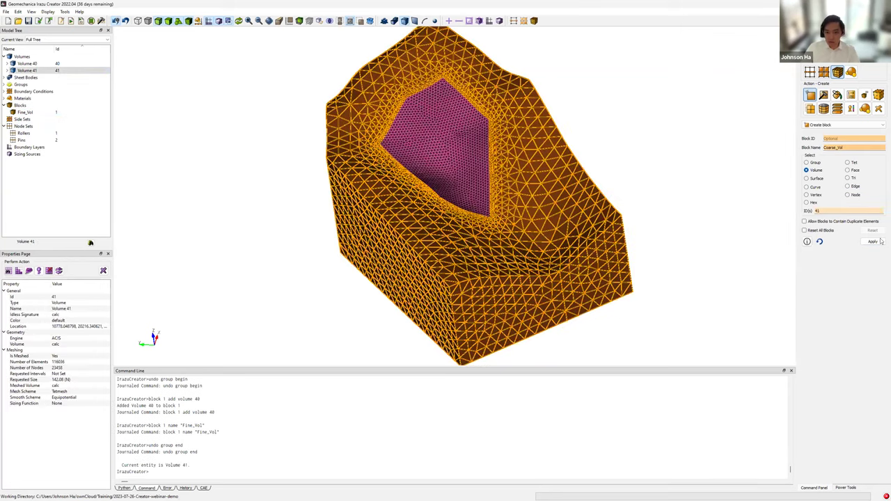
pyautogui.click(872, 241)
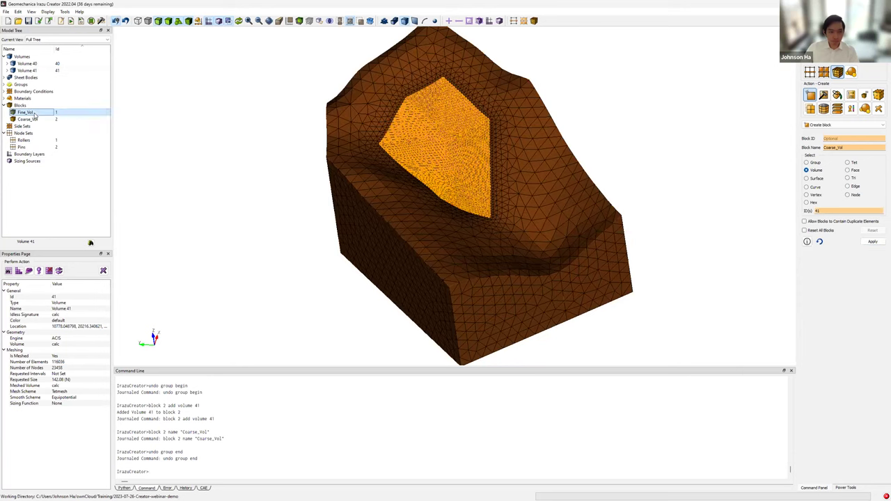
# - Switch the model to transparent display and examine the fine volume inside the coarse one
pyautogui.moveTo(262, 214); pyautogui.dragTo(208, 42)
pyautogui.scroll(-4, 207, 41)
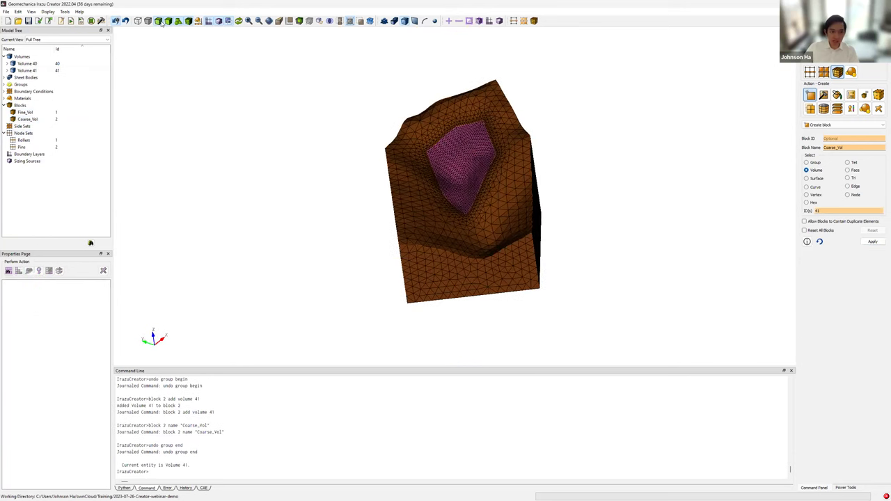
pyautogui.click(161, 22)
pyautogui.scroll(8, 477, 220)
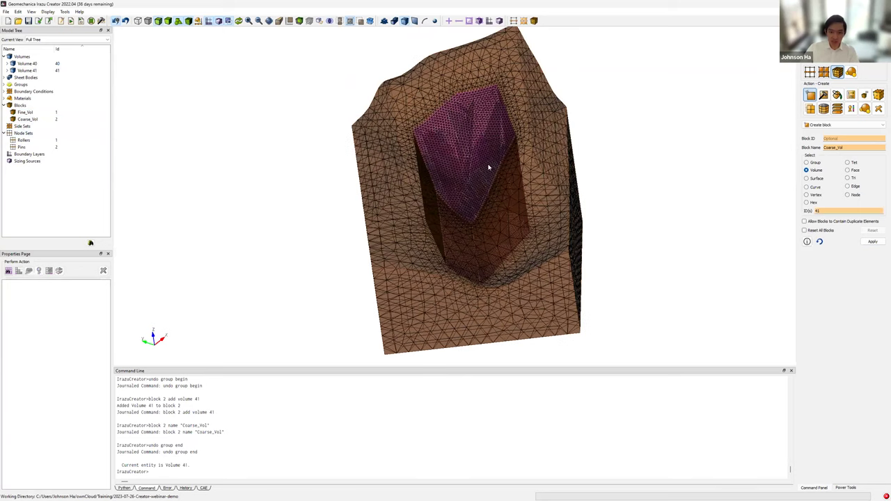
pyautogui.moveTo(486, 217); pyautogui.dragTo(497, 186)
pyautogui.moveTo(481, 288); pyautogui.dragTo(583, 245)
pyautogui.moveTo(541, 271); pyautogui.dragTo(613, 244)
# - Set up a surface mesh coincidence check that looks for coincident nodes
pyautogui.click(824, 51)
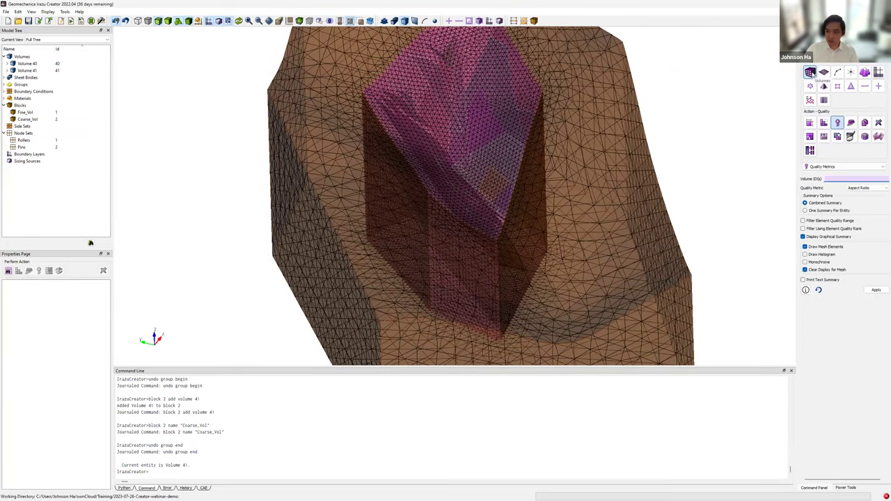
pyautogui.click(823, 73)
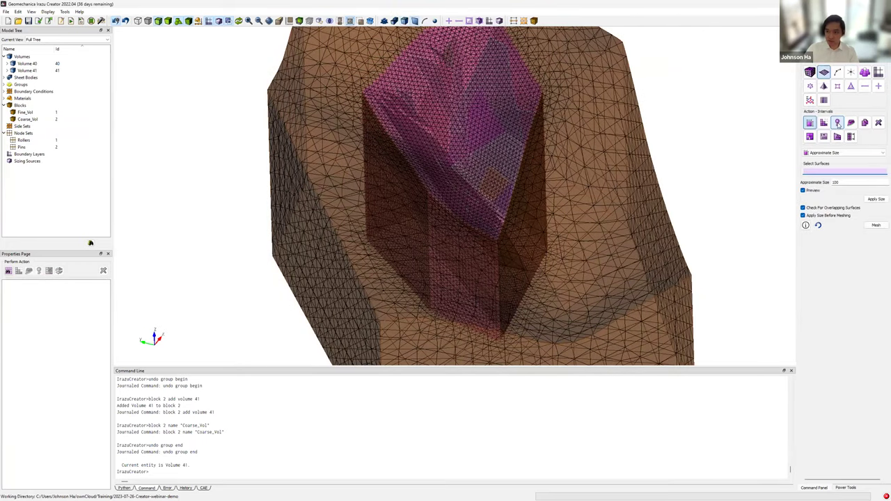
pyautogui.click(838, 124)
pyautogui.click(838, 152)
pyautogui.click(839, 165)
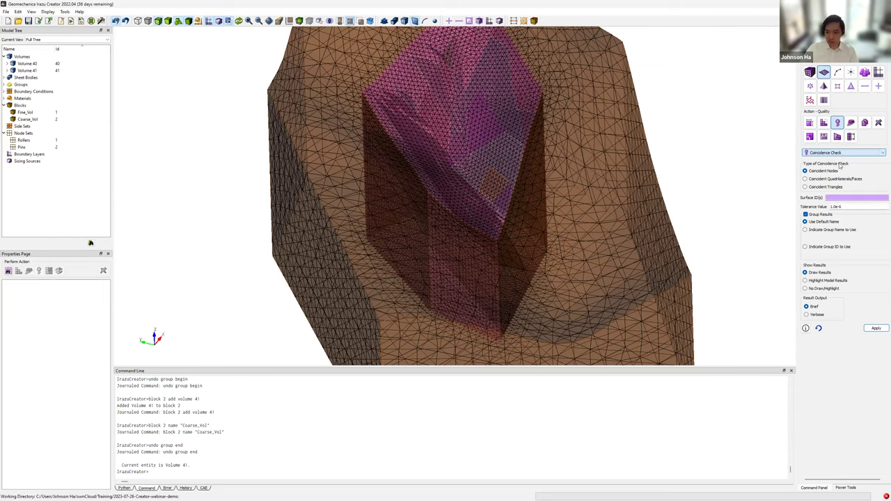
pyautogui.click(835, 172)
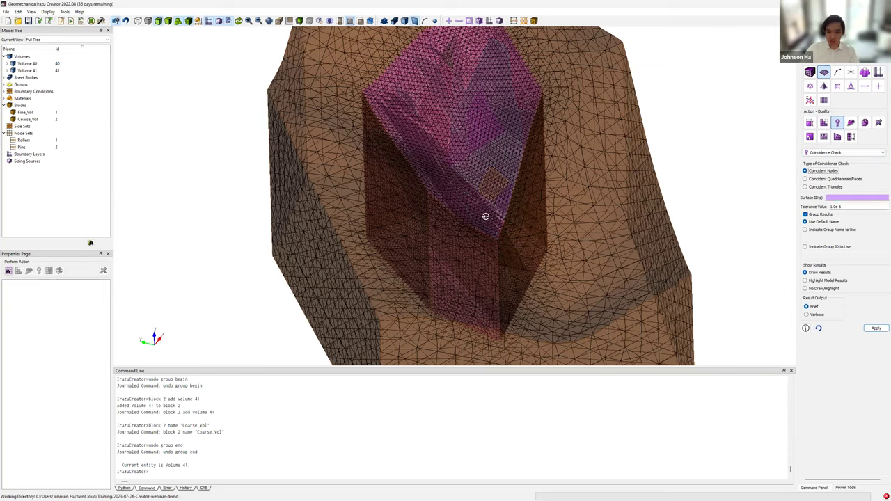
# - Specify all the fault surfaces as the surfaces for the coincident node check
pyautogui.scroll(-2, 485, 216)
pyautogui.moveTo(485, 217); pyautogui.dragTo(475, 221, button='middle')
pyautogui.click(850, 198)
pyautogui.click(770, 218)
pyautogui.moveTo(568, 150); pyautogui.dragTo(510, 134, button='middle')
pyautogui.moveTo(509, 135); pyautogui.dragTo(483, 220)
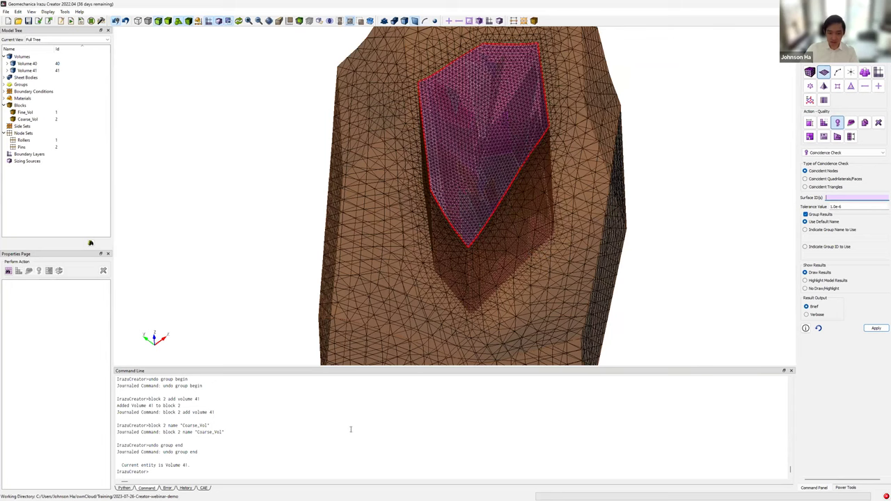
pyautogui.scroll(1, 633, 398)
pyautogui.scroll(-1, 514, 423)
pyautogui.moveTo(348, 256); pyautogui.dragTo(763, 189, button='middle')
pyautogui.click(840, 197)
pyautogui.write('all')
# - Set the coincidence tolerance to 30, group the results under the name Fractures and run the check
pyautogui.doubleClick(851, 205)
pyautogui.tripleClick(851, 205)
pyautogui.click(850, 206)
pyautogui.moveTo(851, 205); pyautogui.dragTo(805, 204)
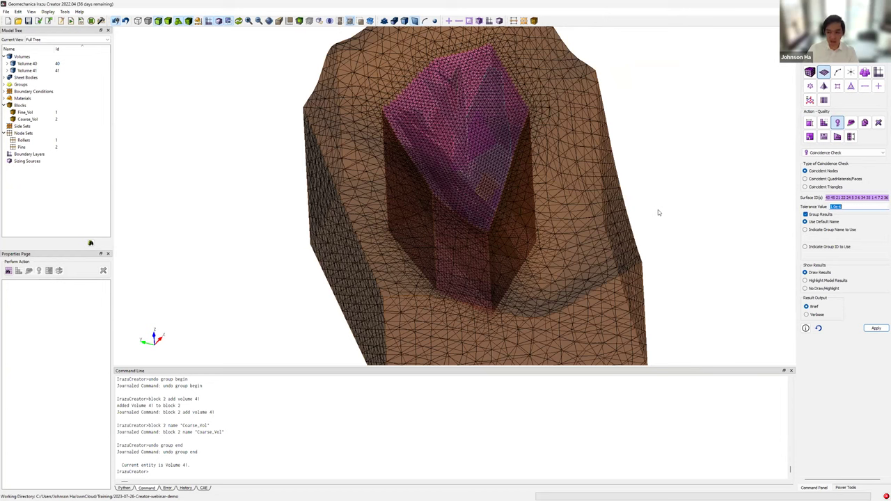
pyautogui.write('10')
pyautogui.click(829, 229)
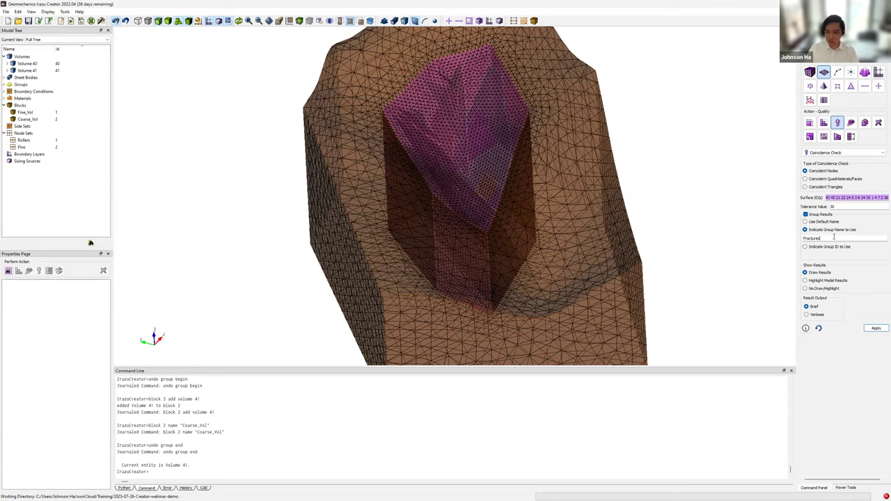
pyautogui.click(877, 332)
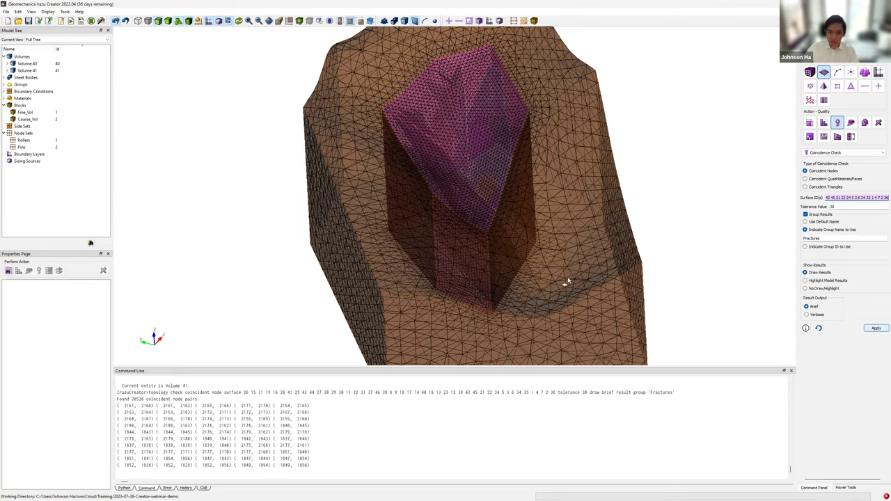
# - Examine the drawn coincident nodes and the Fractures group, and restore the display of the full model
pyautogui.moveTo(489, 262)
pyautogui.mouseDown(button='middle')
pyautogui.moveTo(543, 252)
pyautogui.moveTo(509, 236)
pyautogui.moveTo(586, 204)
pyautogui.mouseUp(button='middle')
pyautogui.moveTo(585, 203); pyautogui.dragTo(616, 216)
pyautogui.moveTo(617, 216); pyautogui.dragTo(386, 278, button='middle')
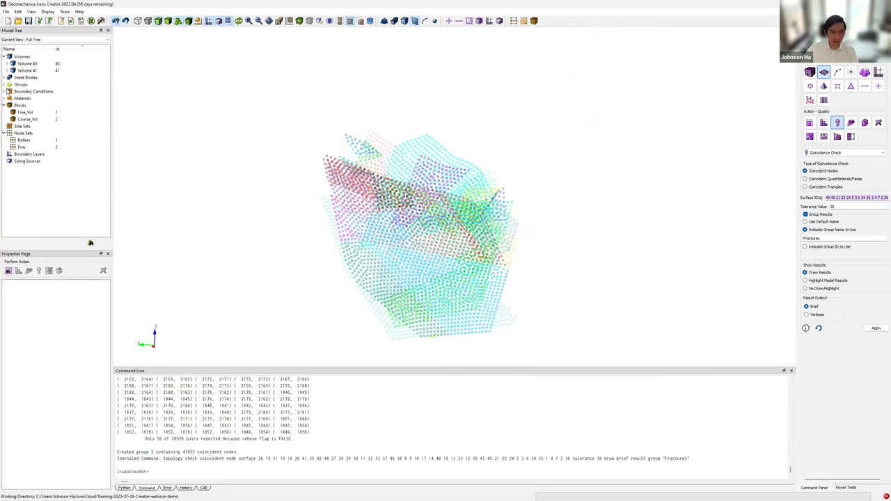
pyautogui.click(4, 84)
pyautogui.click(26, 98)
pyautogui.moveTo(660, 255); pyautogui.dragTo(662, 202, button='middle')
pyautogui.click(663, 202)
pyautogui.rightClick(662, 202)
pyautogui.click(674, 205)
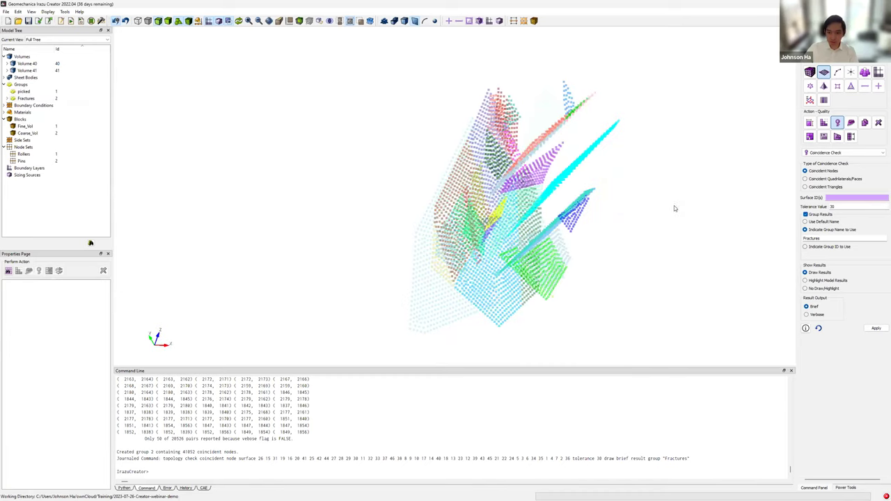
pyautogui.moveTo(600, 242); pyautogui.dragTo(455, 305)
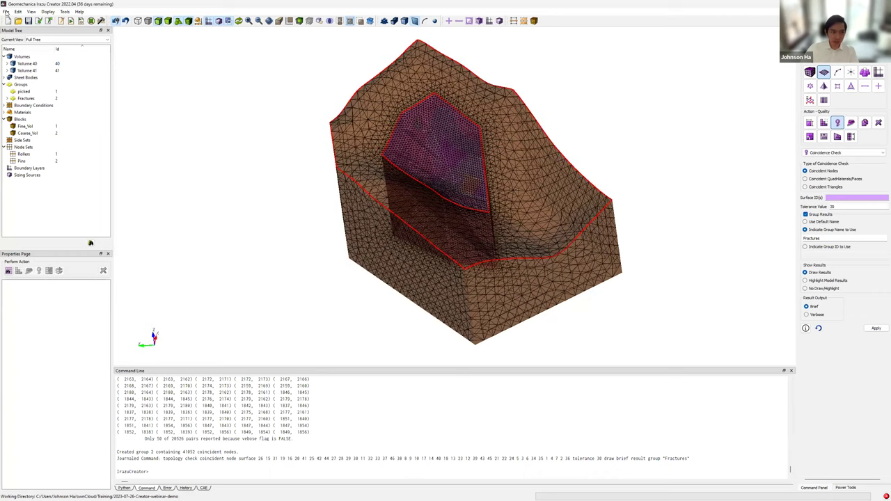
# - Export everything in the model as an Abaqus file, overwriting open_pit.inp in the 2_Open-pit folder
pyautogui.click(49, 21)
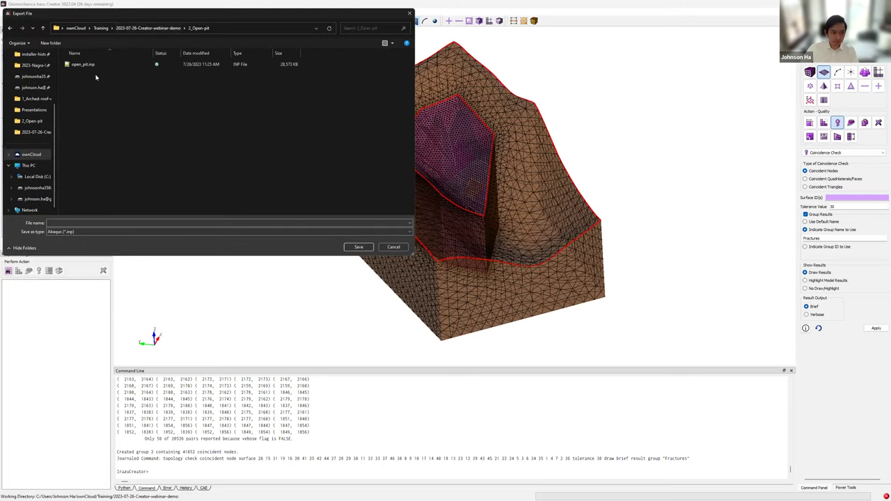
pyautogui.click(89, 64)
pyautogui.click(356, 248)
pyautogui.click(463, 255)
pyautogui.click(476, 260)
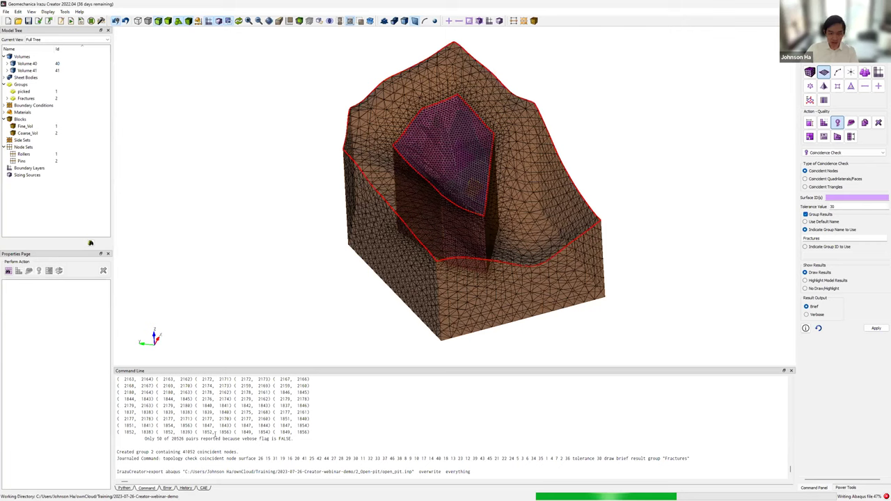
pyautogui.moveTo(188, 432); pyautogui.dragTo(204, 432)
pyautogui.click(217, 433)
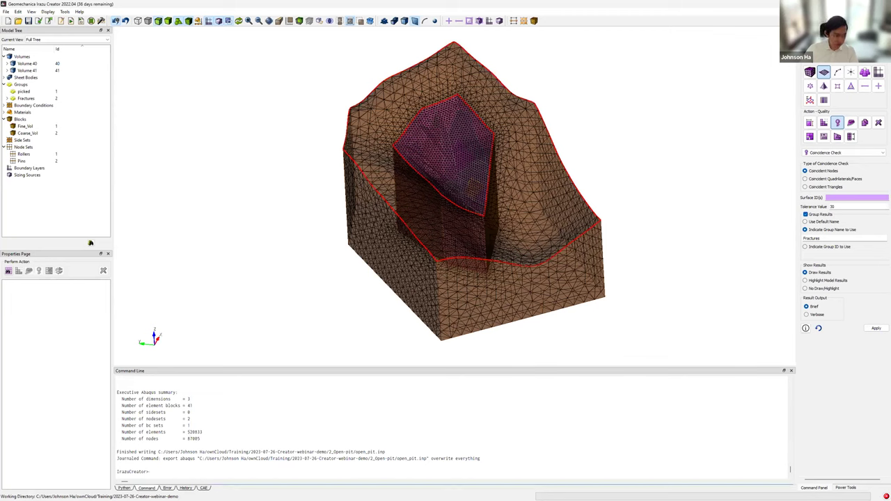
# - Switch to Irazu and create a project from open_pit.inp in the 2_Open-pit folder with the discrete fracture network enabled, without saving it
pyautogui.hotkey('alt', 'Tab')
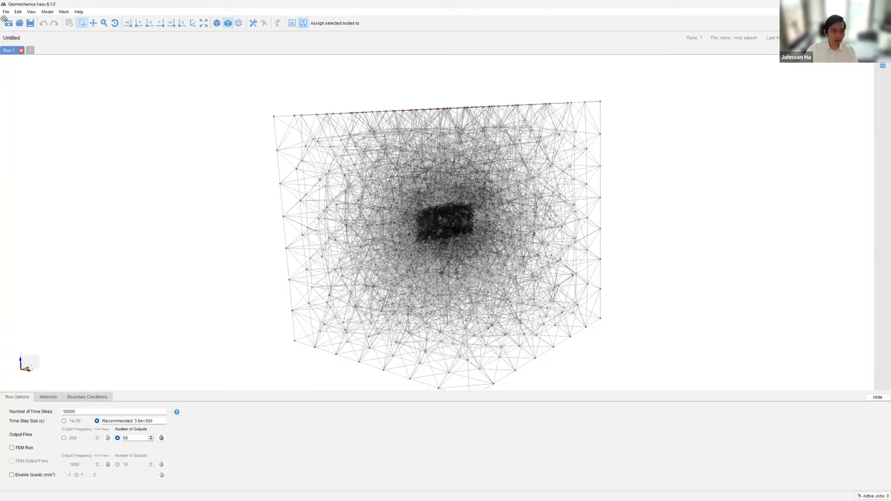
pyautogui.click(6, 12)
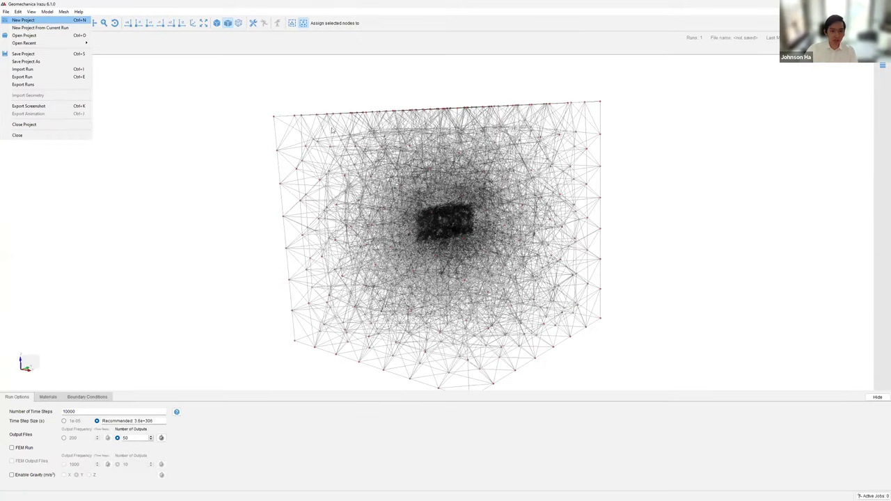
pyautogui.click(16, 20)
pyautogui.click(480, 263)
pyautogui.click(452, 268)
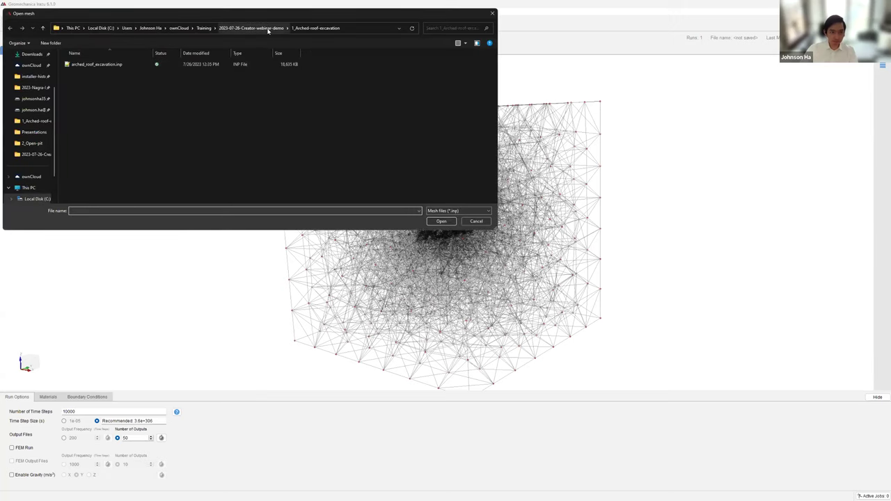
pyautogui.doubleClick(174, 76)
pyautogui.doubleClick(149, 66)
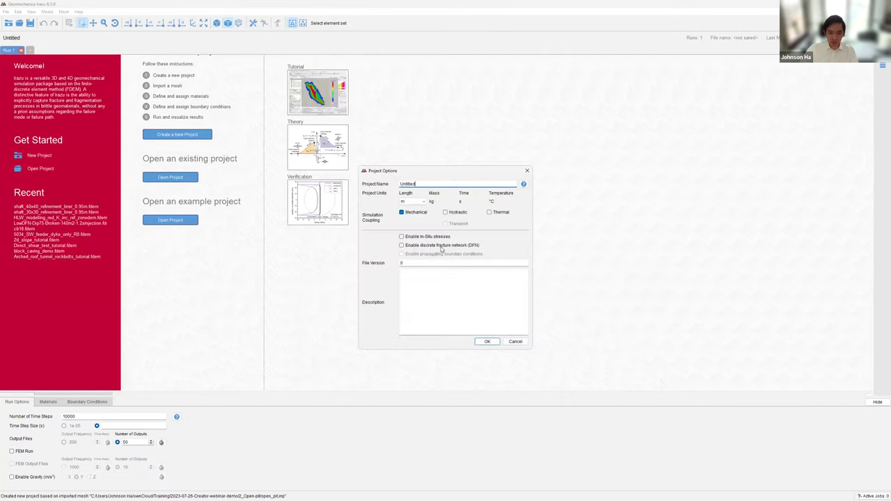
pyautogui.click(486, 342)
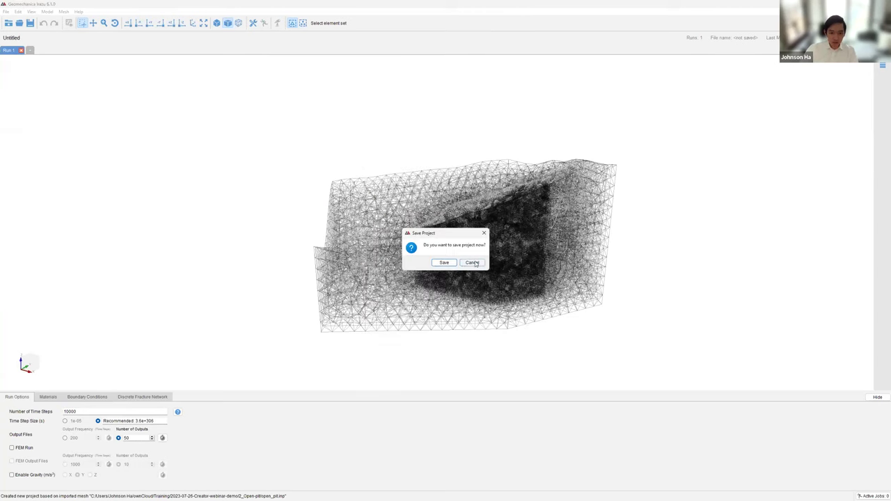
pyautogui.click(473, 263)
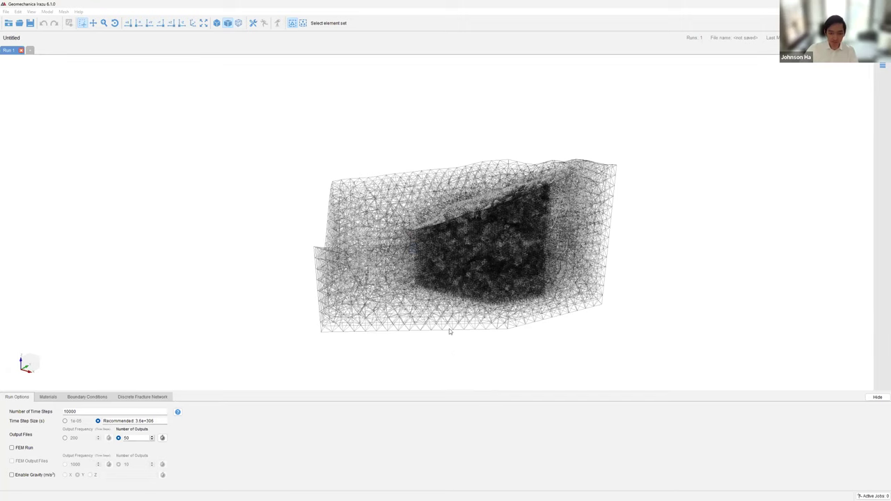
# - Check the mesh quality, visualizing the elements with a minimum angle below 20 degrees and those with an aspect ratio above 3
pyautogui.click(511, 269)
pyautogui.click(441, 291)
pyautogui.moveTo(548, 313); pyautogui.dragTo(438, 313)
pyautogui.click(442, 302)
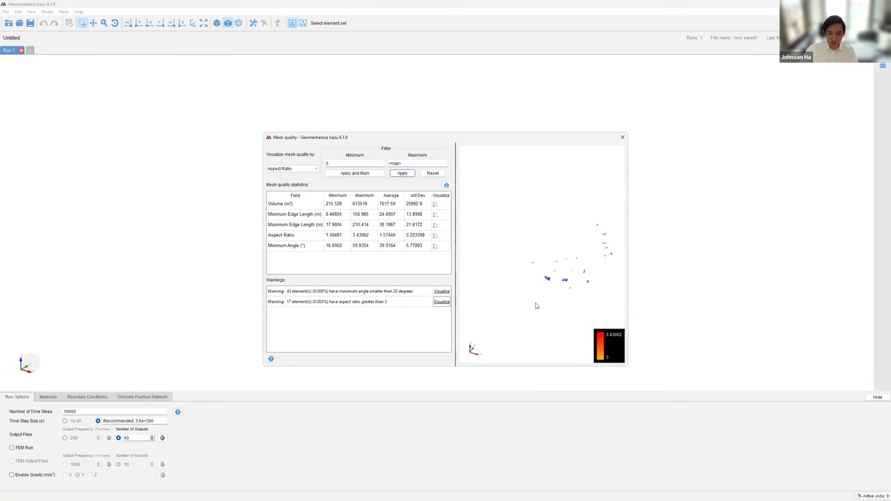
pyautogui.moveTo(564, 306)
pyautogui.mouseDown()
pyautogui.moveTo(579, 314)
pyautogui.moveTo(557, 265)
pyautogui.moveTo(543, 318)
pyautogui.moveTo(624, 282)
pyautogui.moveTo(638, 312)
pyautogui.moveTo(565, 290)
pyautogui.mouseUp()
pyautogui.click(622, 137)
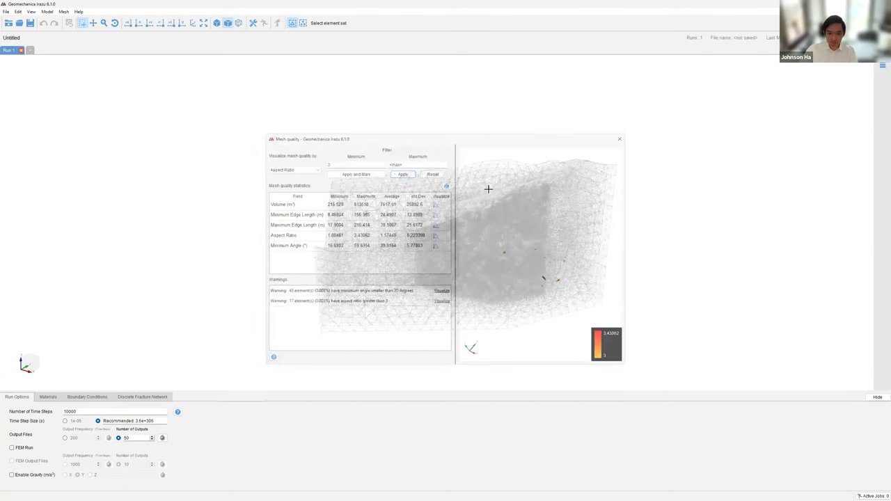
# - Select an imported element set to inspect it in the model, and clear the selection
pyautogui.rightClick(273, 197)
pyautogui.click(309, 272)
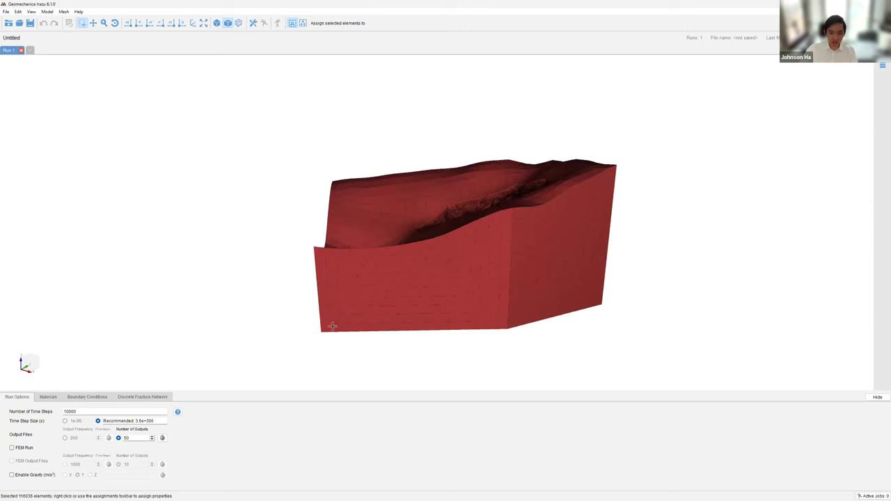
pyautogui.moveTo(476, 344); pyautogui.dragTo(142, 390, button='middle')
pyautogui.press('Escape')
# - Add a mechanical DFN of type Broken and assign the imported fracture node set to it
pyautogui.click(303, 23)
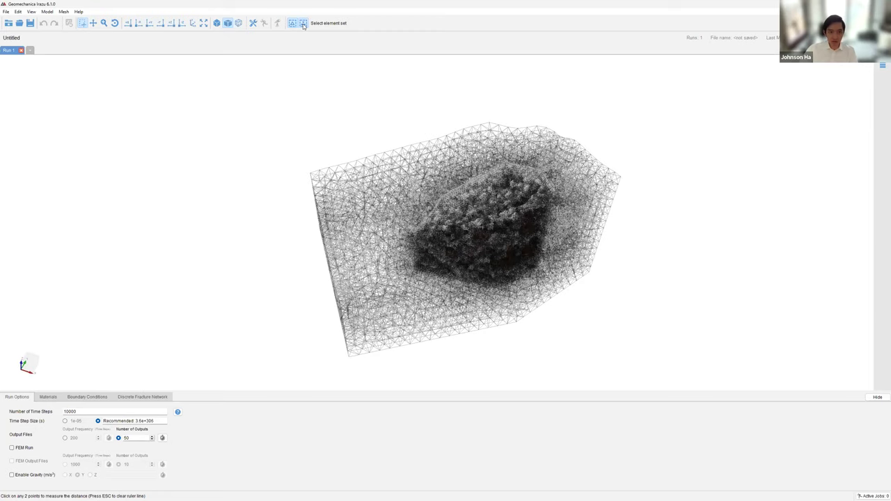
pyautogui.click(146, 397)
pyautogui.click(11, 422)
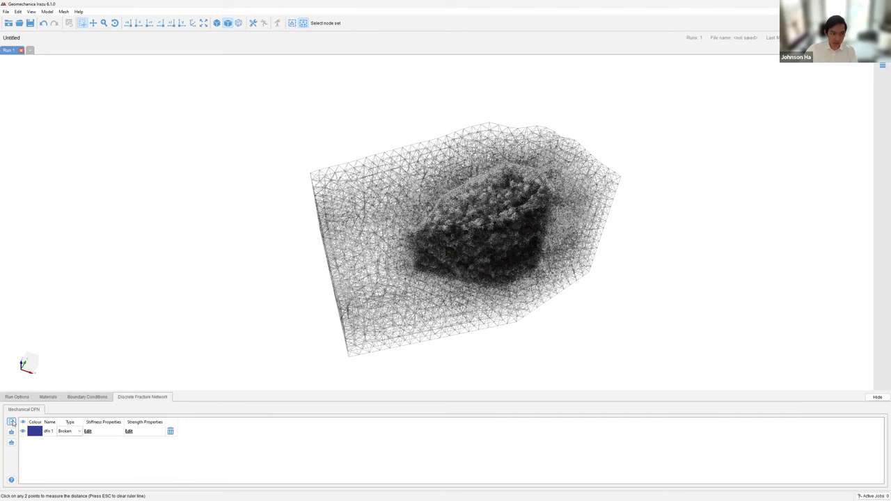
pyautogui.rightClick(301, 153)
pyautogui.click(337, 239)
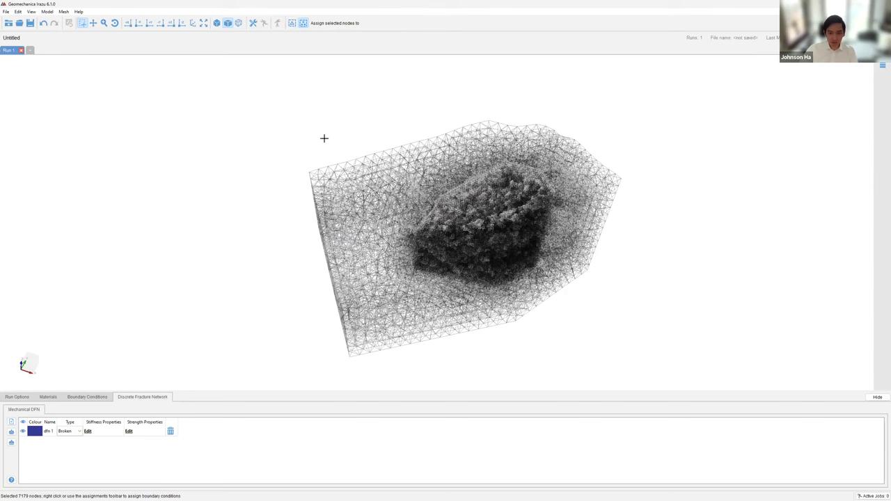
pyautogui.rightClick(325, 138)
pyautogui.click(341, 209)
# - Examine the fault surfaces assigned to the fracture network inside the open-pit mesh from several angles
pyautogui.moveTo(384, 223); pyautogui.dragTo(589, 354, button='middle')
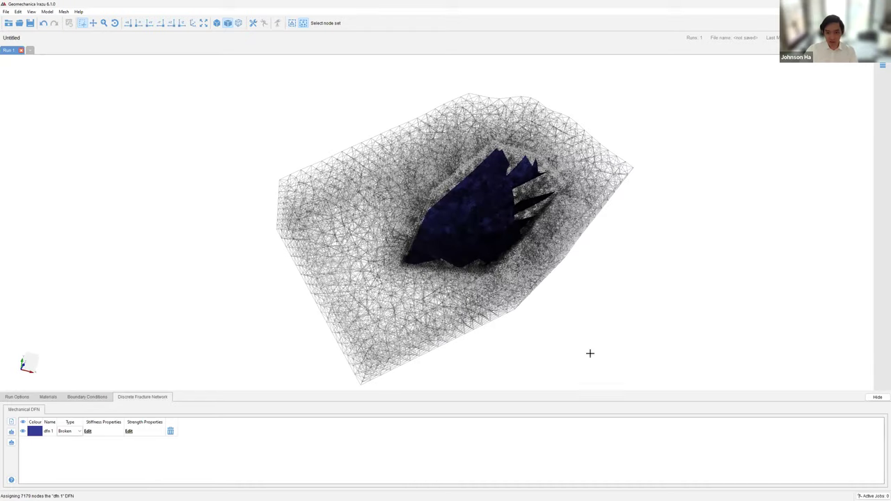
pyautogui.scroll(3, 574, 312)
pyautogui.moveTo(574, 312); pyautogui.dragTo(730, 288, button='middle')
pyautogui.moveTo(478, 286); pyautogui.dragTo(477, 237, button='middle')
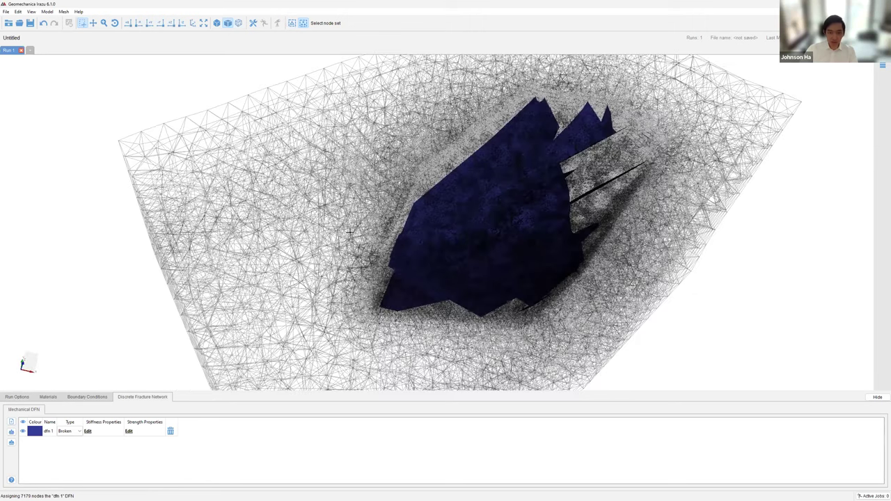
pyautogui.scroll(-3, 350, 233)
pyautogui.moveTo(351, 232); pyautogui.dragTo(468, 260, button='middle')
pyautogui.moveTo(401, 312); pyautogui.dragTo(430, 266, button='middle')
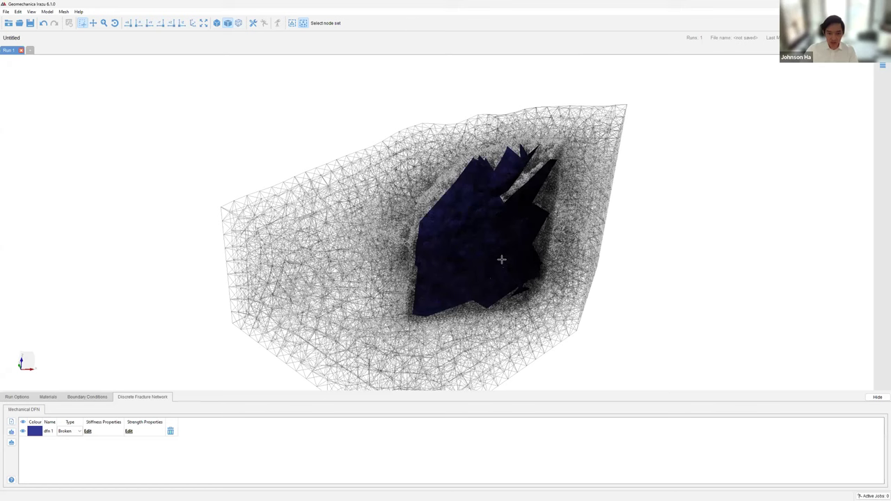
pyautogui.moveTo(517, 299); pyautogui.dragTo(454, 309, button='middle')
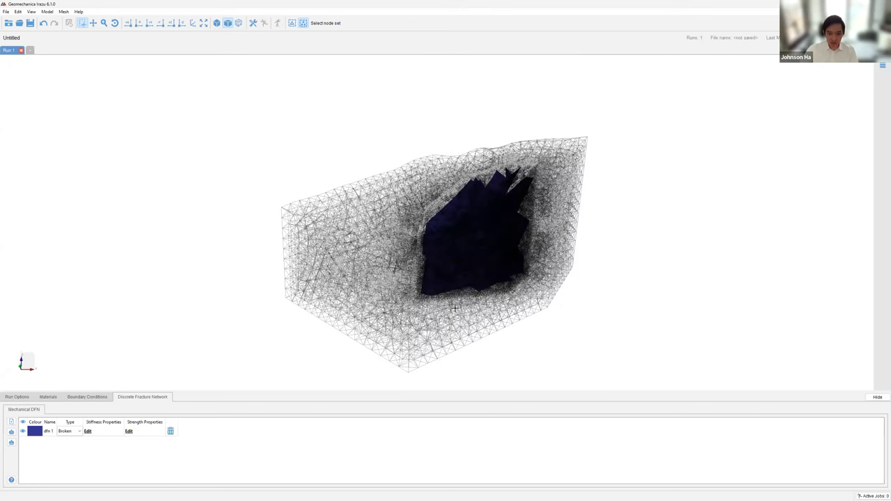
pyautogui.moveTo(499, 360); pyautogui.dragTo(446, 387, button='middle')
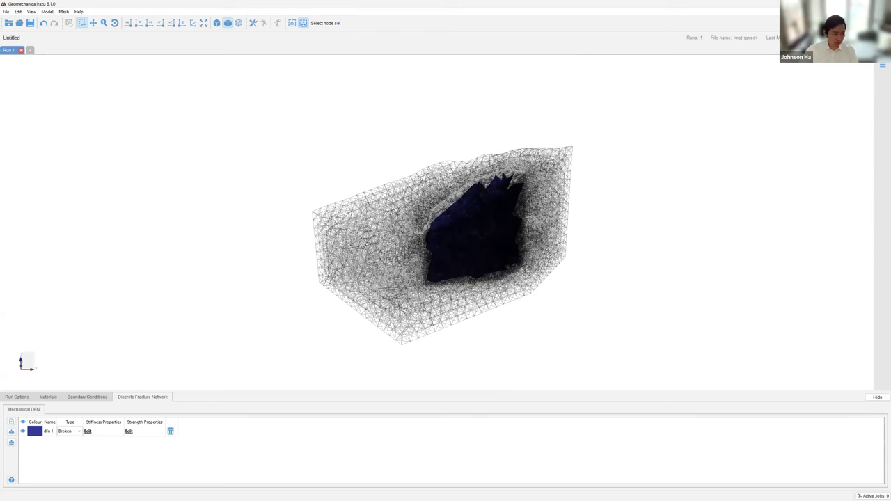
pyautogui.moveTo(446, 306); pyautogui.dragTo(430, 307, button='middle')
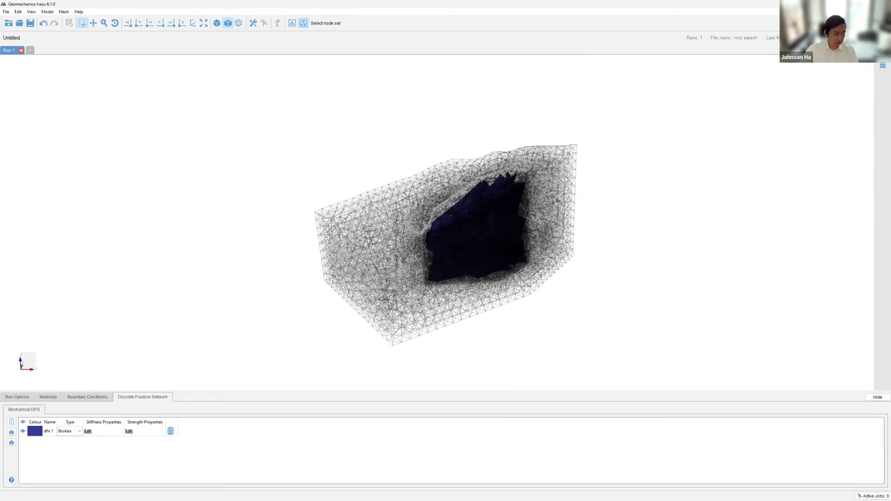
# - Switch back to Irazu Creator and examine the file formats available for exporting the model
pyautogui.hotkey('alt', 'Tab')
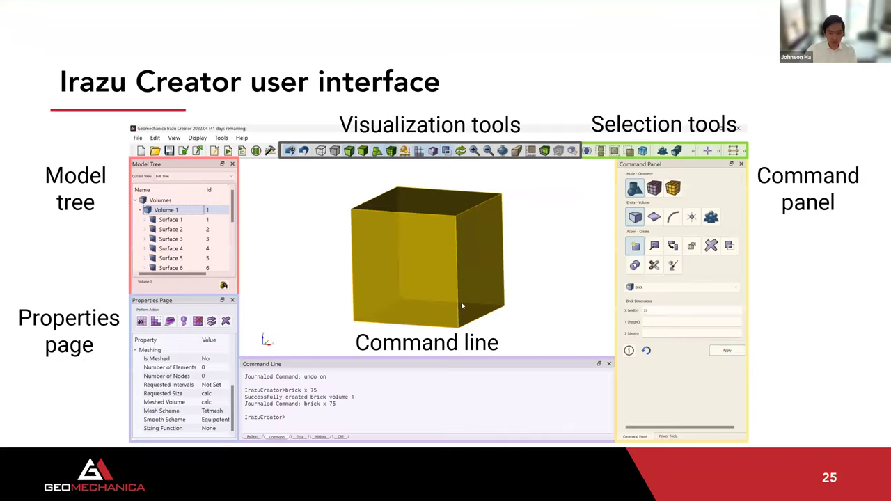
pyautogui.click(497, 325)
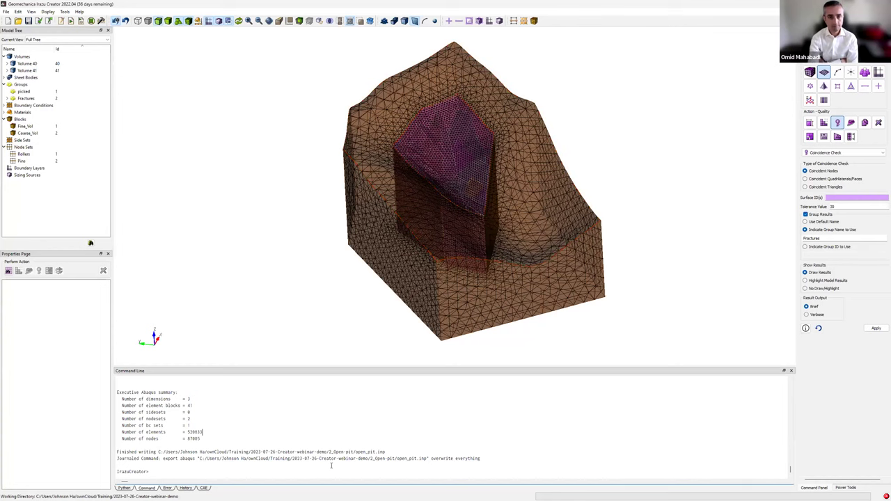
pyautogui.click(7, 12)
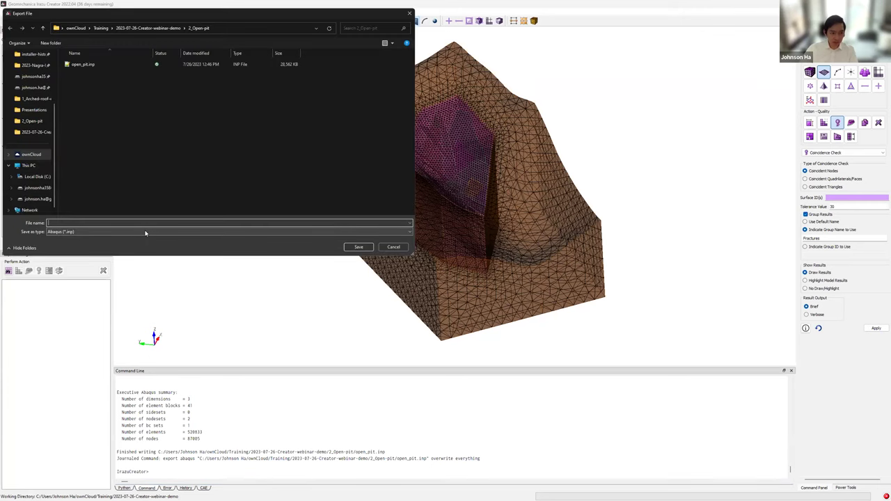
pyautogui.click(146, 234)
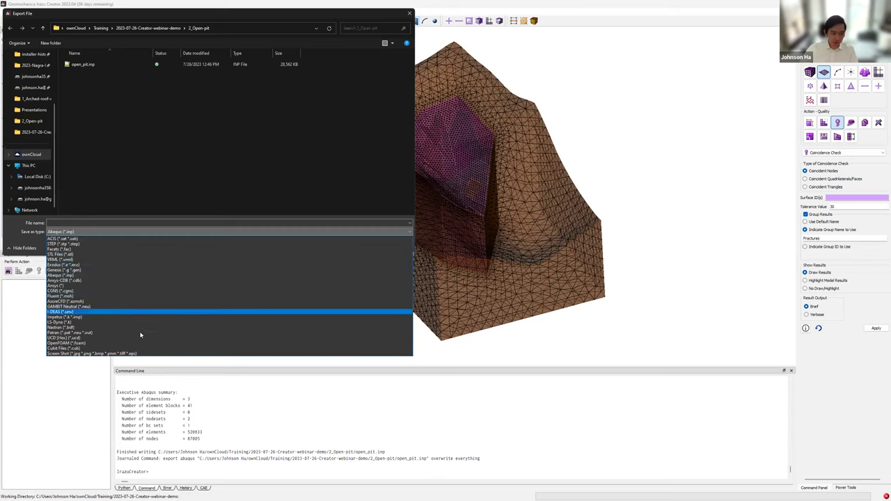